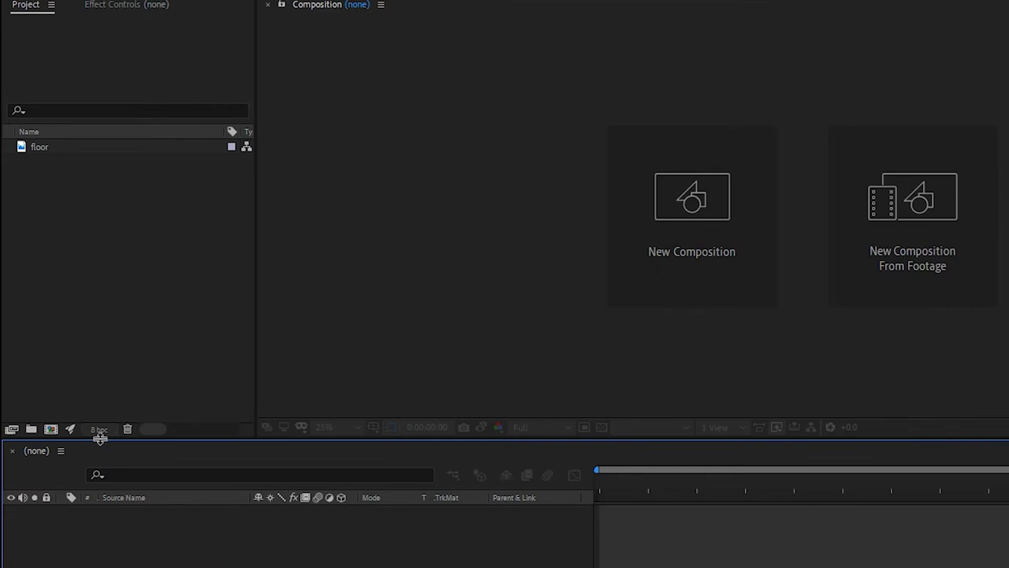
- Create a 1920×1080, 30 fps, 10-second composition named "text ph"
left_click(100, 430)
left_click(704, 209)
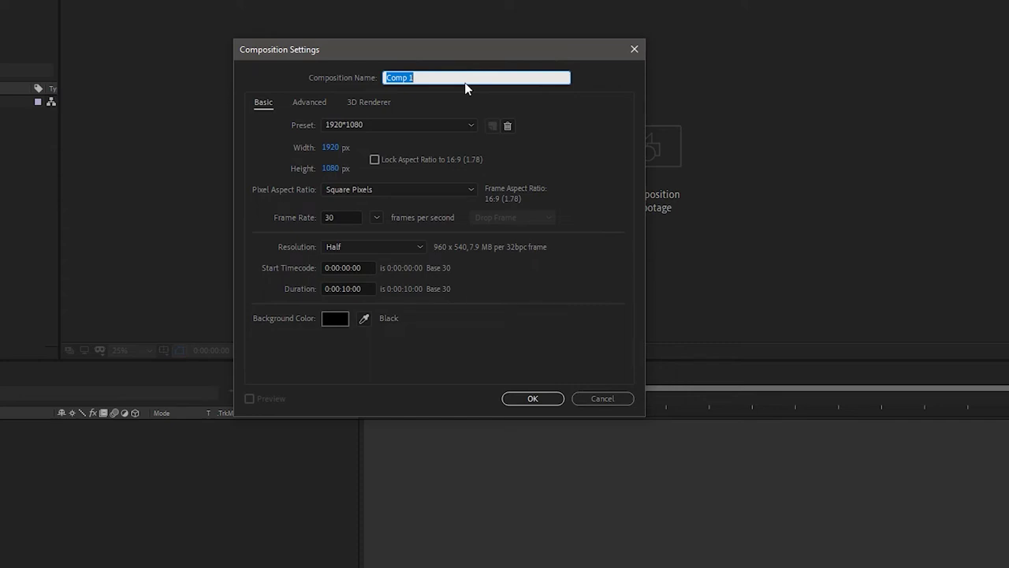
type("t")
left_click(533, 398)
- Add a text layer reading GLITCH and center it horizontally and vertically in the composition
key("ctrl+t")
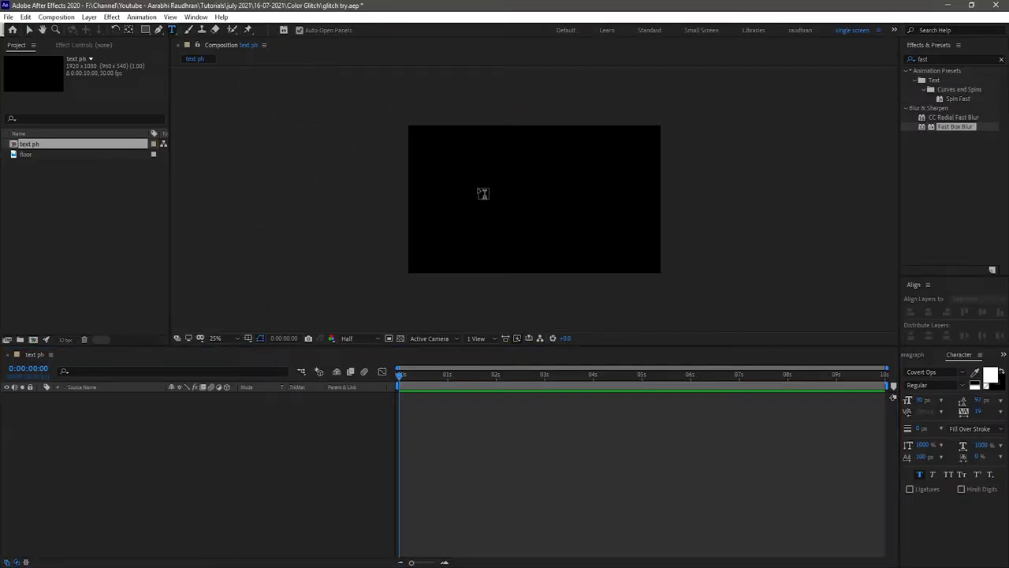
left_click(482, 196)
type("GLITCH")
key("ctrl+Return")
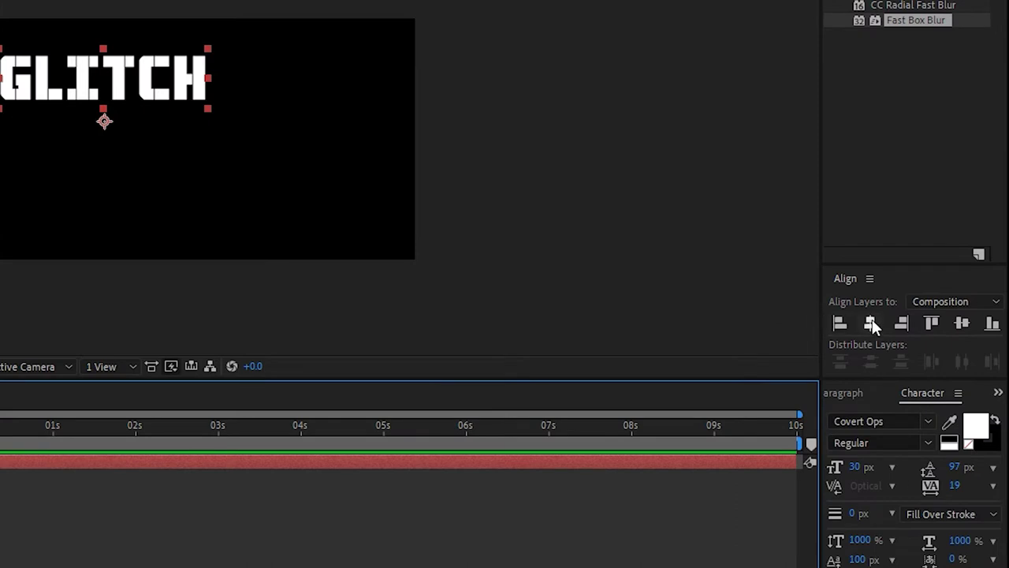
left_click(870, 324)
left_click(961, 323)
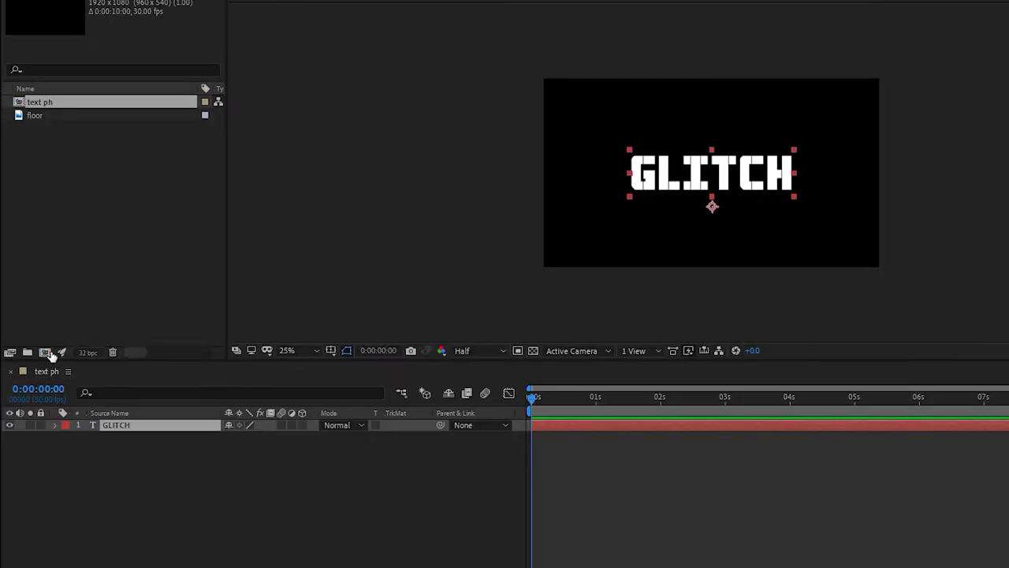
- Create a second 1920×1080, 10-second composition named "glitch map"
left_click(47, 352)
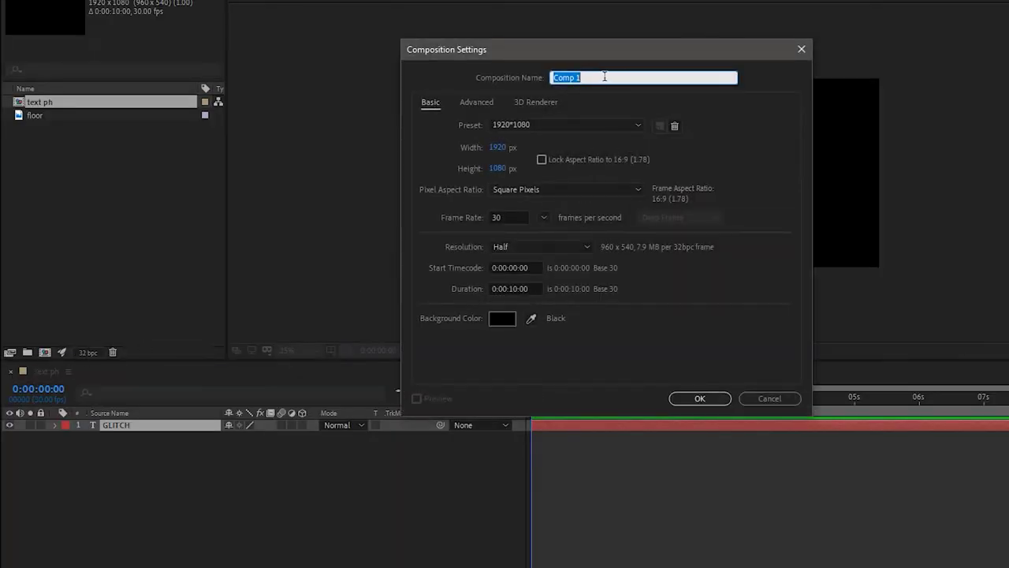
type("glitch map")
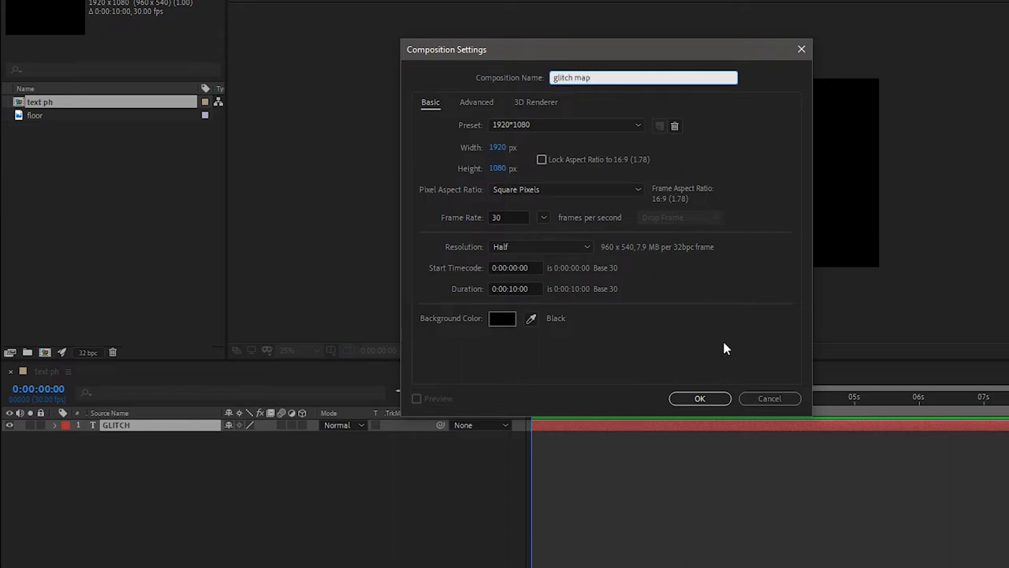
left_click(699, 398)
- Add a black solid layer to the glitch map composition with the default solid settings
right_click(257, 359)
mouse_move(297, 366)
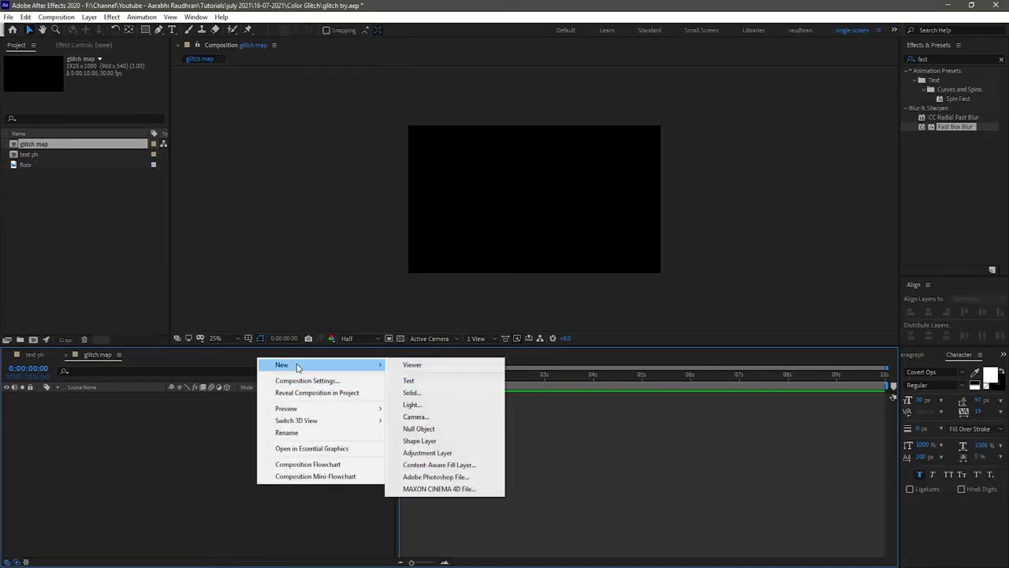
left_click(412, 392)
key("Return")
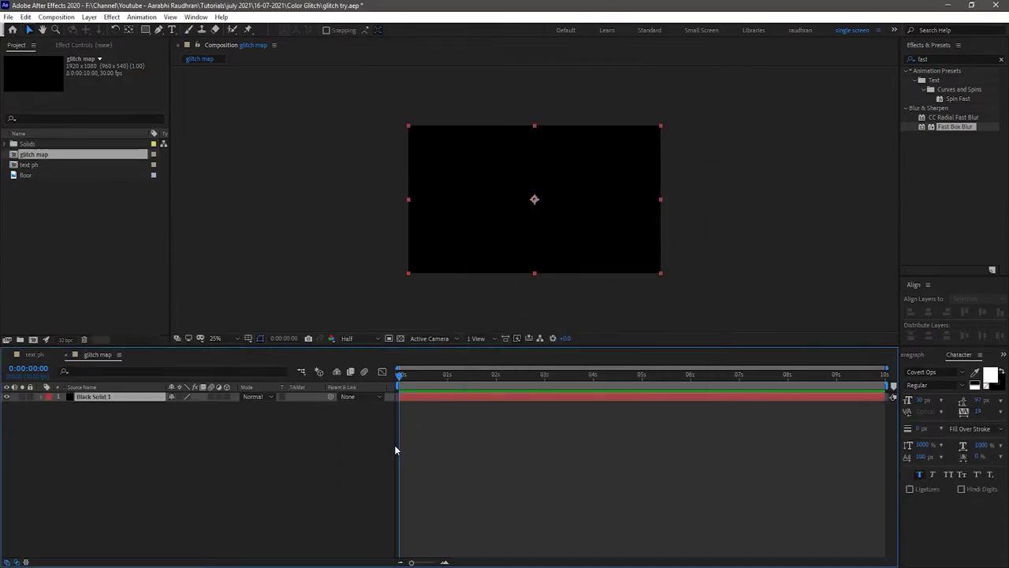
- Find the Fractal Noise effect and apply it to the black solid
left_click(941, 57)
type("frac")
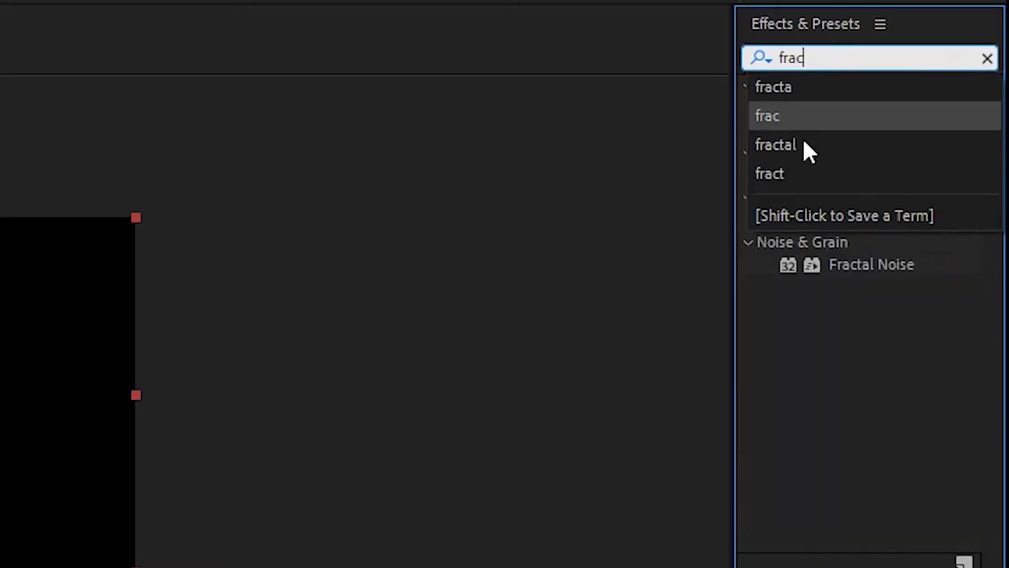
left_click_drag(874, 267, 115, 394)
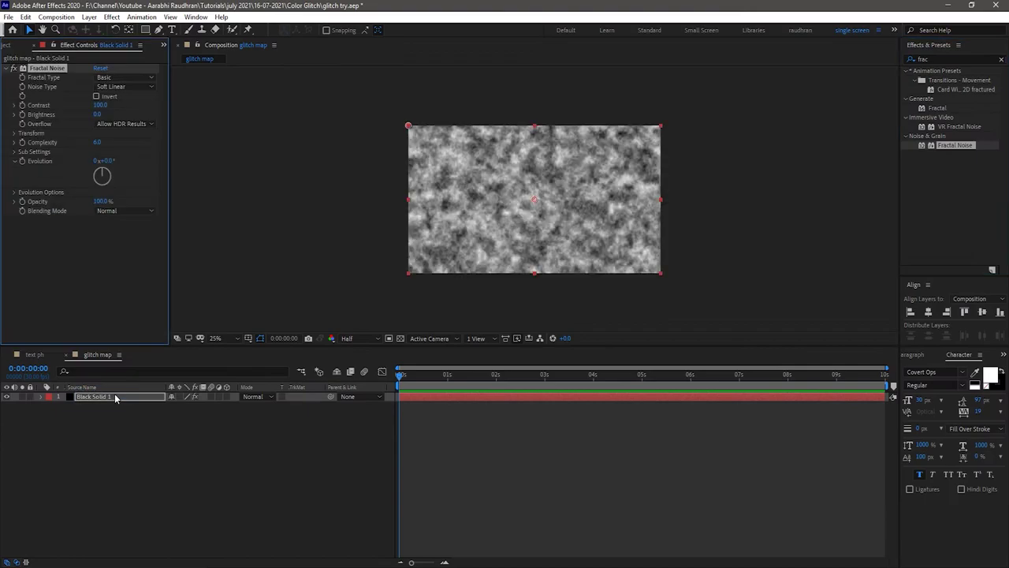
- Set the Fractal Noise to fractal type Turbulent Basic, noise type Block and complexity 2
left_click(149, 89)
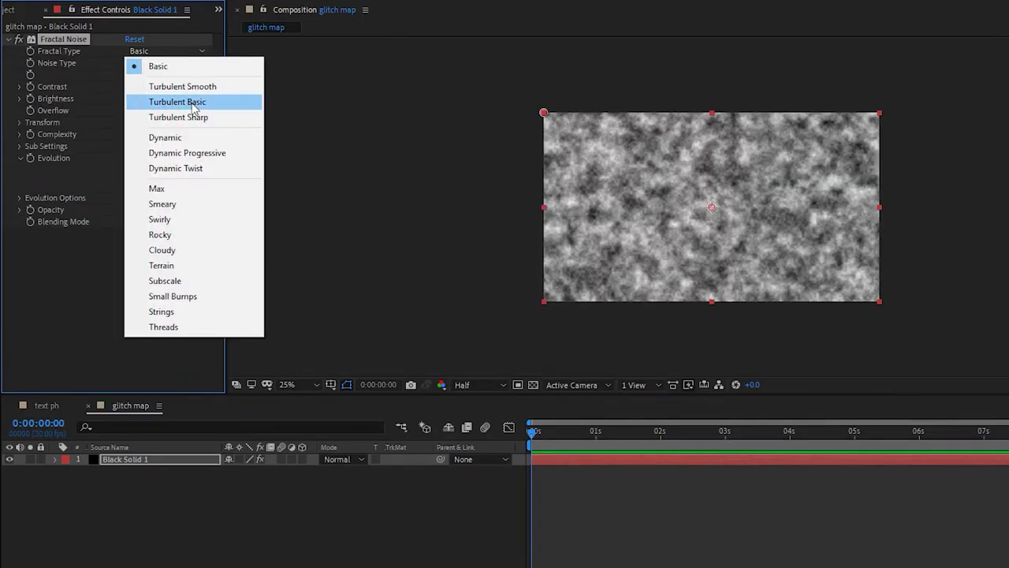
left_click(194, 107)
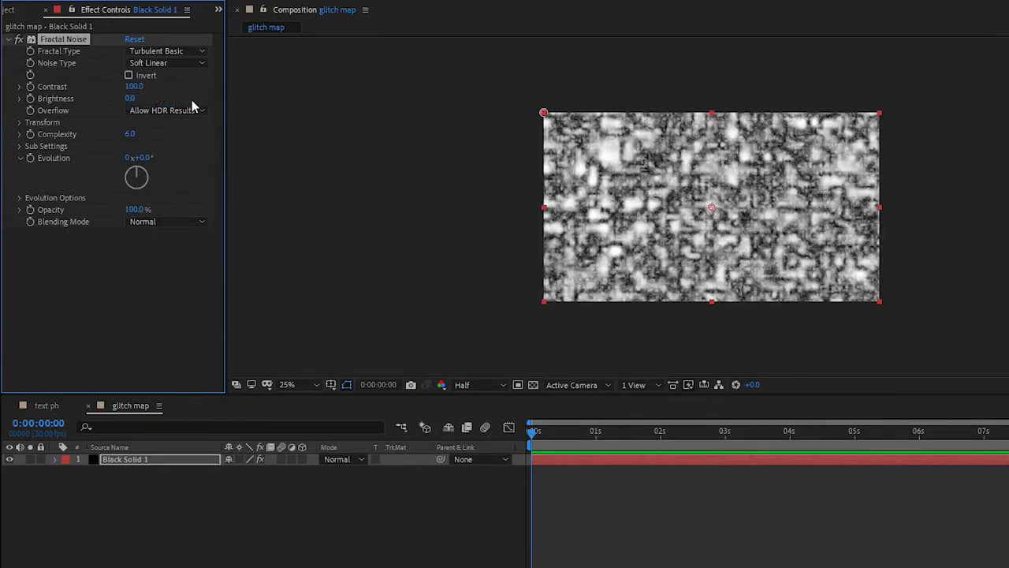
left_click(169, 64)
left_click(161, 79)
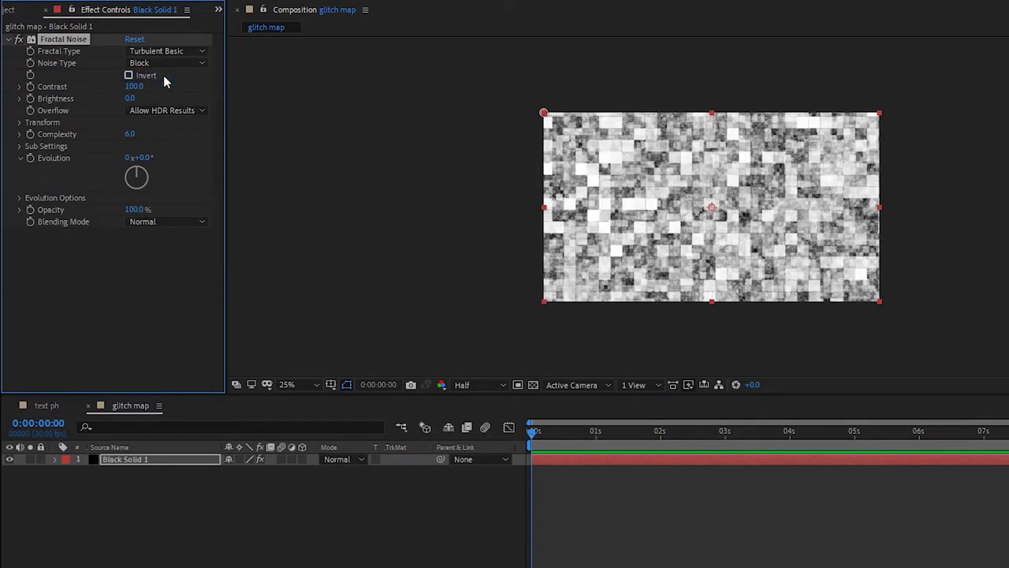
left_click(130, 134)
type("2")
key("Return")
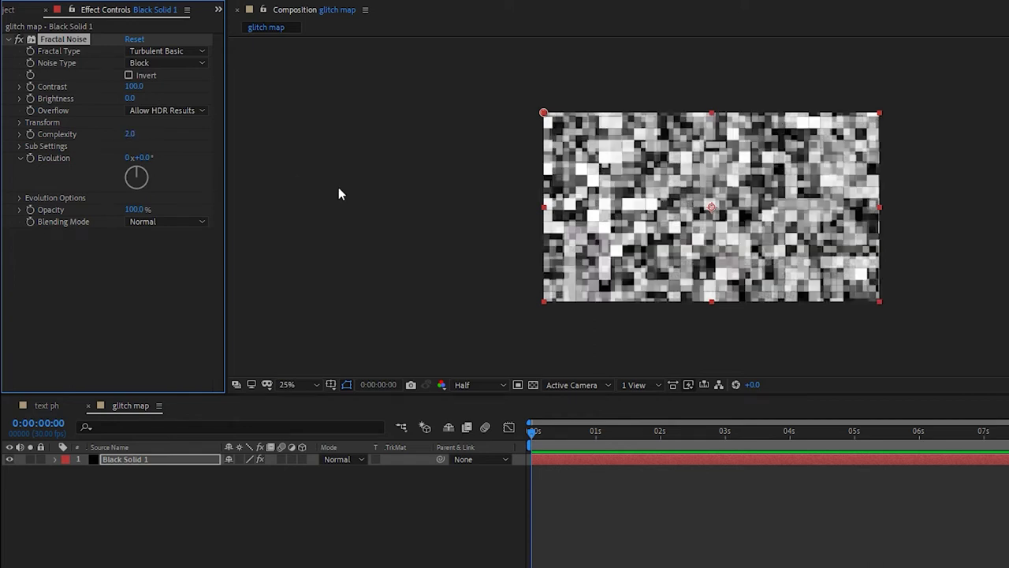
- Turn off Uniform Scaling in the Fractal Noise transform and set Scale Width to 1000
left_click(18, 122)
double_click(127, 148)
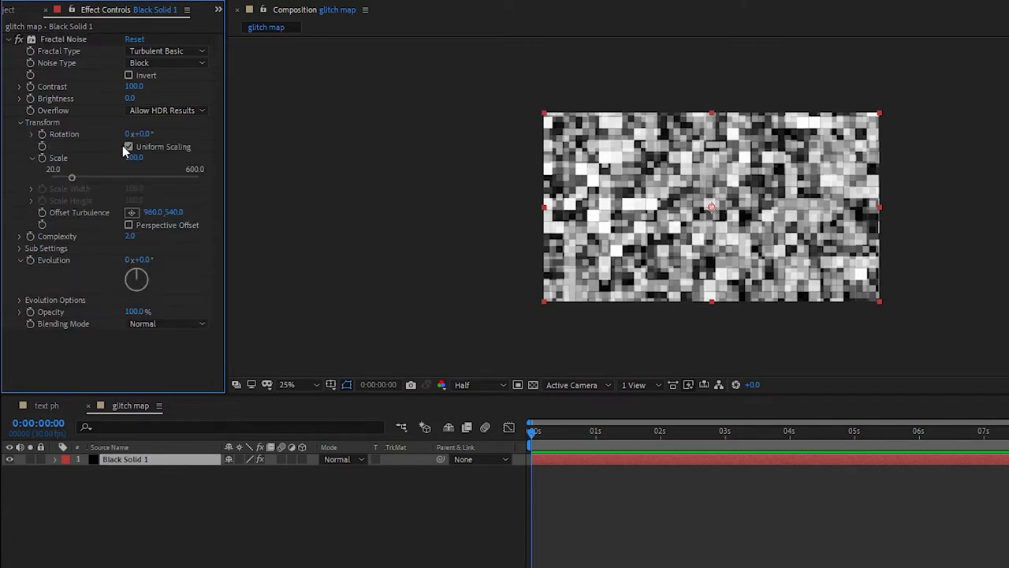
left_click(128, 146)
left_click(136, 170)
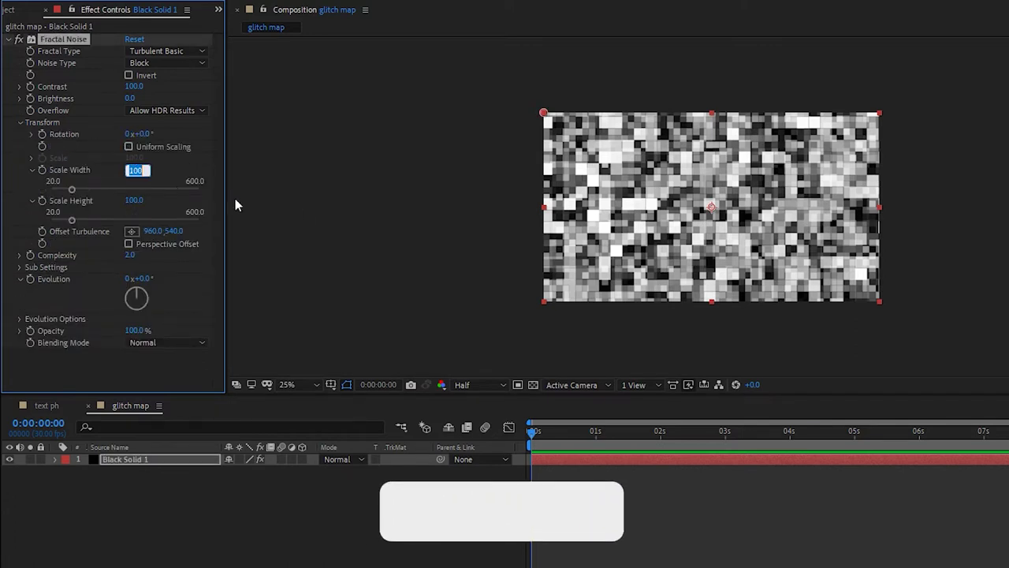
type("1000")
key("Return")
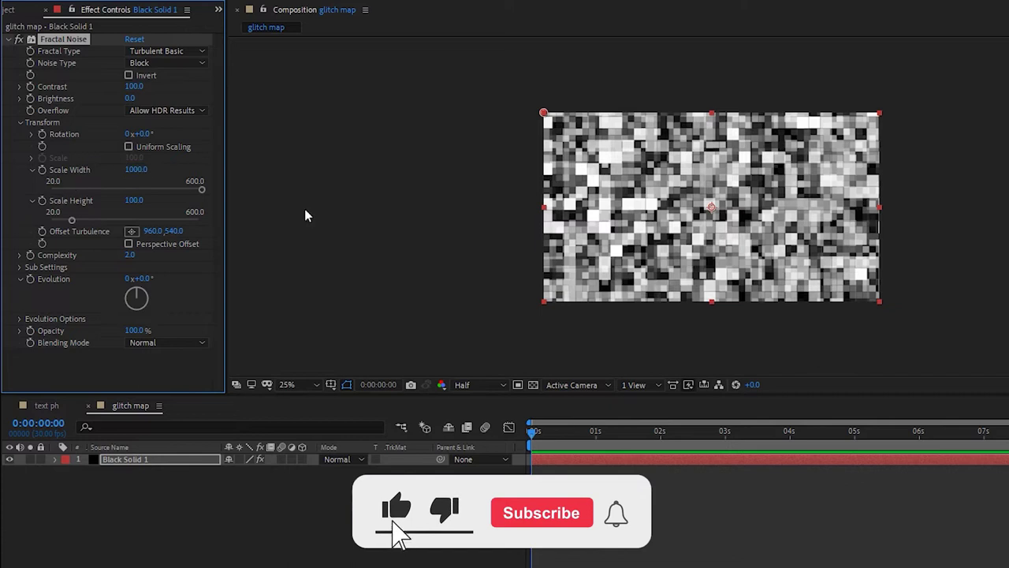
left_click(20, 122)
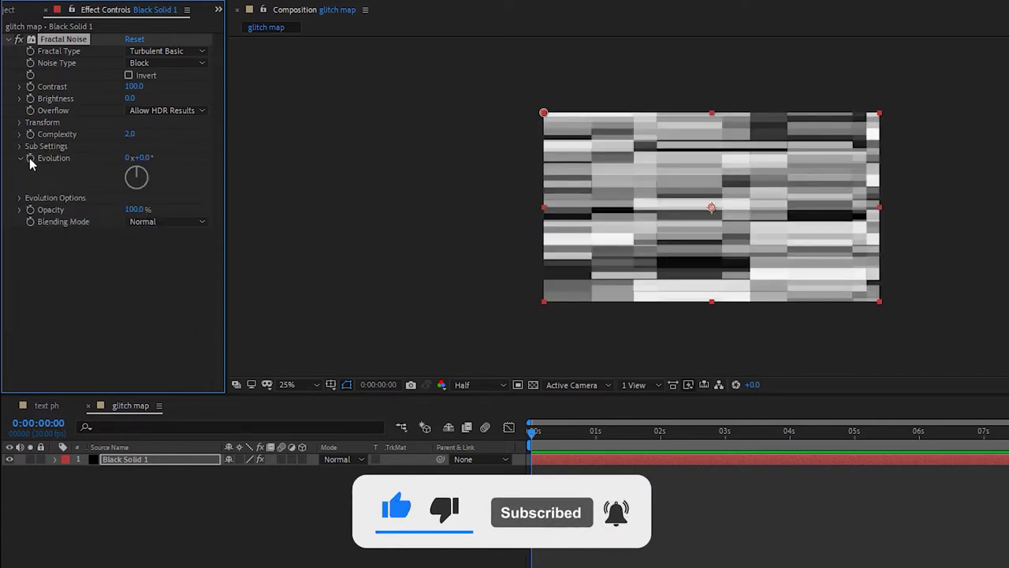
- Animate the Fractal Noise Evolution with the expression time*200
left_click(30, 159)
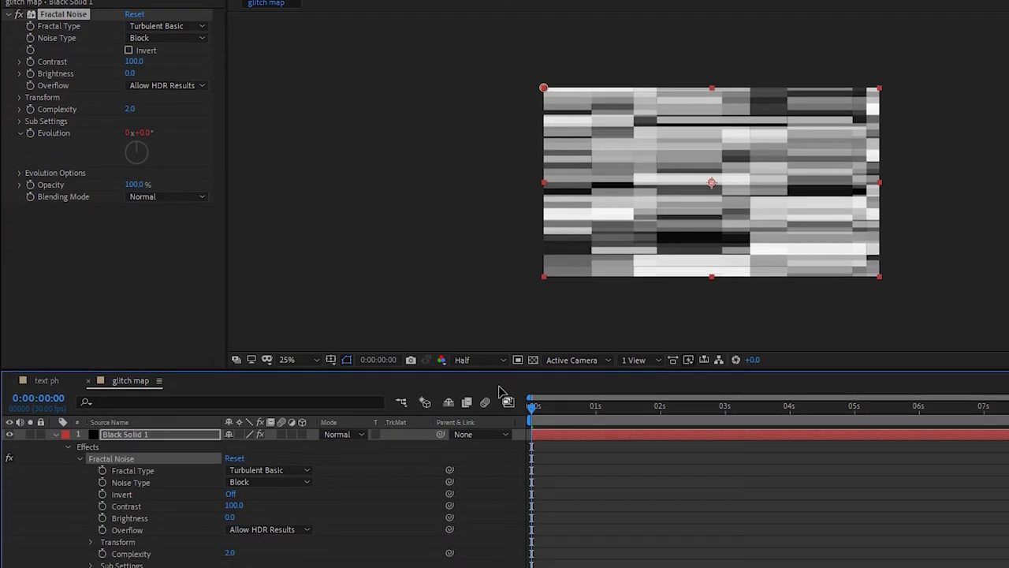
type("time")
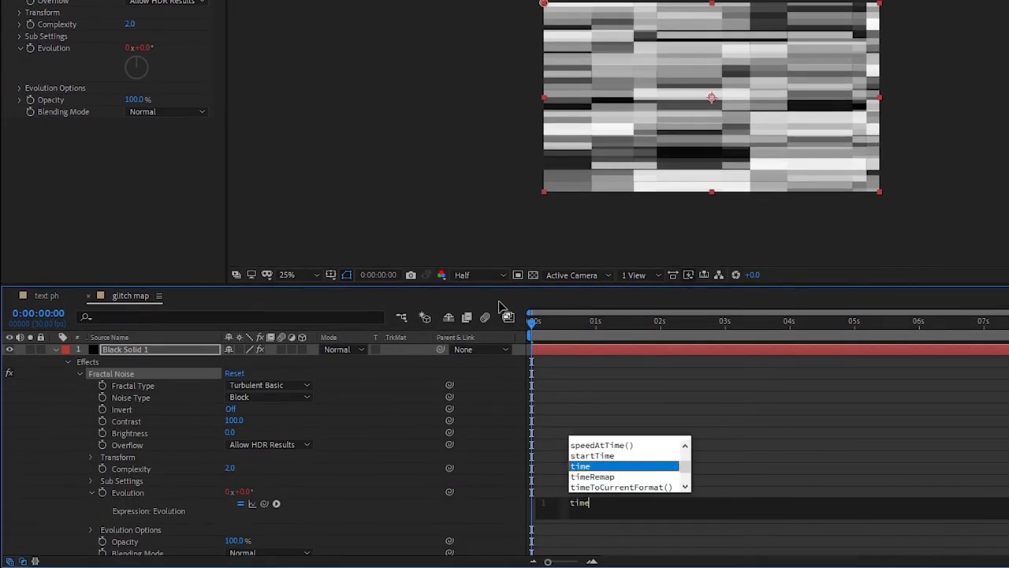
type("*")
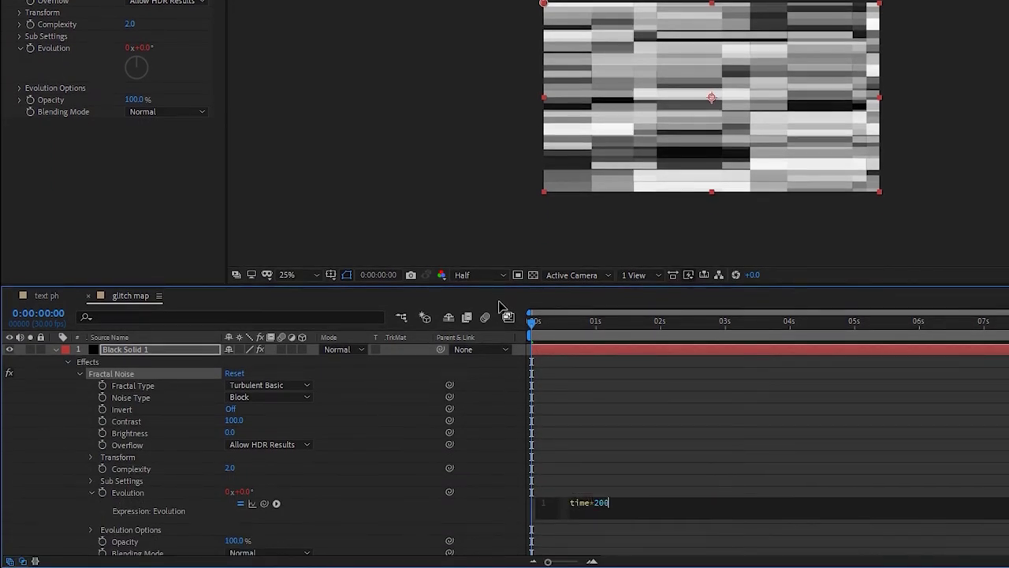
key("KP_Enter")
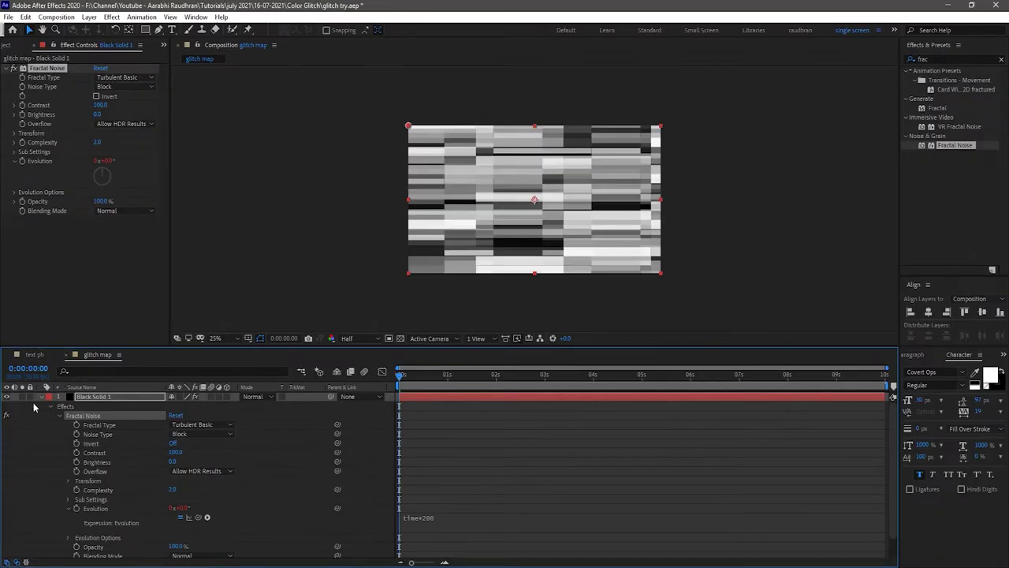
left_click(41, 398)
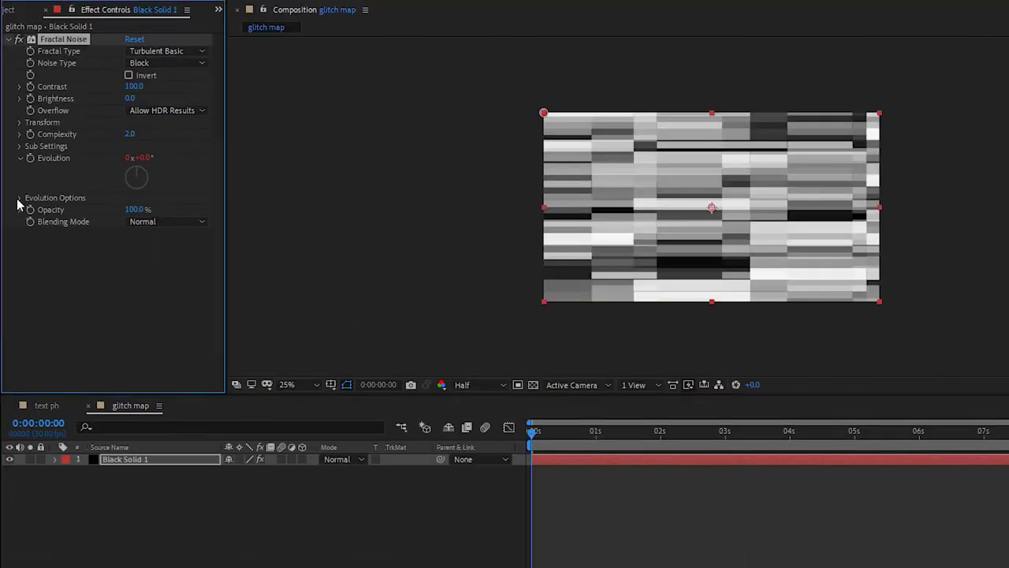
- Add a wiggle expression with a frequency of 5 to the Fractal Noise Random Seed
left_click(19, 198)
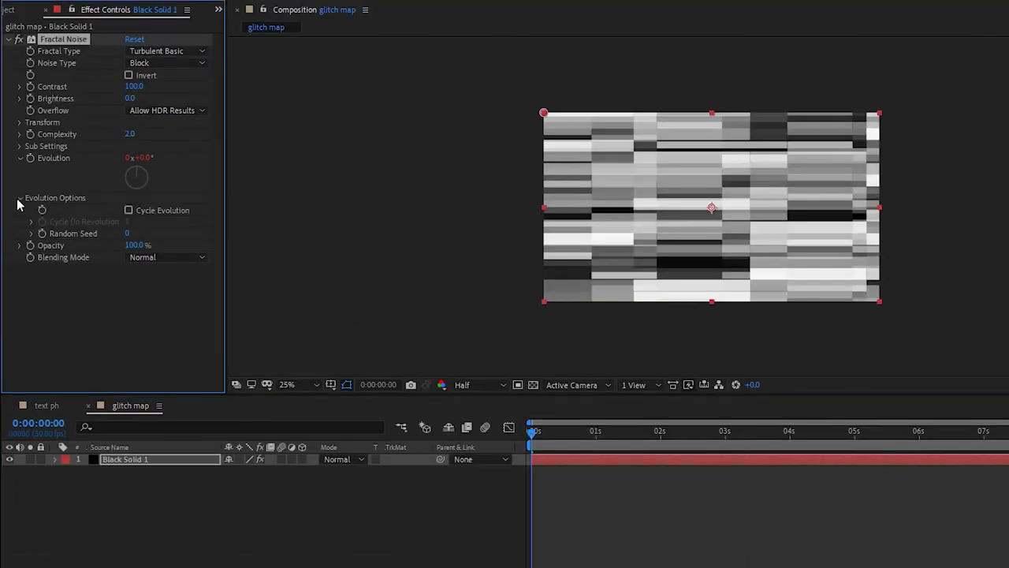
left_click(42, 234, "alt")
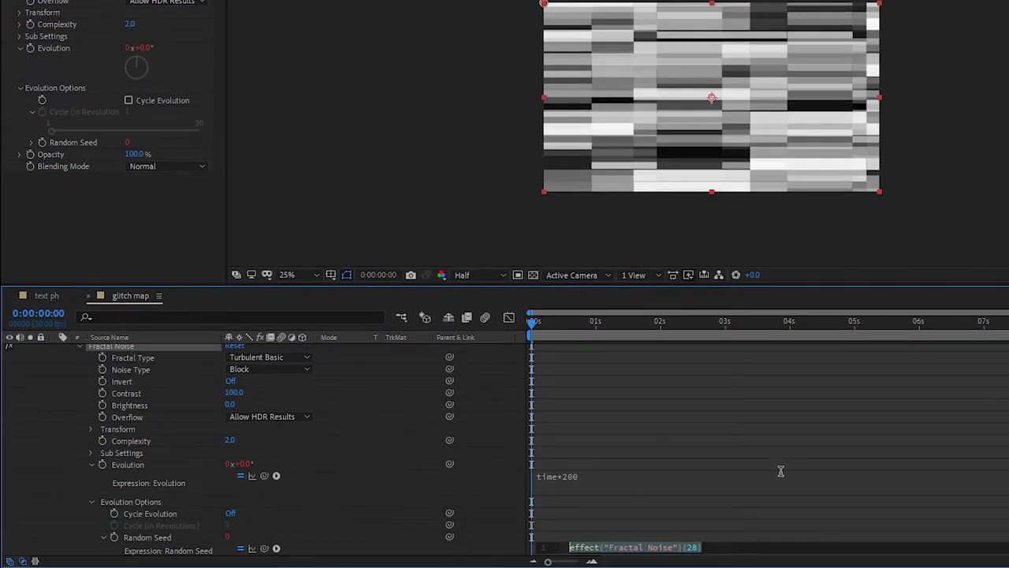
type("wiggl")
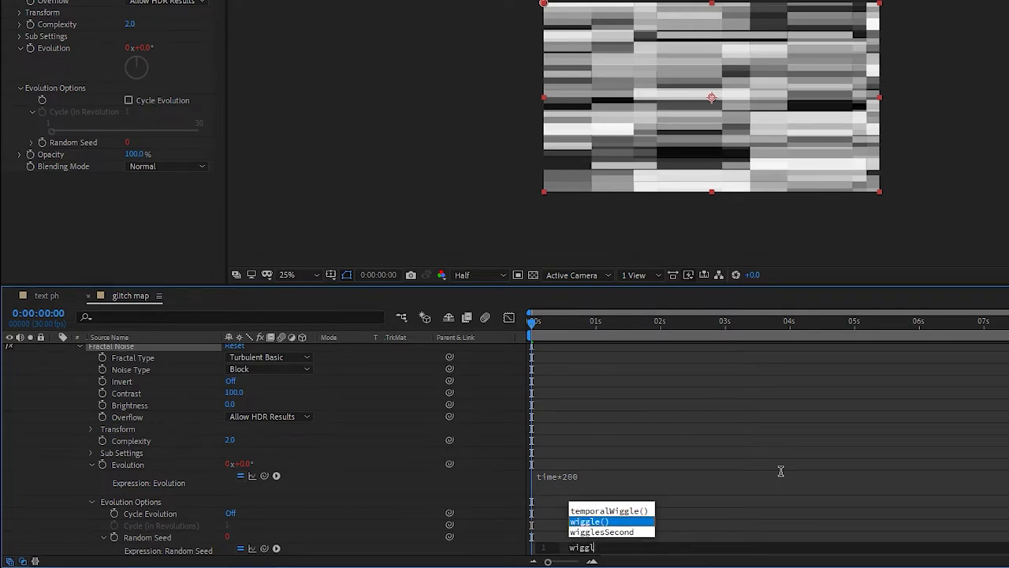
type("e")
key("Return")
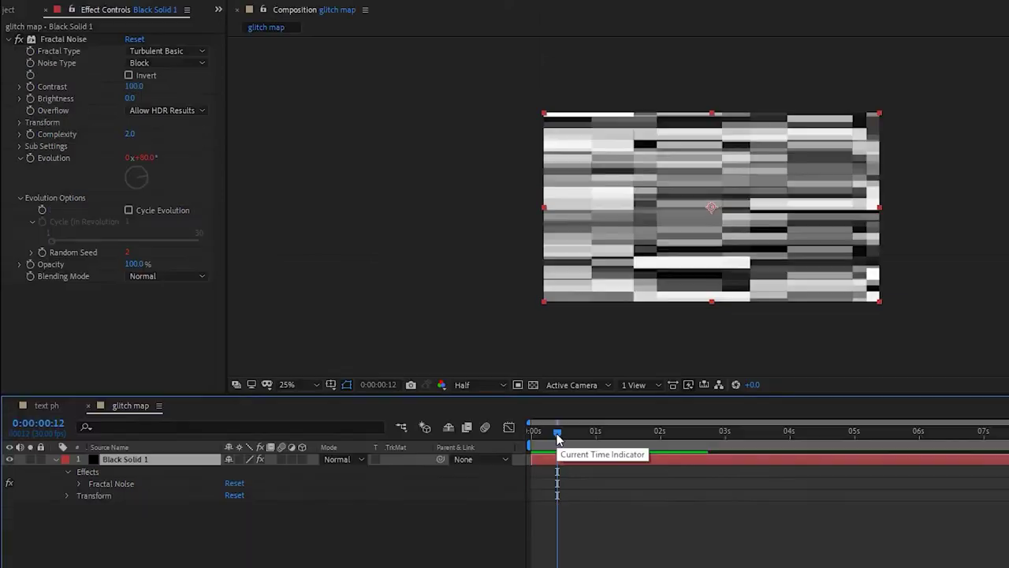
- Add Fractal Noise Brightness keyframes with a value of 0 at 0:00:00:10 and 0:00:02:10
left_click_drag(558, 436, 554, 437)
left_click(28, 100)
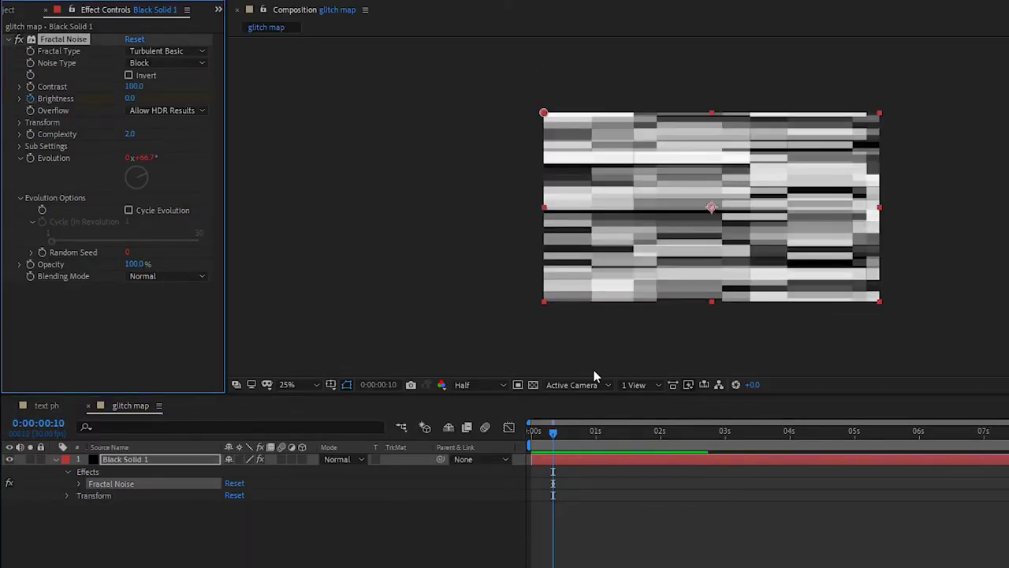
left_click_drag(676, 434, 683, 440)
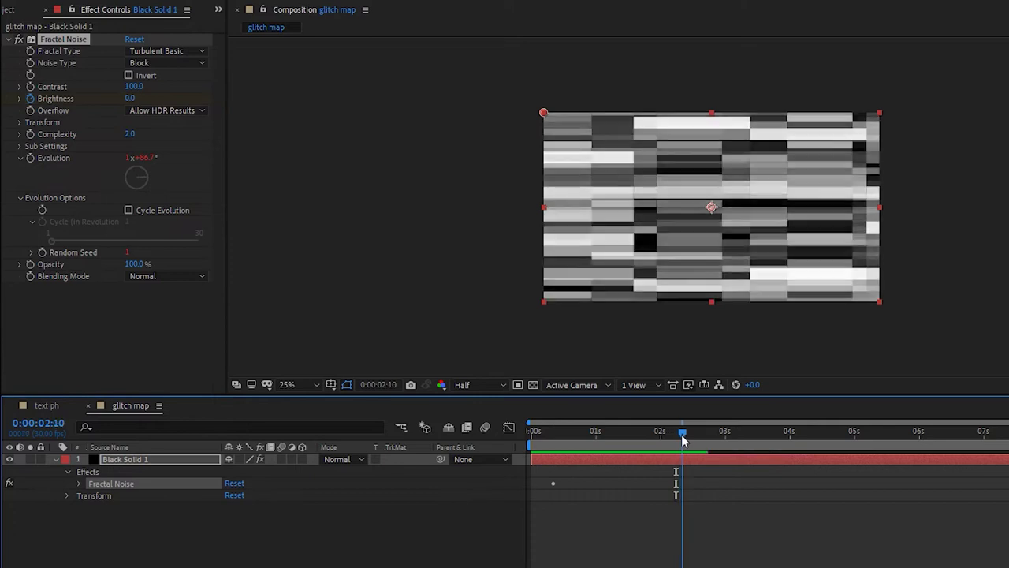
left_click(79, 483)
- Keyframe the Brightness at -120 on the first frame and at 121 at 0:00:00:20
key("Home")
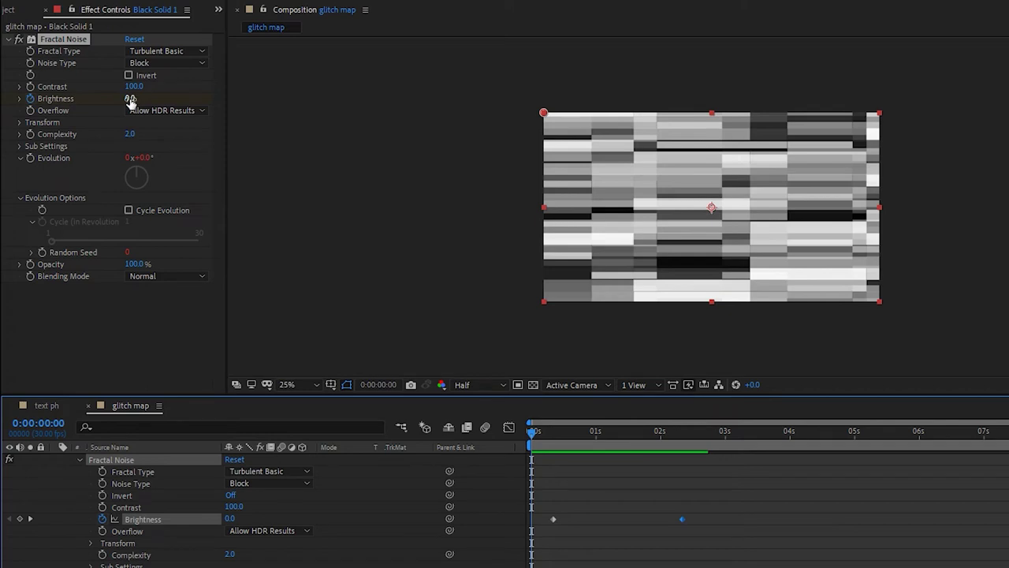
left_click_drag(130, 99, 59, 111)
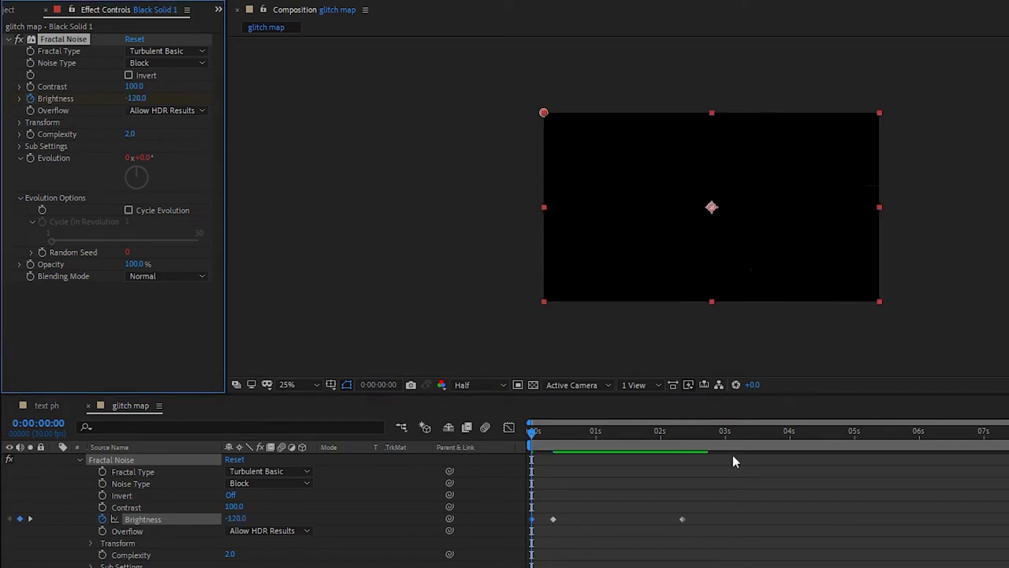
left_click(574, 431)
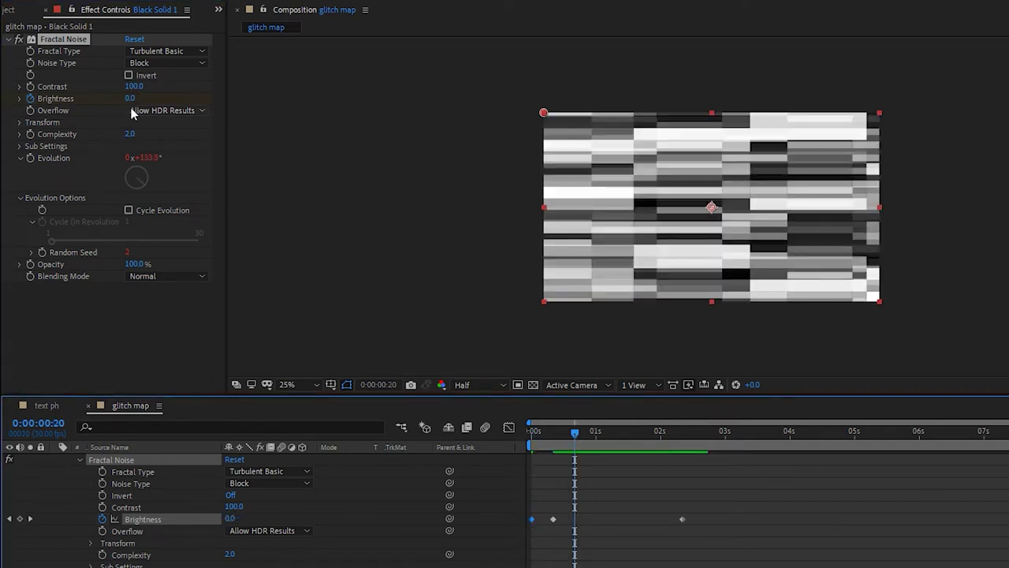
left_click_drag(131, 97, 222, 111)
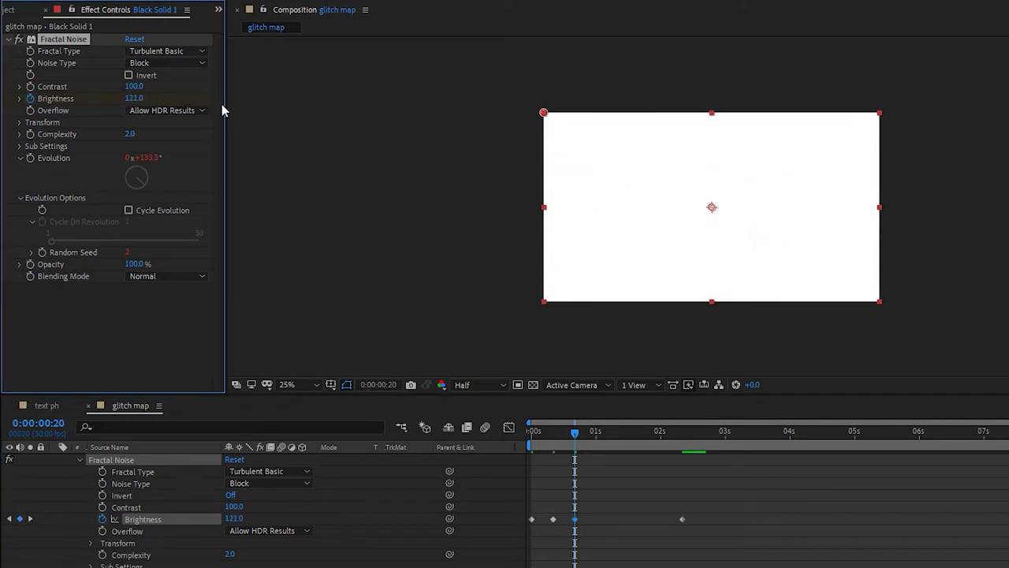
- Keyframe the Brightness at 124.2 at 0:00:02:00 and 122 at 0:00:02:20, and preview the animation from the start
left_click(662, 435)
left_click_drag(138, 98, 179, 98)
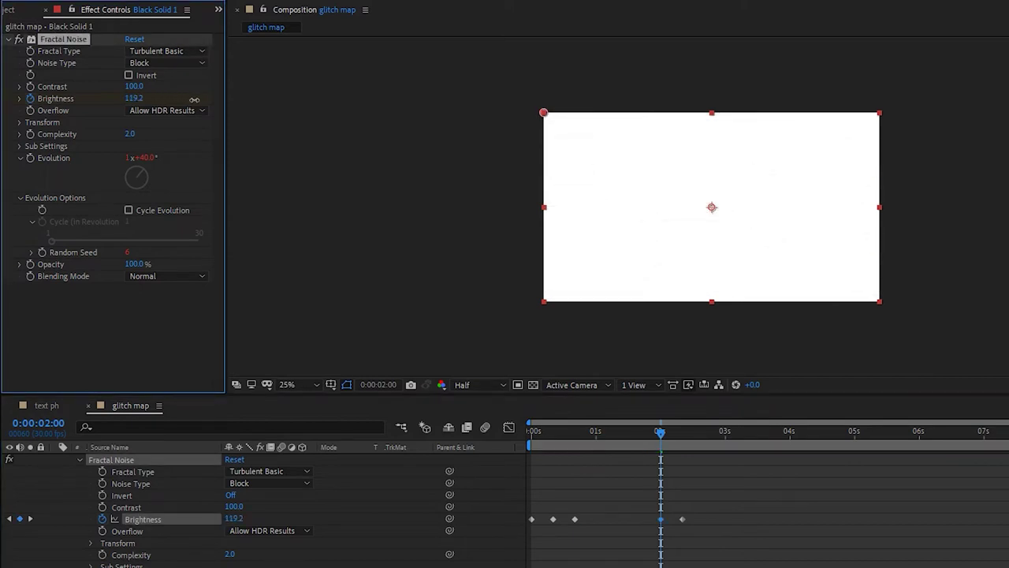
left_click(725, 434)
left_click_drag(725, 435, 704, 436)
left_click_drag(128, 98, 212, 104)
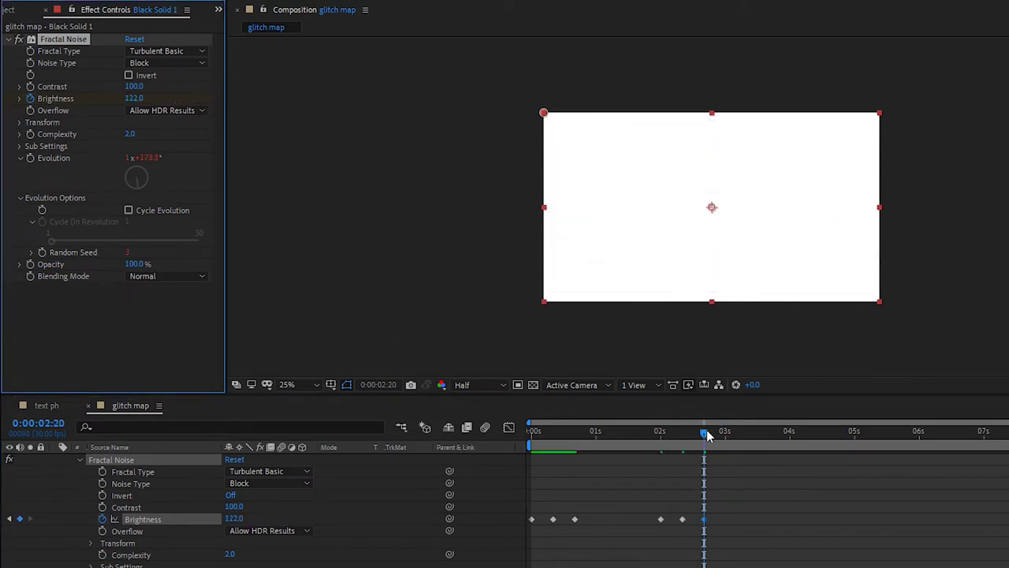
key("Home")
key("space")
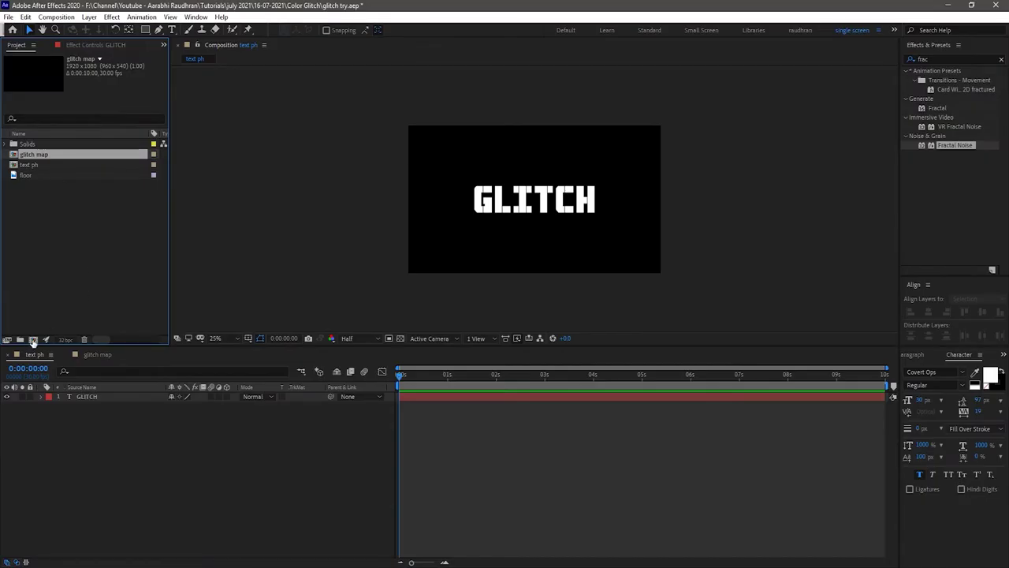
- Create a 1920×1080, 10-second composition named "main"
left_click(32, 340)
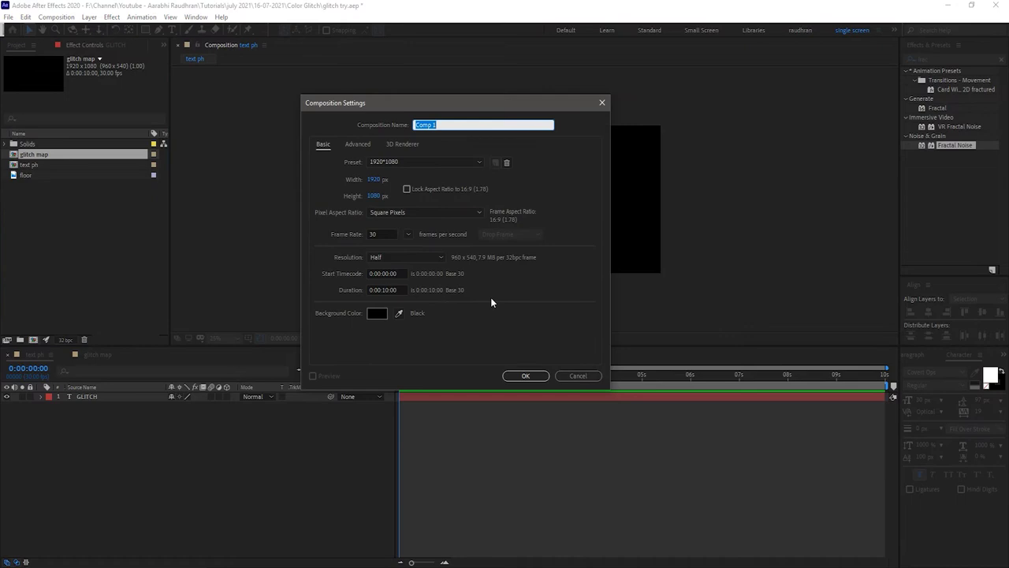
type("main")
key("Return")
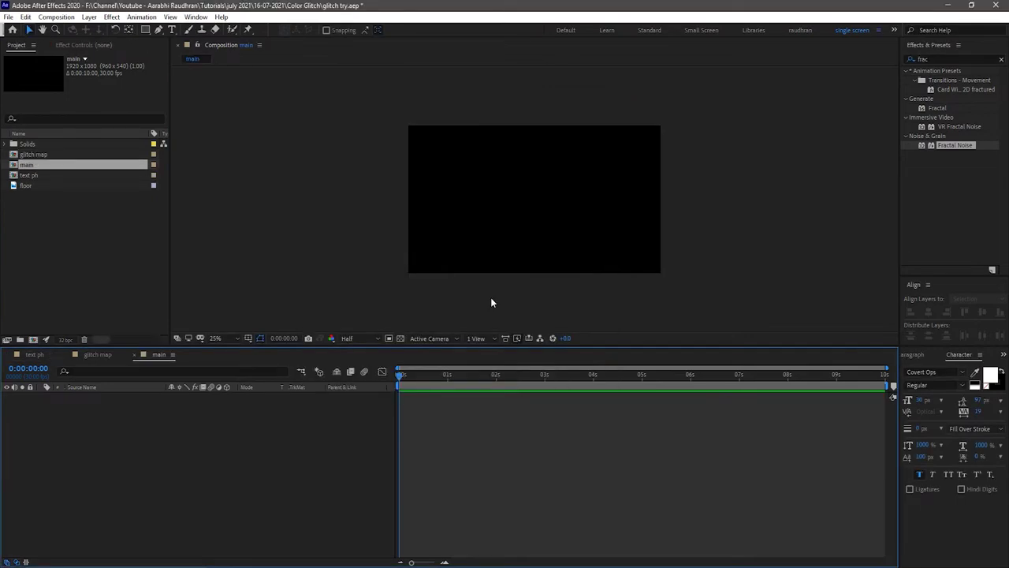
- Create a black 1920×1080 solid layer named "bg" in the main composition
right_click(115, 433)
mouse_move(163, 440)
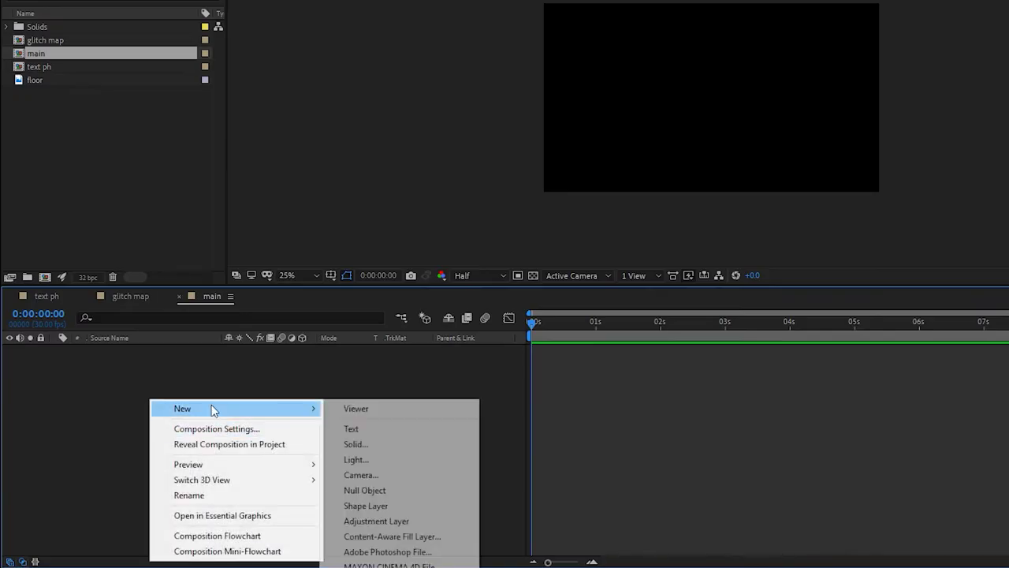
left_click(357, 445)
type("b")
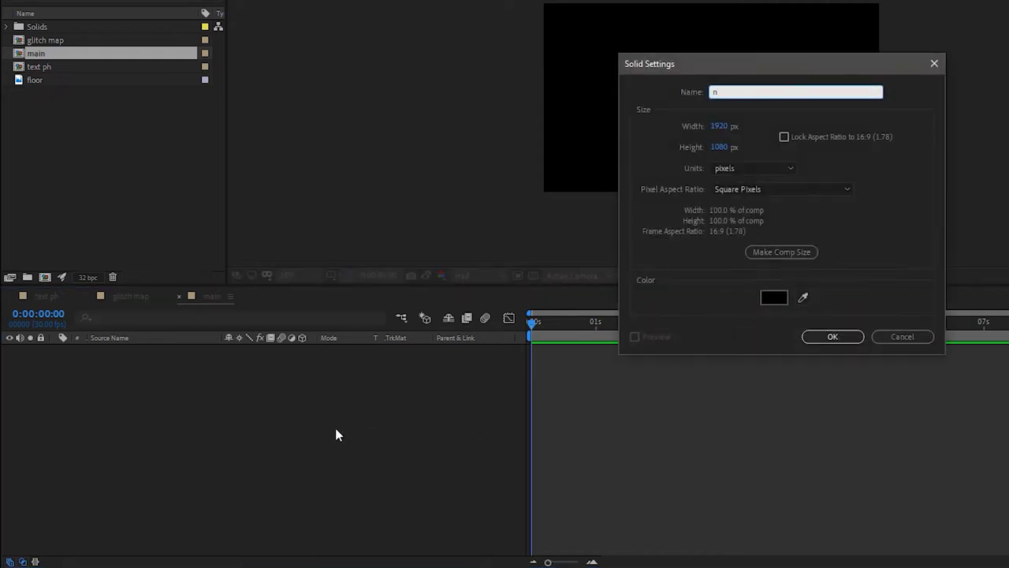
left_click(845, 337)
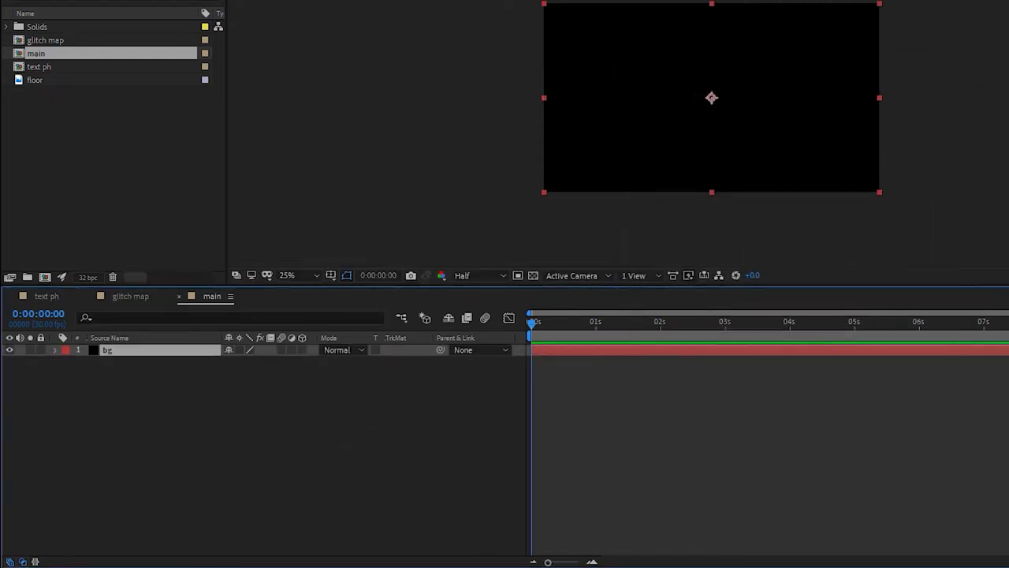
- Create a second black 1920×1080 solid layer named "lens flare 1"
right_click(244, 378)
mouse_move(274, 394)
left_click(427, 425)
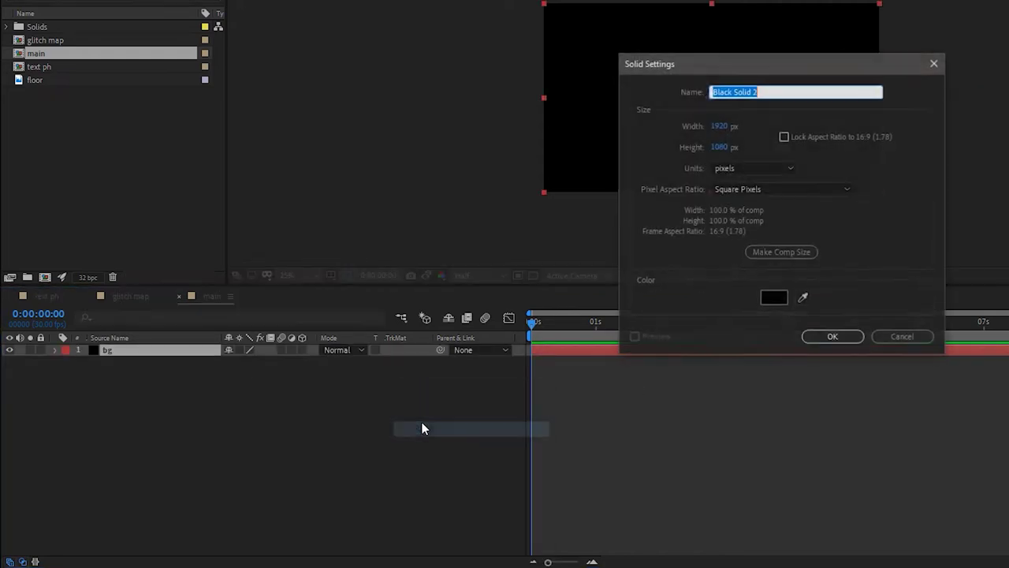
type("lens flar")
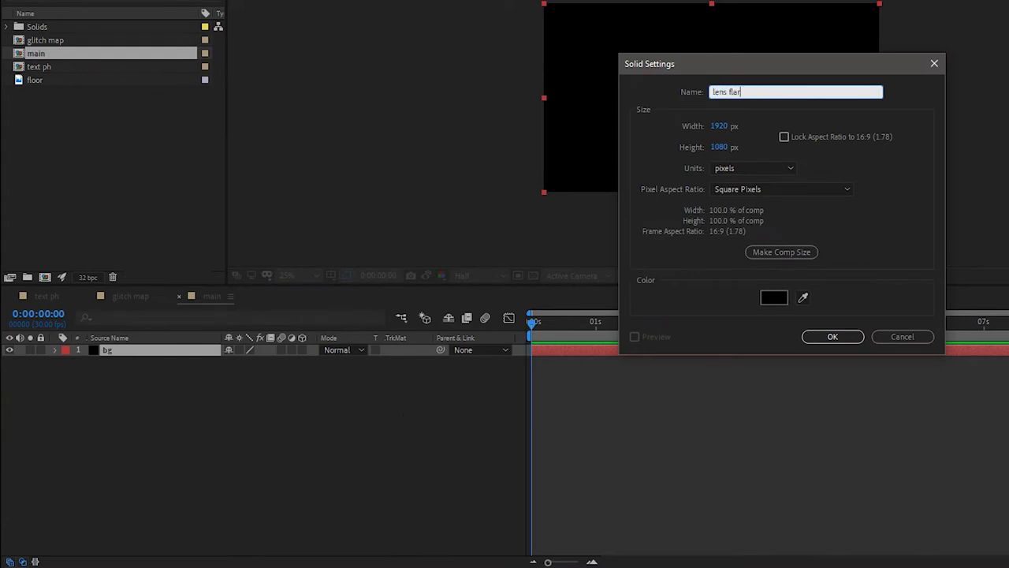
type("e 1")
left_click(856, 340)
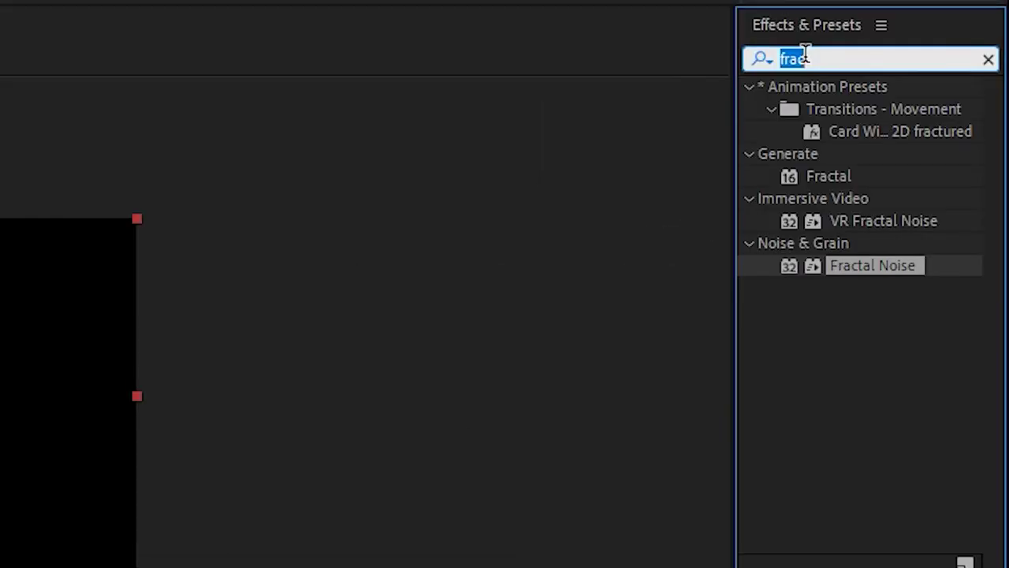
- Apply the Lens Flare effect to the lens flare 1 layer and place its Flare Center at about 32, -56
type("lens")
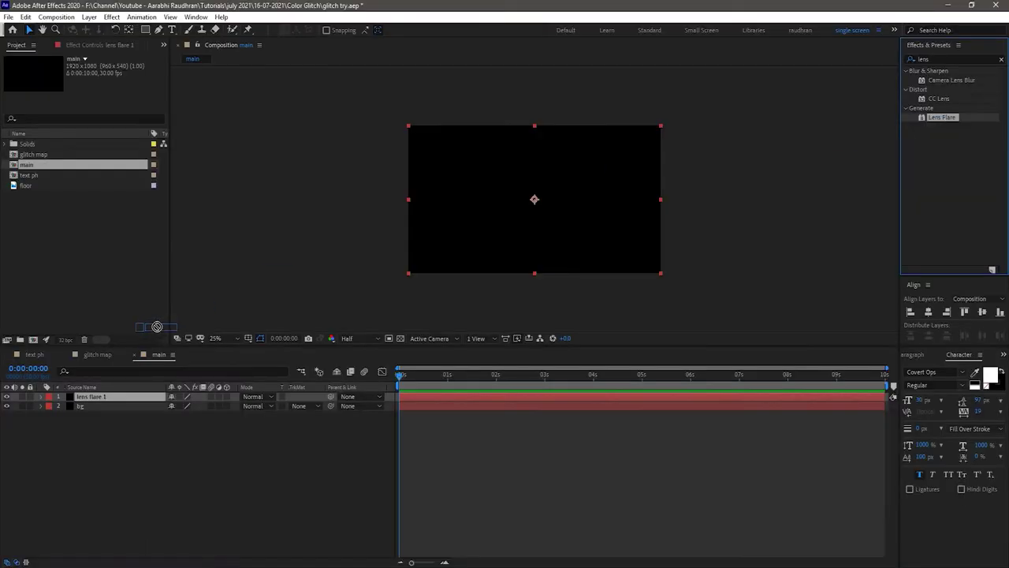
double_click(837, 199)
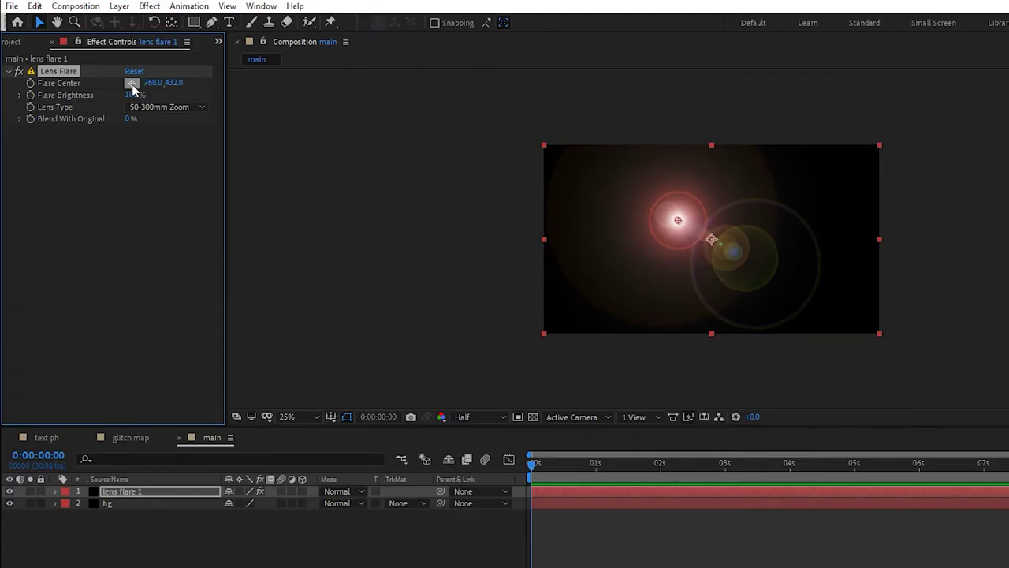
left_click(131, 83)
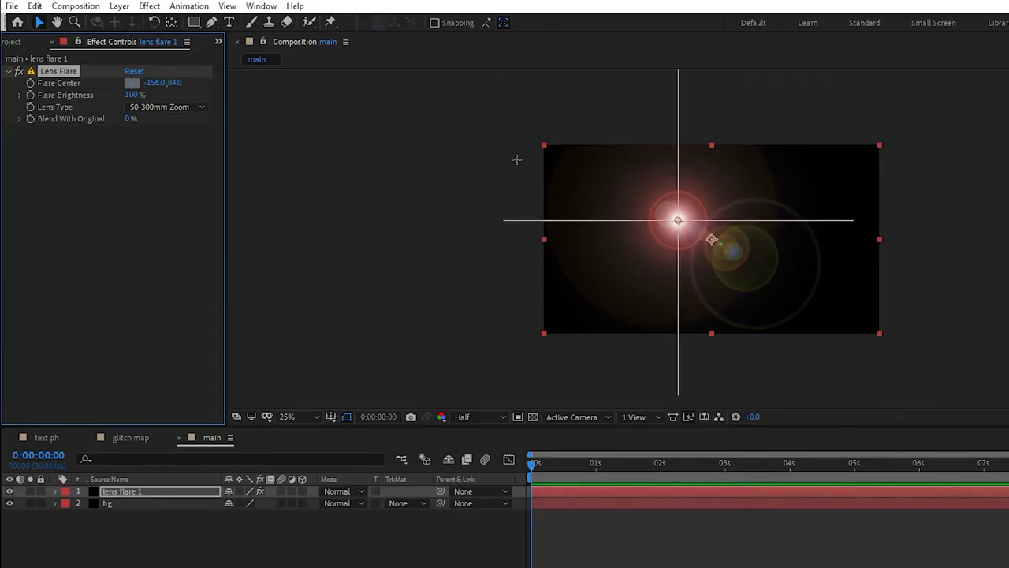
left_click(549, 134)
- Apply the Tint effect to lens flare 1 and map white to magenta FF00F6
left_click(844, 50)
type("tint")
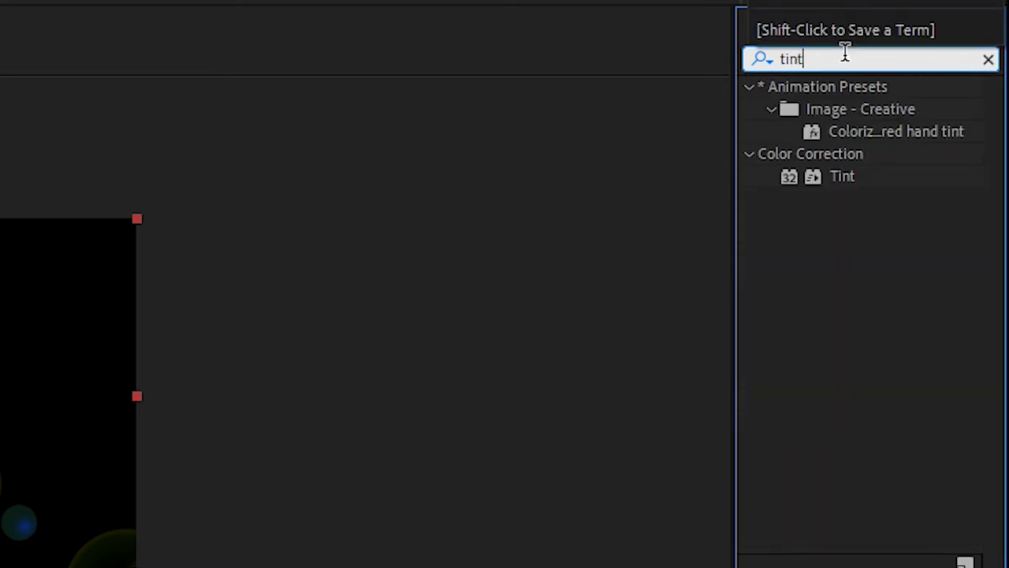
left_click_drag(832, 173, 15, 170)
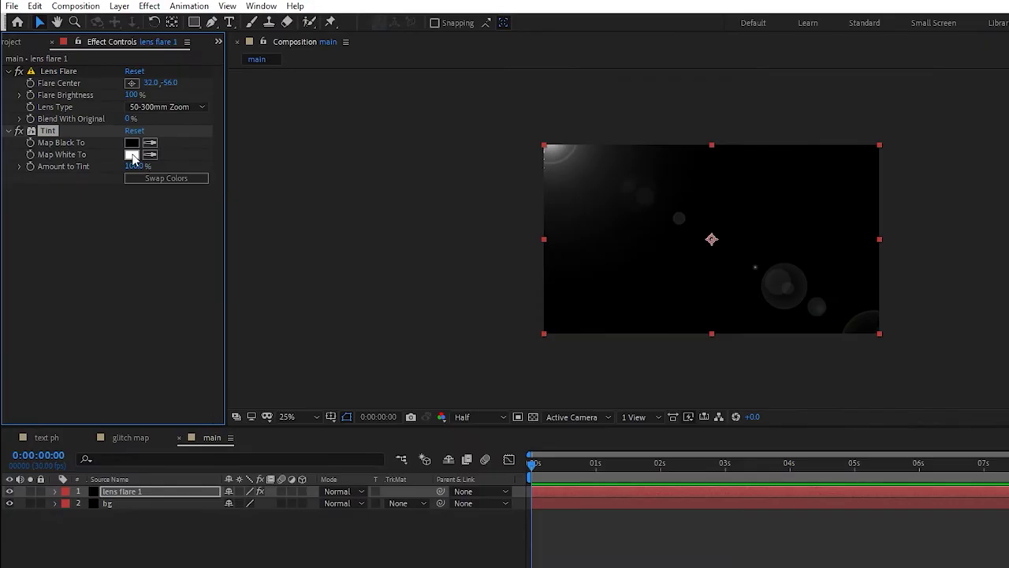
left_click(131, 155)
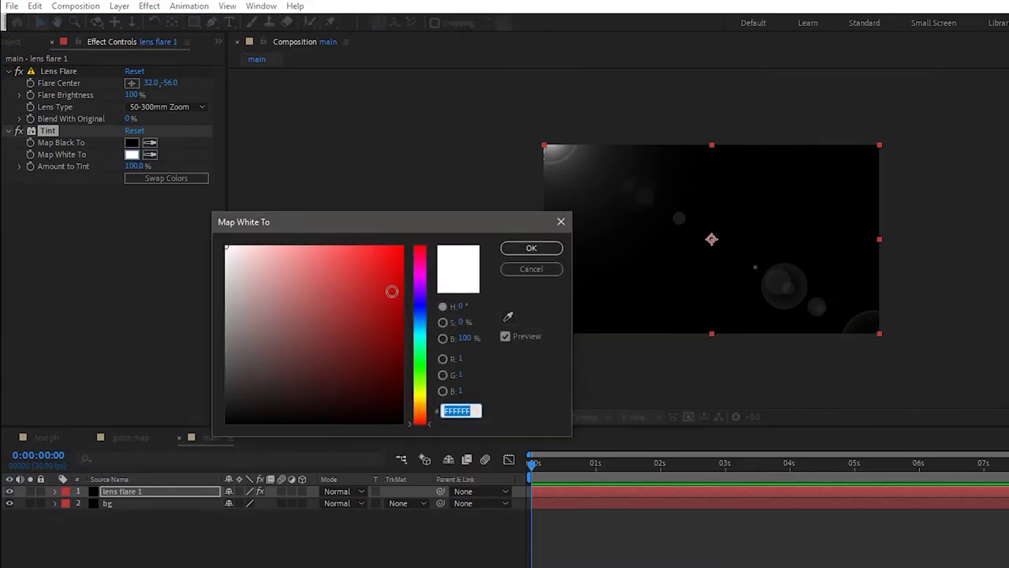
left_click(421, 274)
left_click_drag(347, 282, 403, 246)
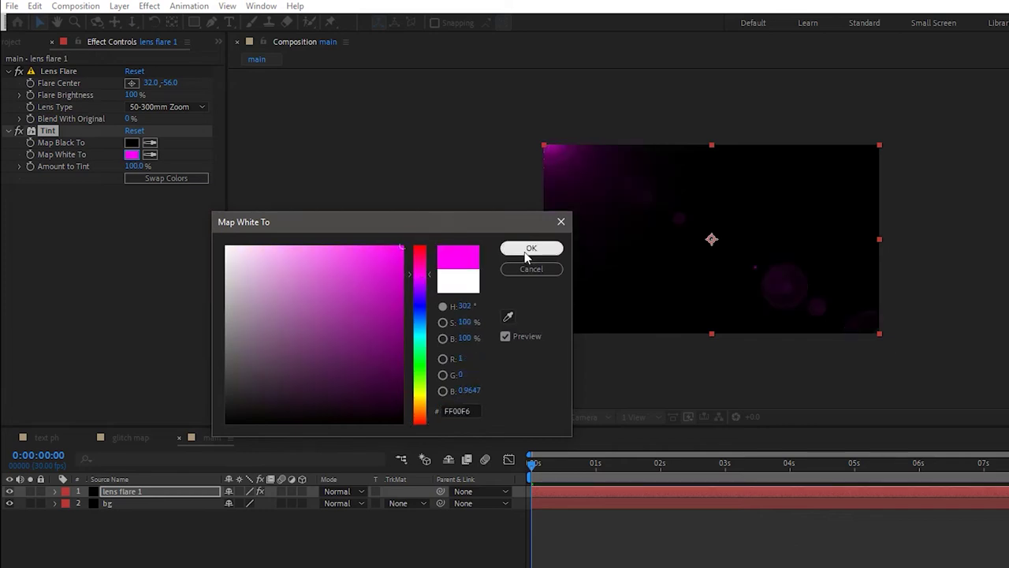
left_click(534, 249)
- Apply Fast Box Blur to lens flare 1 with a Blur Radius of 20 and Repeat Edge Pixels enabled
left_click(824, 54)
type("fast")
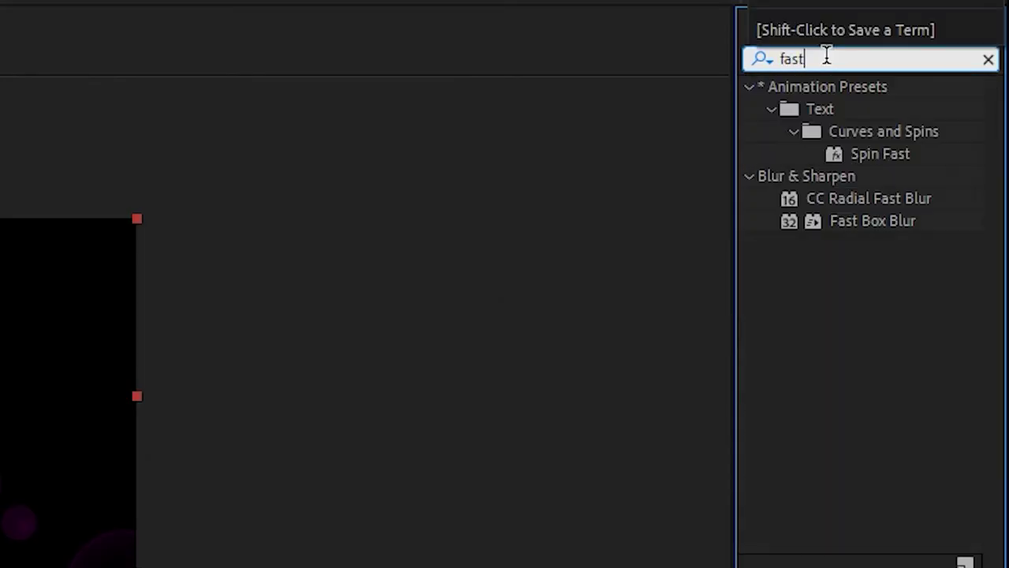
left_click_drag(893, 224, 128, 243)
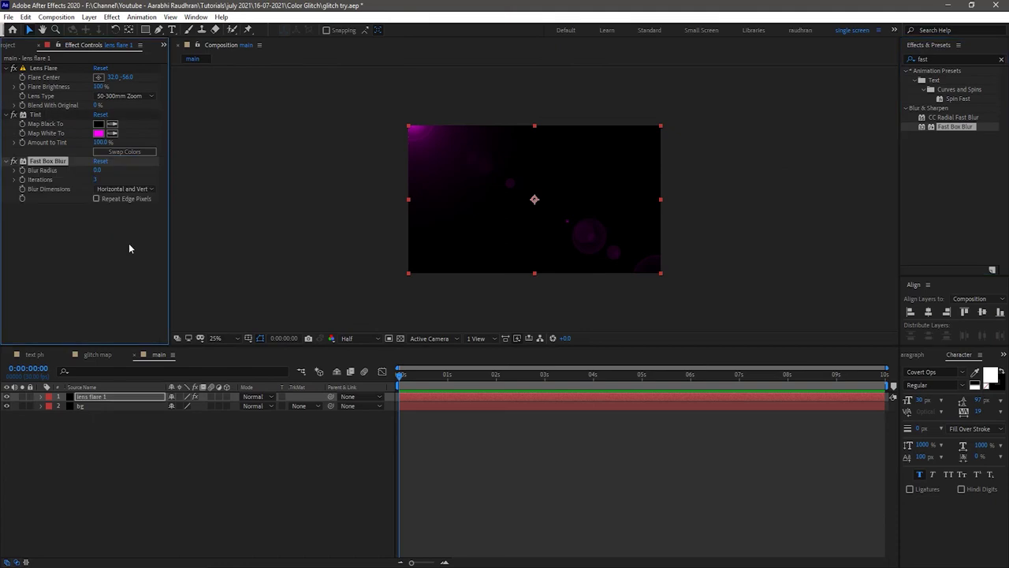
left_click(98, 171)
key("Return")
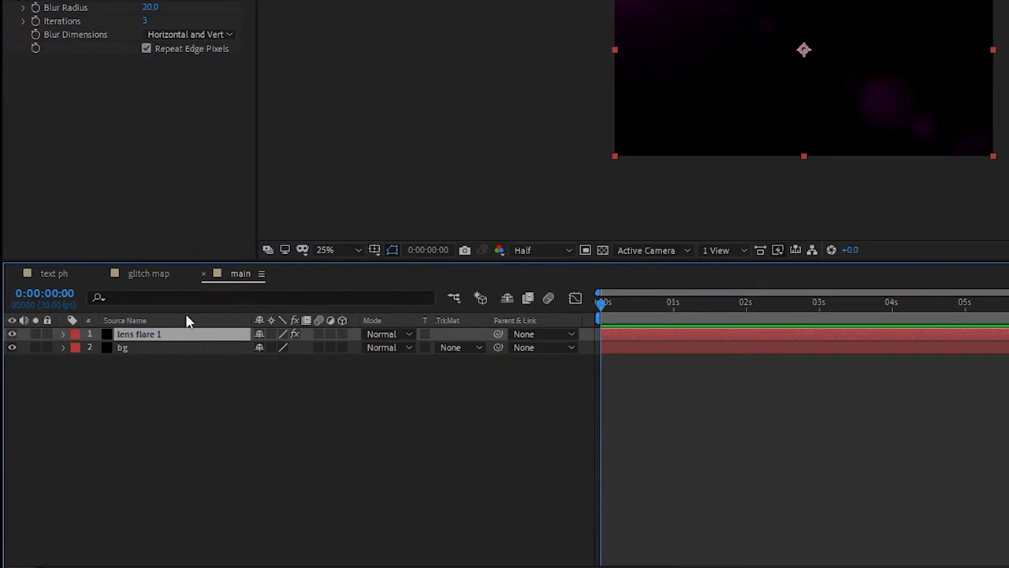
- Duplicate the lens flare 1 layer as "lens flare 2" and place its Flare Center at about 156, -124
key("ctrl+d")
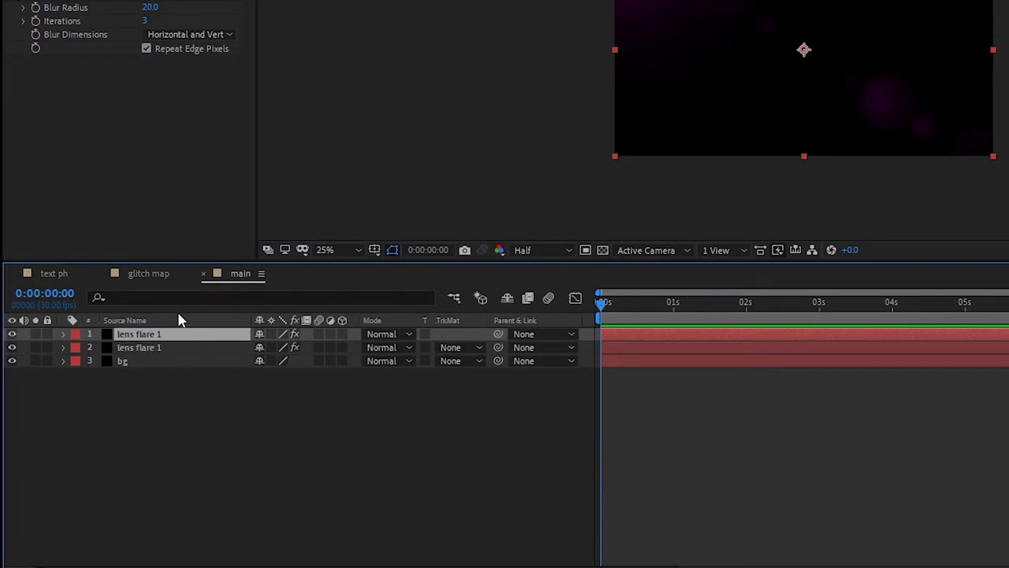
key("Return")
type("2")
key("Return")
left_click(131, 82)
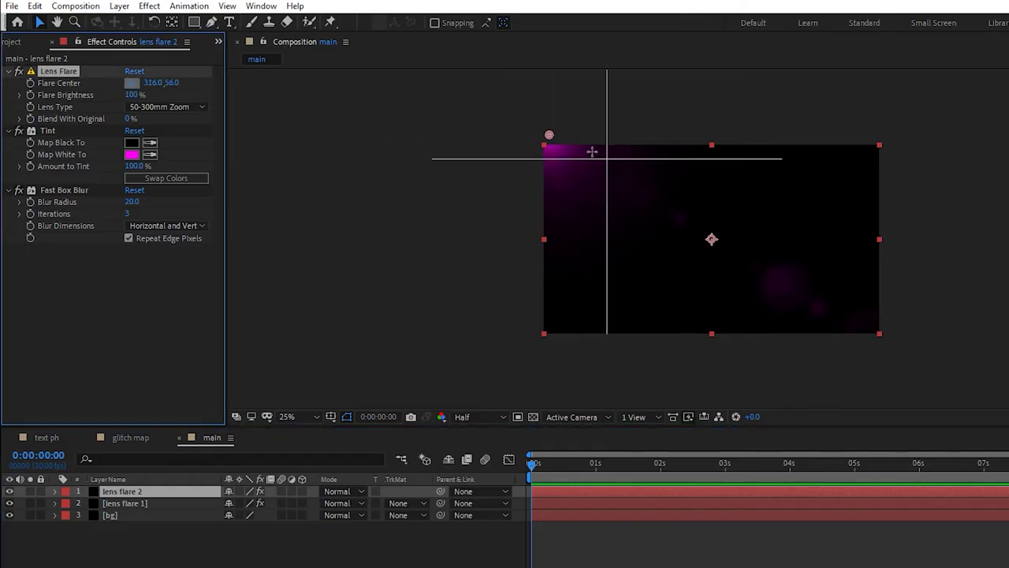
left_click(571, 124)
- Change lens flare 2's Tint to map white to turquoise and set its Blur Radius to 3
left_click(131, 155)
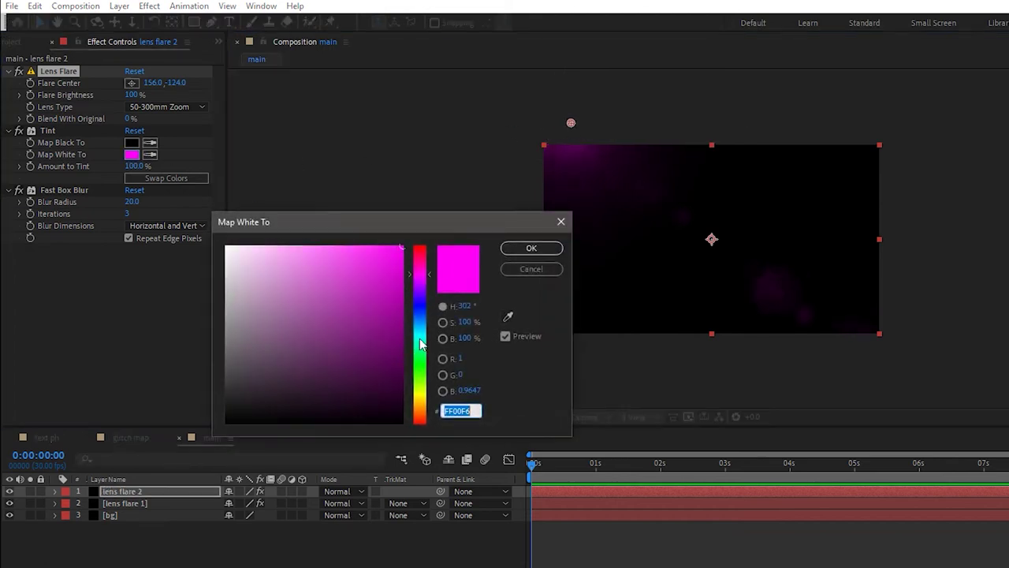
left_click(420, 343)
left_click(525, 249)
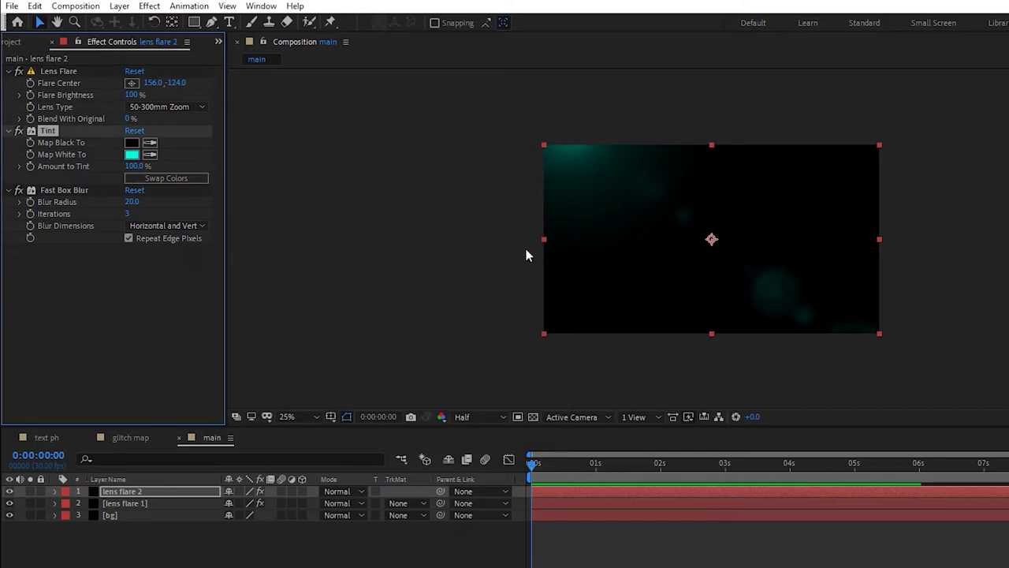
left_click(132, 202)
key("Return")
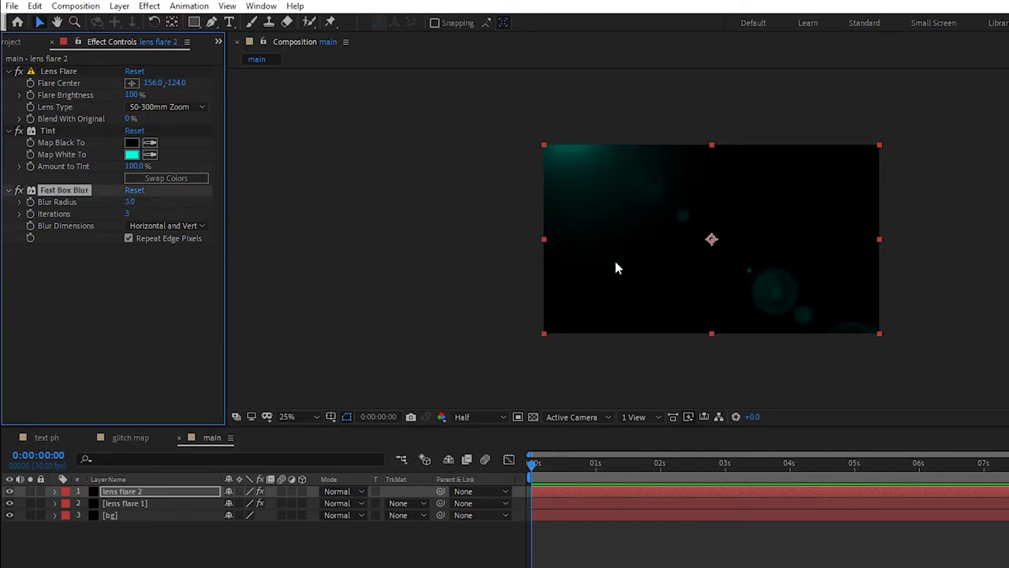
- Set the blending mode of both lens flare layers to Add
left_click(341, 491)
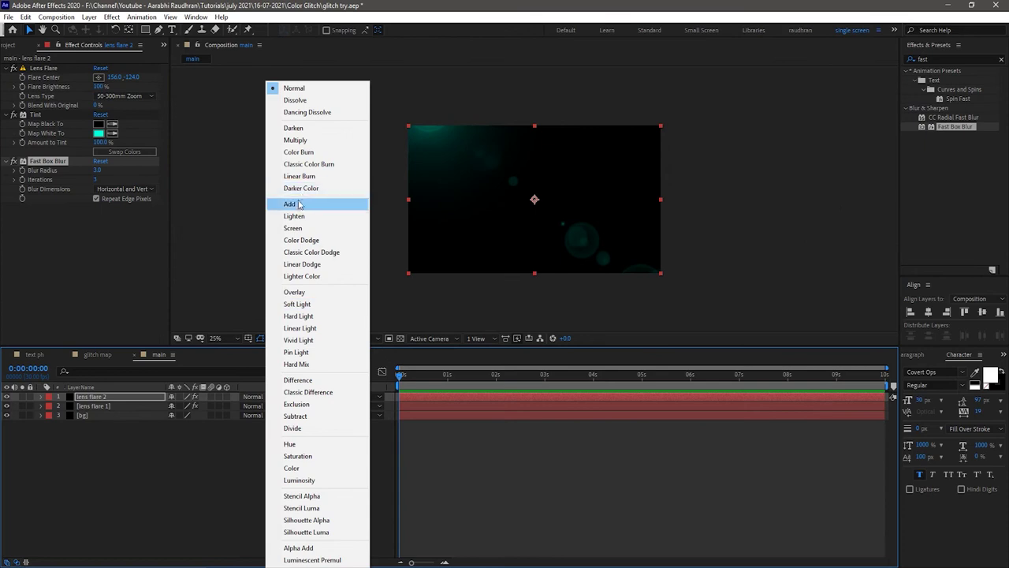
left_click(298, 204)
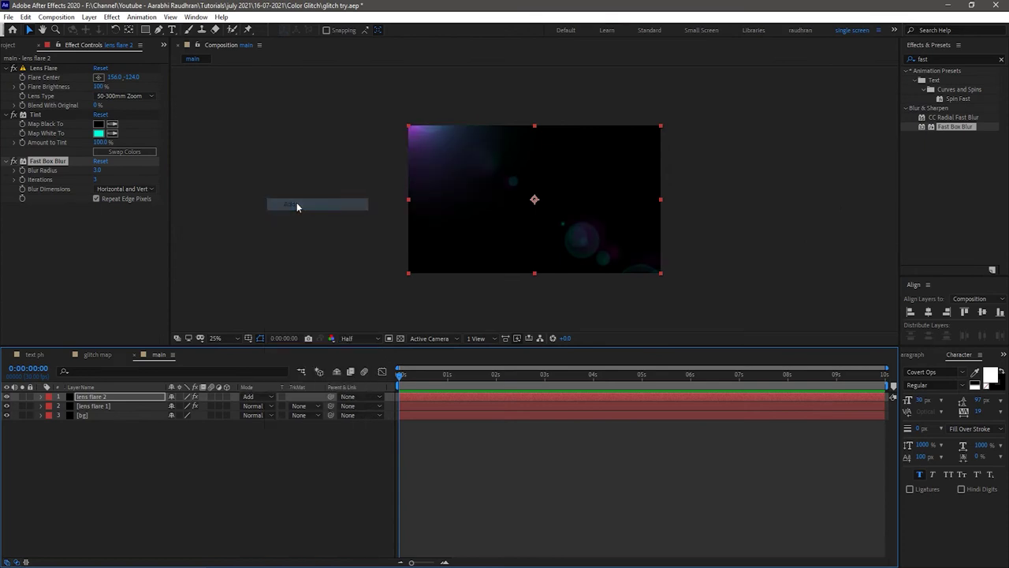
left_click(260, 397)
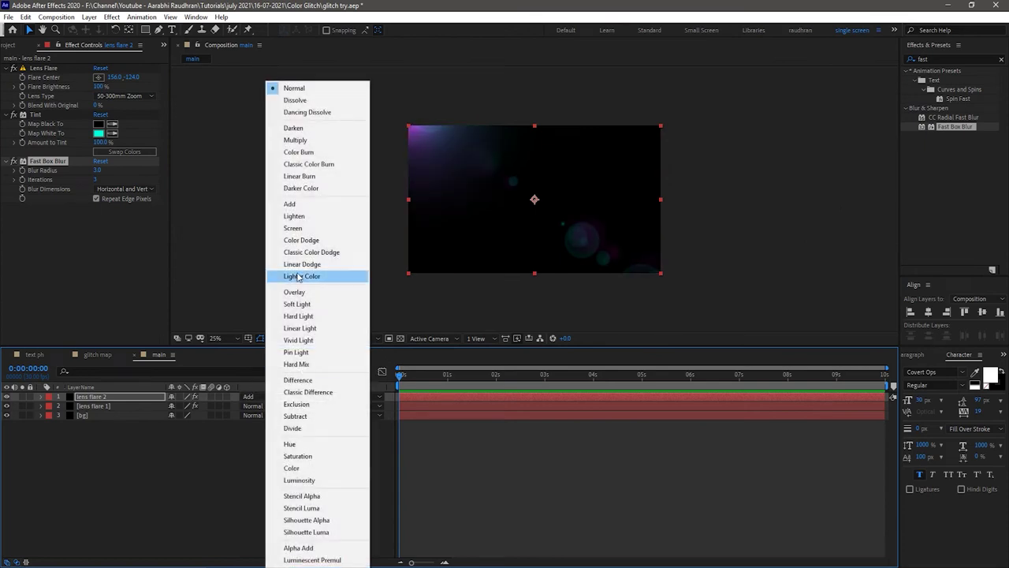
left_click(298, 204)
- Move lens flare 1's Flare Center above the frame to about 472, -352
left_click(98, 77)
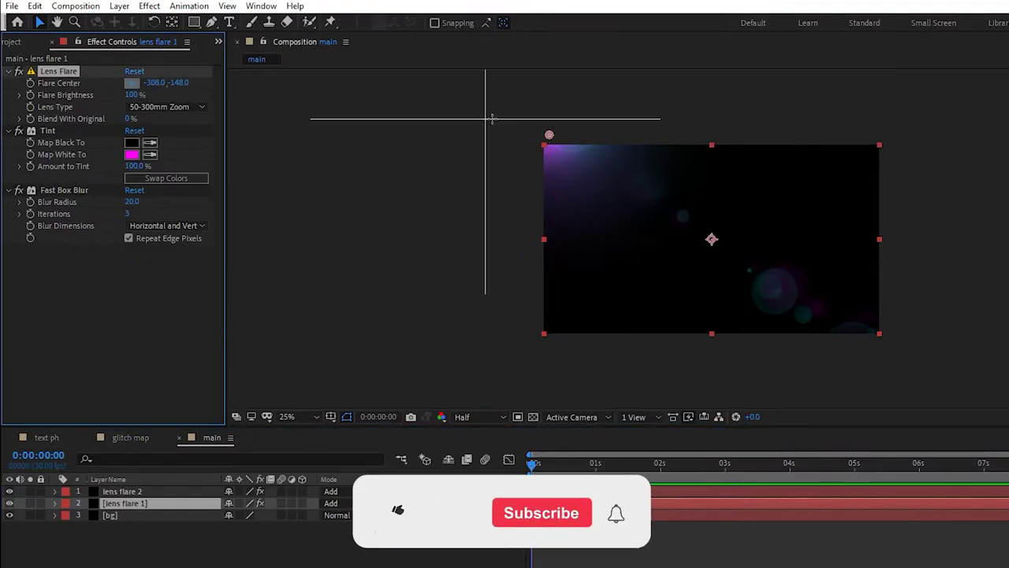
left_click(600, 105)
left_click_drag(601, 106, 627, 85)
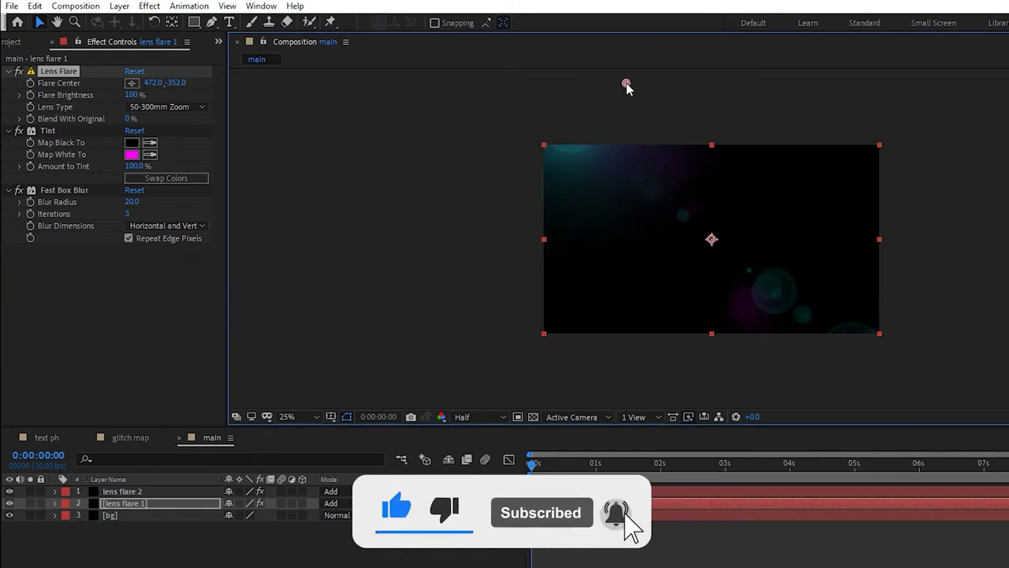
- Move lens flare 2's Flare Center beyond the frame's upper-left corner to about -112, -220
left_click(142, 491)
left_click(132, 82)
left_click(453, 122)
left_click(132, 83)
left_click(543, 101)
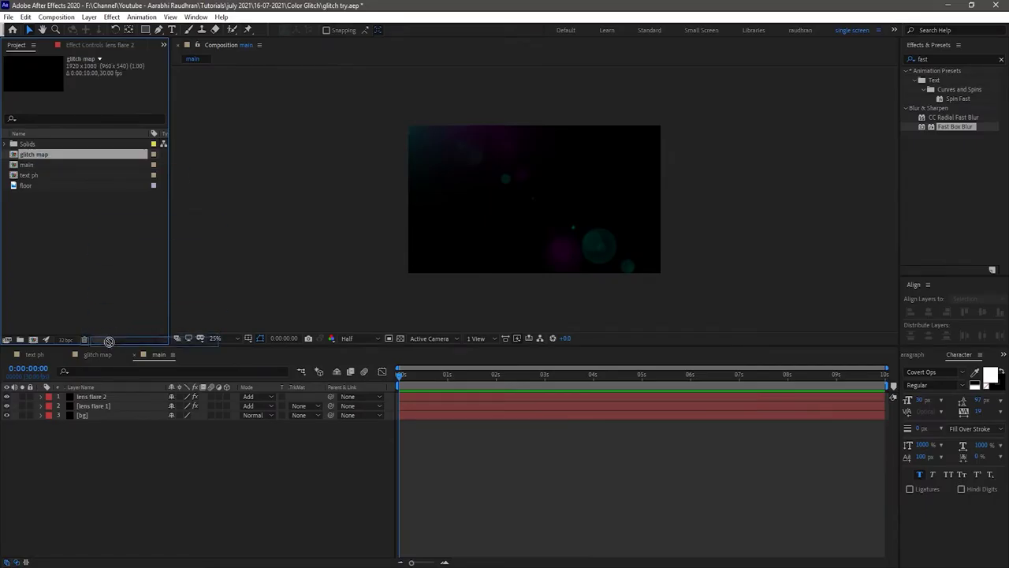
- Add the glitch map composition as a hidden layer in main and place the text ph composition above it
left_click_drag(109, 341, 110, 396)
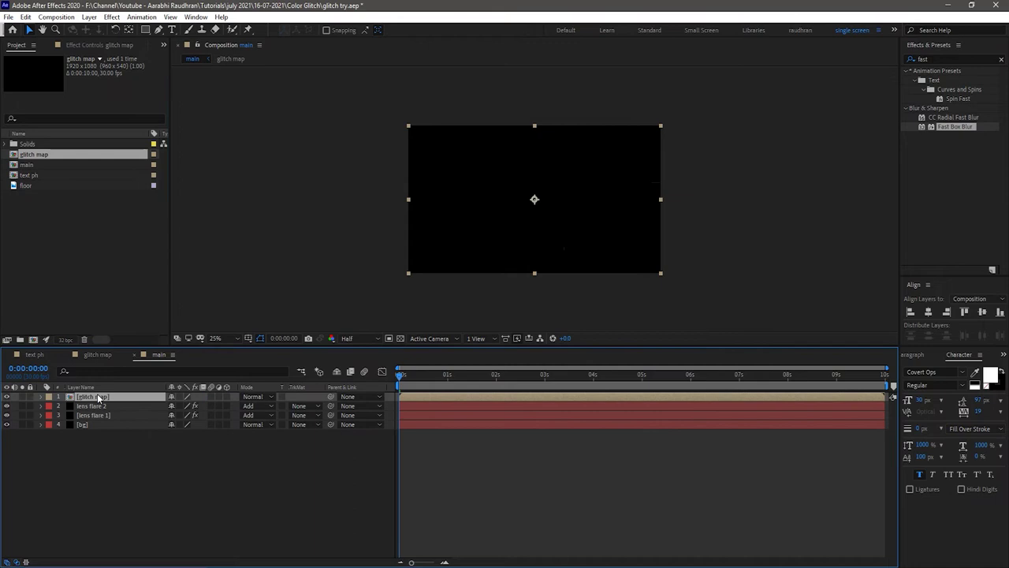
left_click(6, 396)
left_click_drag(32, 175, 94, 400)
- Apply the Displacement Map effect to the text ph layer
left_click(952, 59)
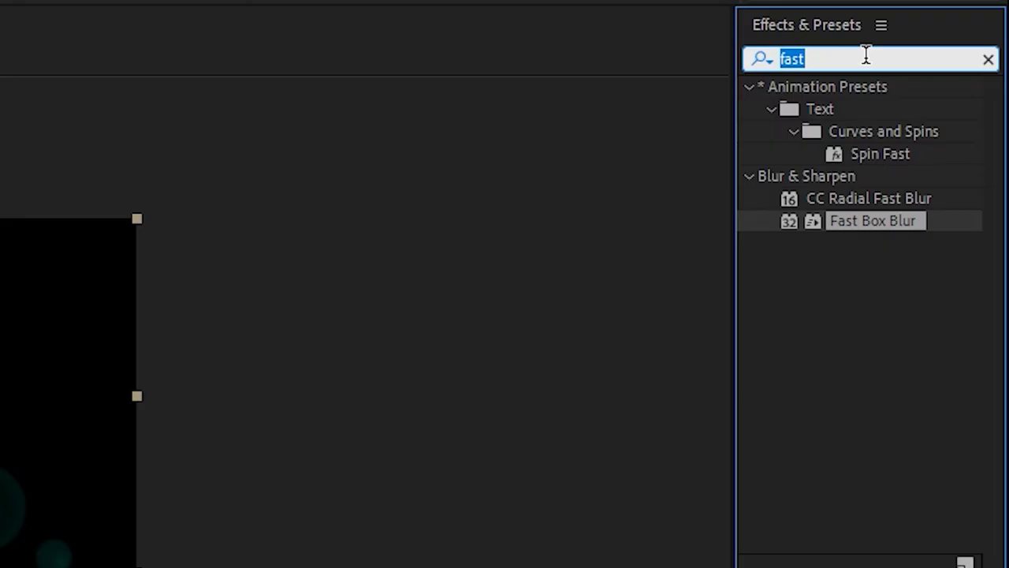
type("disp")
left_click_drag(852, 197, 140, 397)
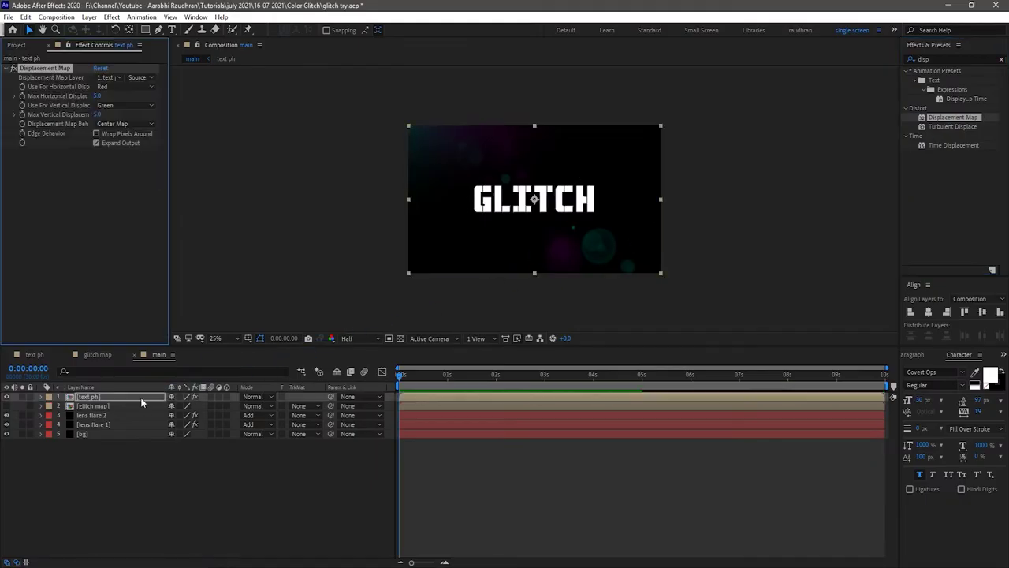
- Use glitch map as the Displacement Map Layer, with Max Horizontal Displacement 100 and Max Vertical Displacement 0
left_click(107, 78)
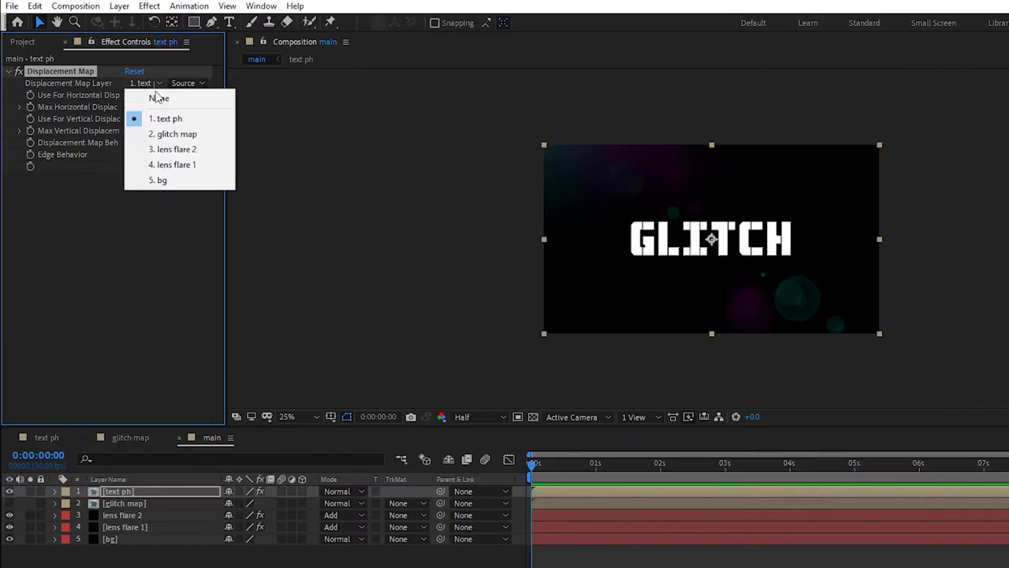
left_click(175, 134)
left_click(137, 106)
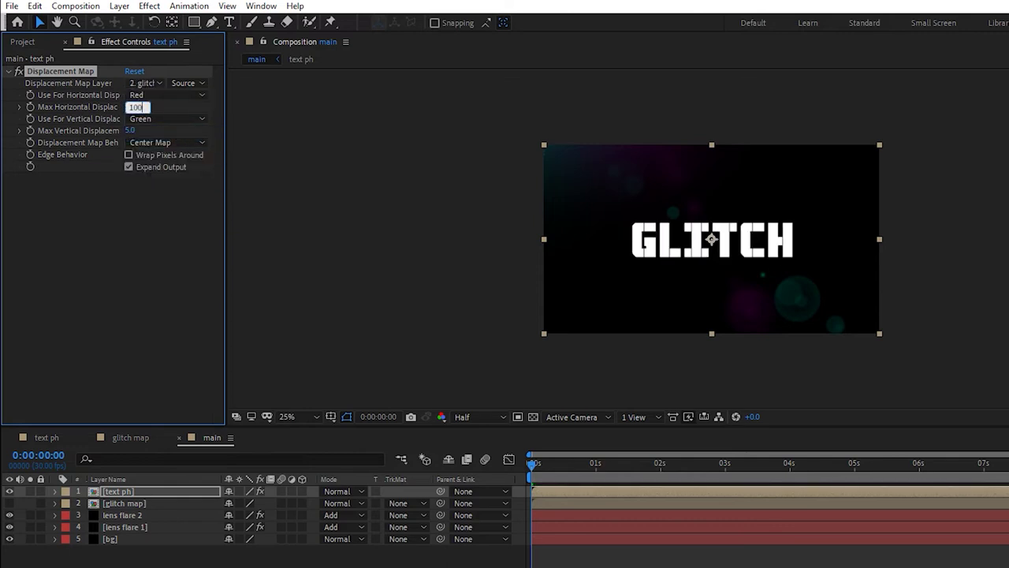
key("Return")
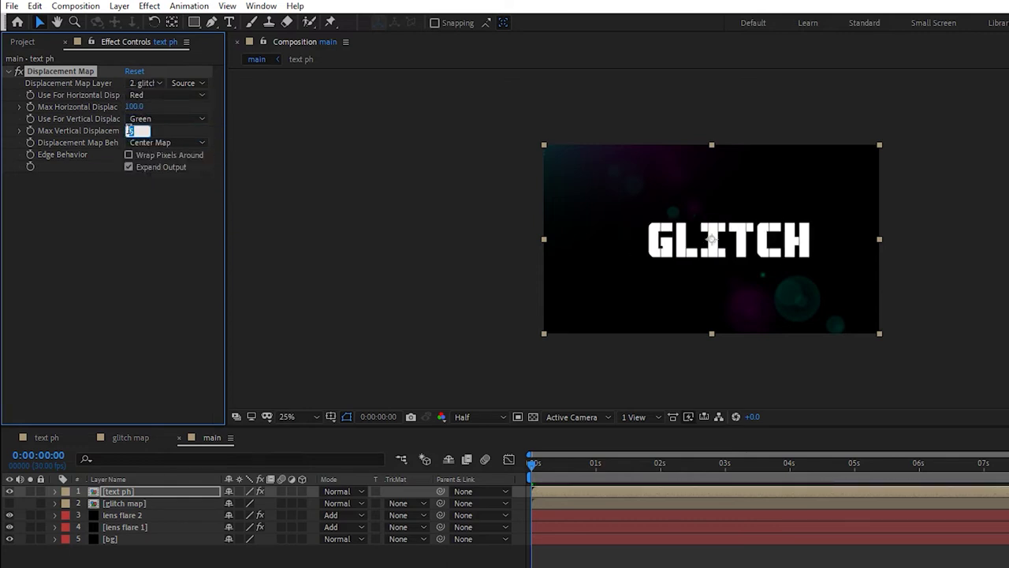
- Duplicate the Displacement Map effect and set the copy's Max Horizontal Displacement to -200
key("ctrl+d")
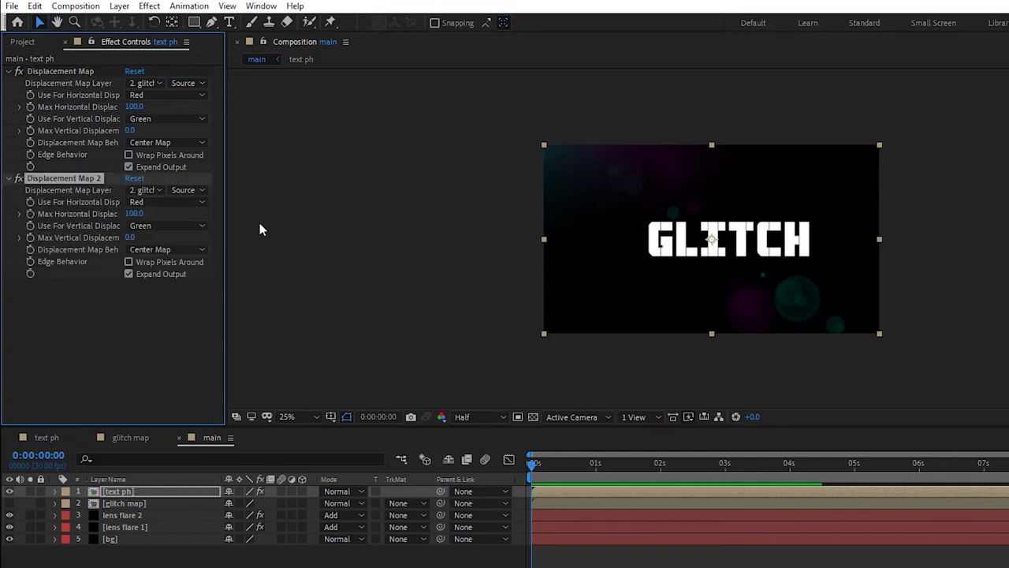
left_click(138, 214)
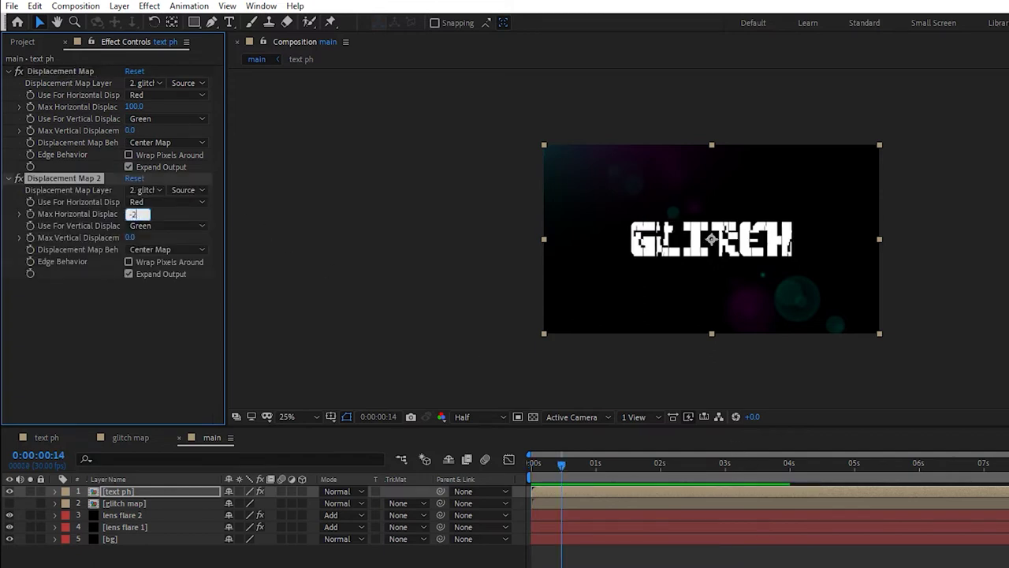
type("-200")
key("Return")
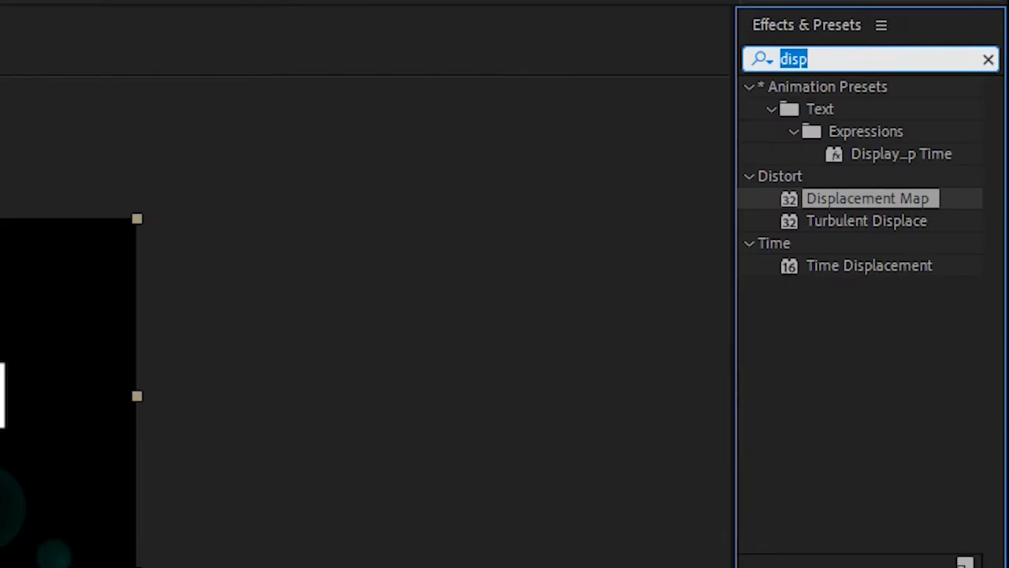
- Apply the Colorama effect to the text ph layer below the two Displacement Map effects
type("colo")
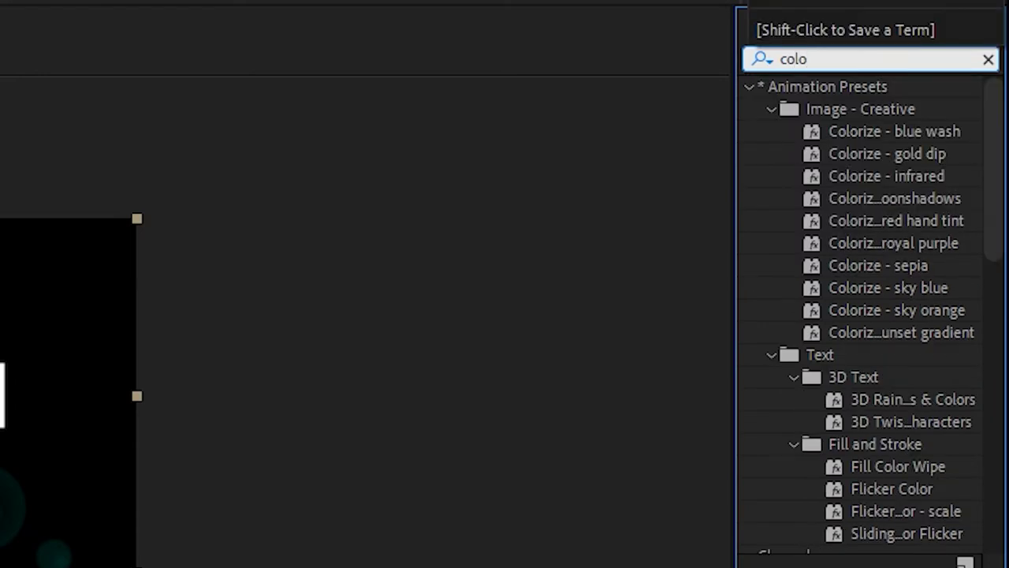
type("ra")
left_click_drag(838, 109, 93, 310)
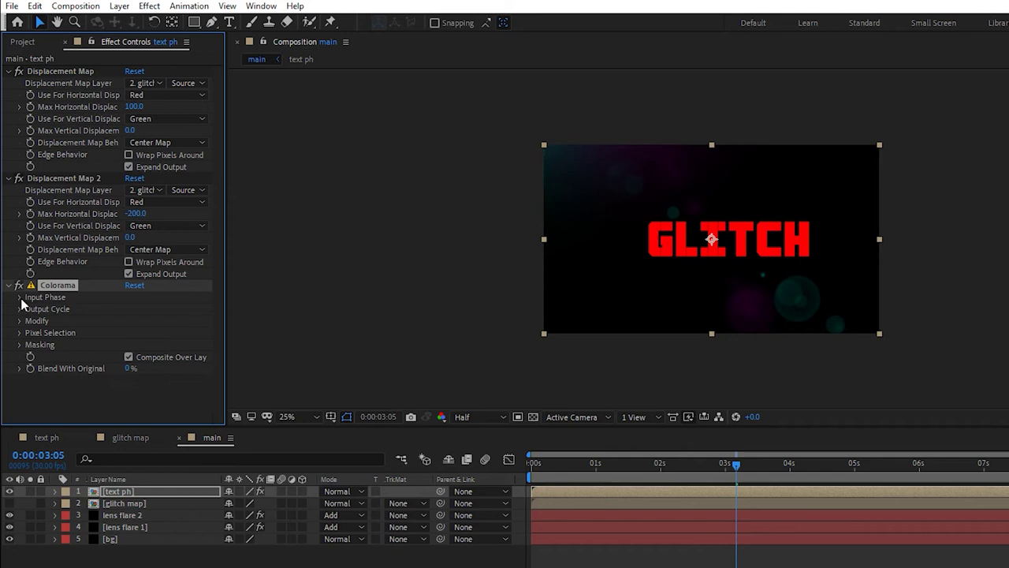
- Set the Add Phase layer in Colorama's Input Phase to glitch map
left_click(20, 297)
left_click(150, 327)
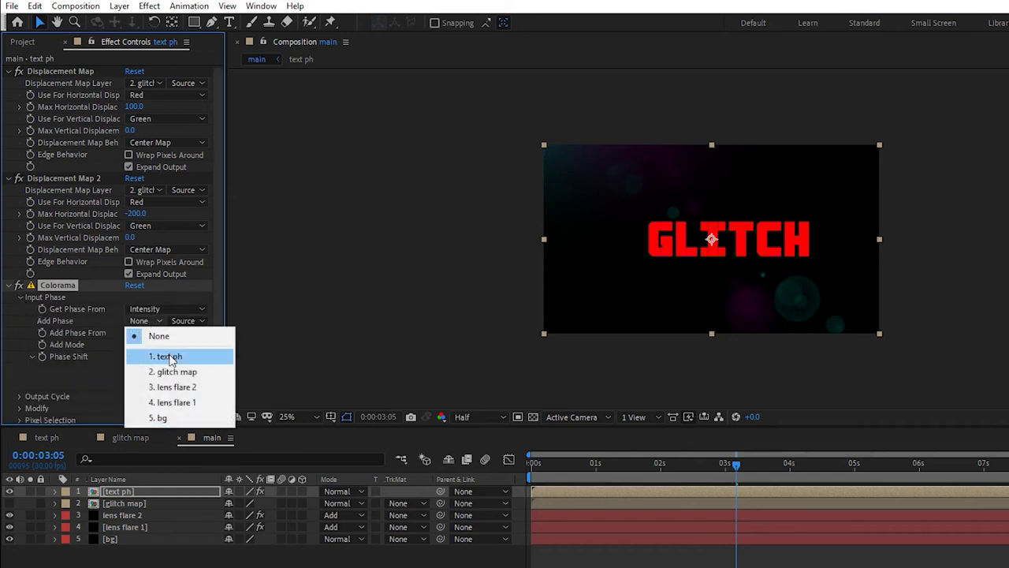
left_click(148, 369)
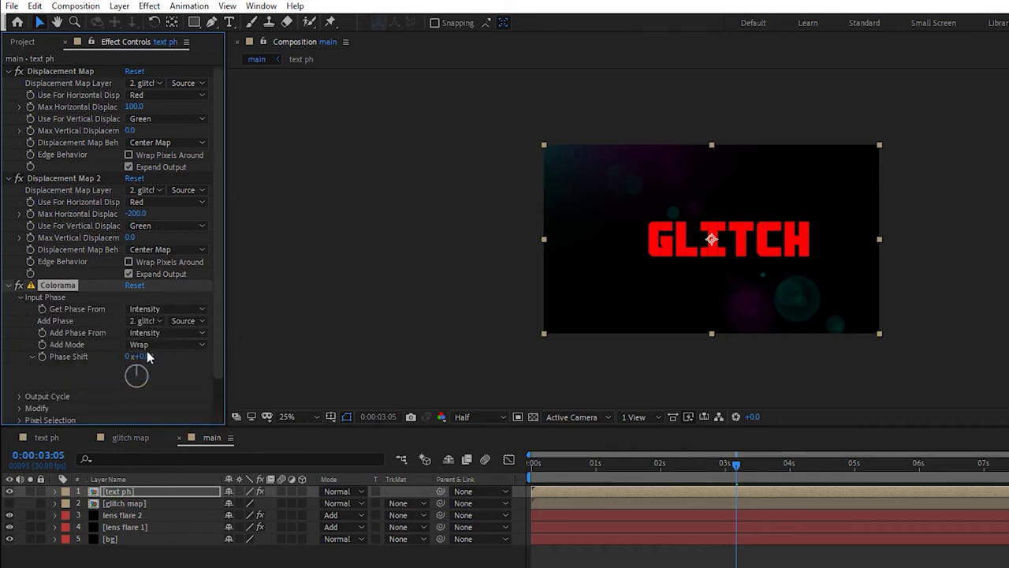
- Remove the yellow, green and blue colour markers from Colorama's Output Cycle wheel
left_click(19, 397)
scroll(22, 402, "down", 3)
left_click_drag(165, 289, 197, 280)
left_click_drag(167, 337, 213, 340)
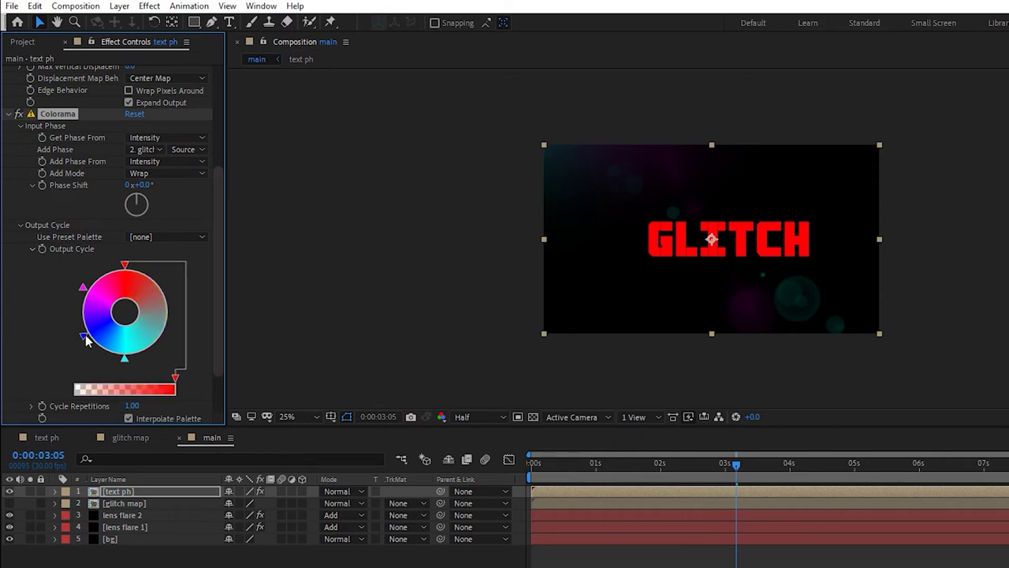
left_click_drag(85, 336, 55, 348)
- Change the red starting colour of Colorama's Output Cycle to white (RGB 255, 255, 255)
double_click(124, 270)
left_click(21, 190)
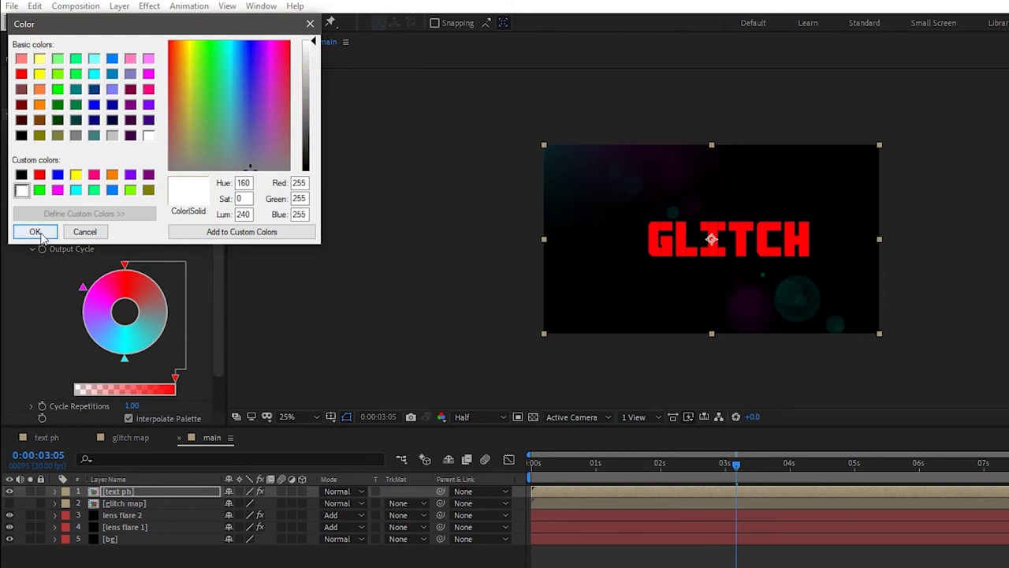
left_click(35, 232)
- Turn off Modify Alpha and Composite Over Layer in the Colorama effect
left_click(25, 207)
left_click(18, 306)
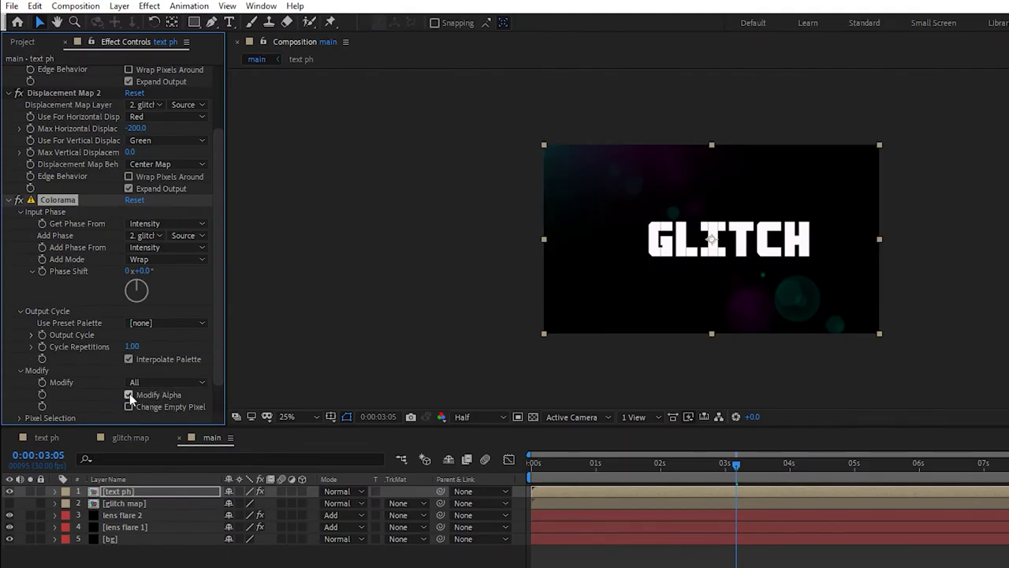
left_click(130, 395)
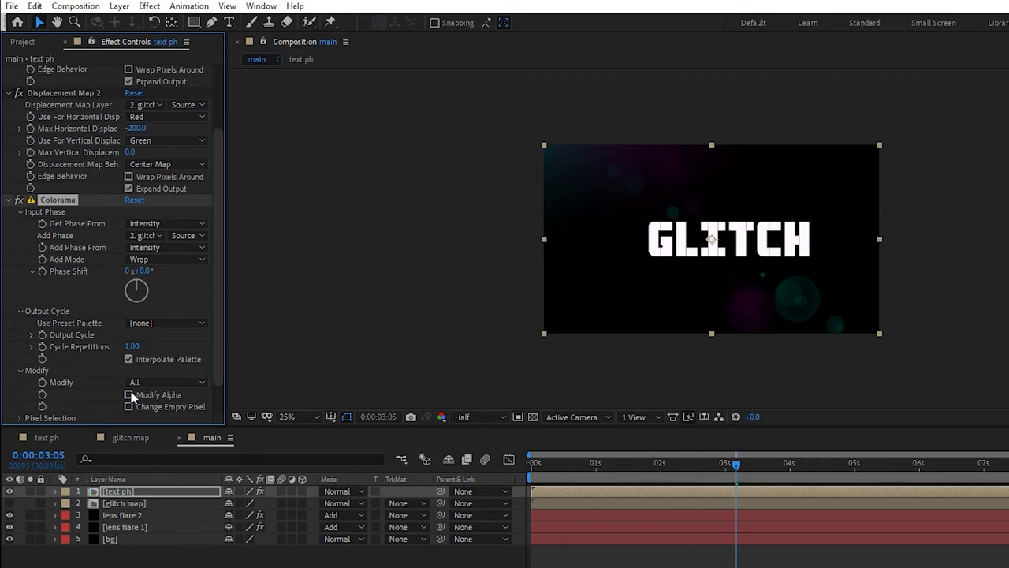
scroll(226, 324, "down", 1)
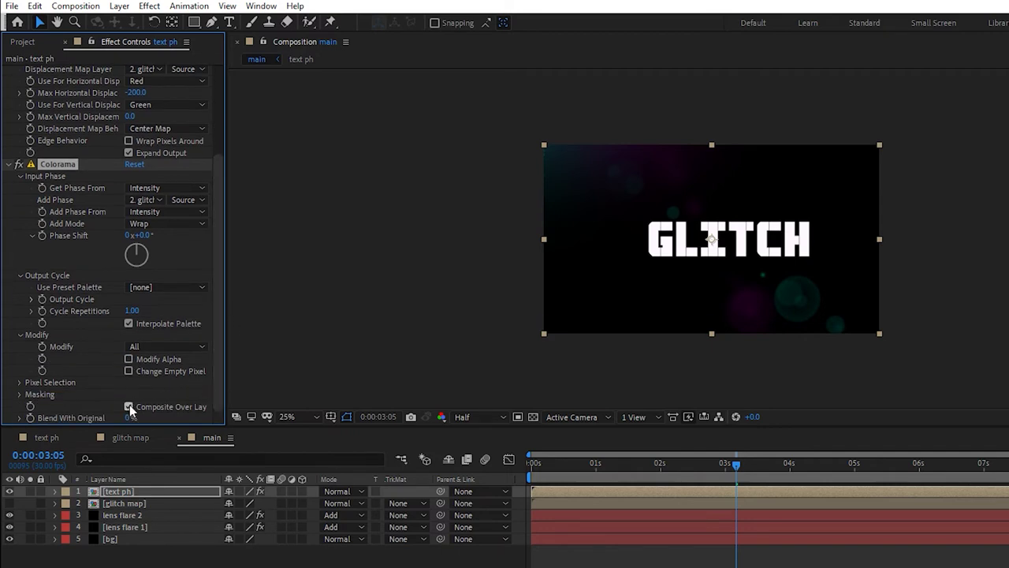
- Apply the Set Matte effect to the text ph layer, taking the matte from glitch map and using Luminance
left_click(896, 63)
type("set")
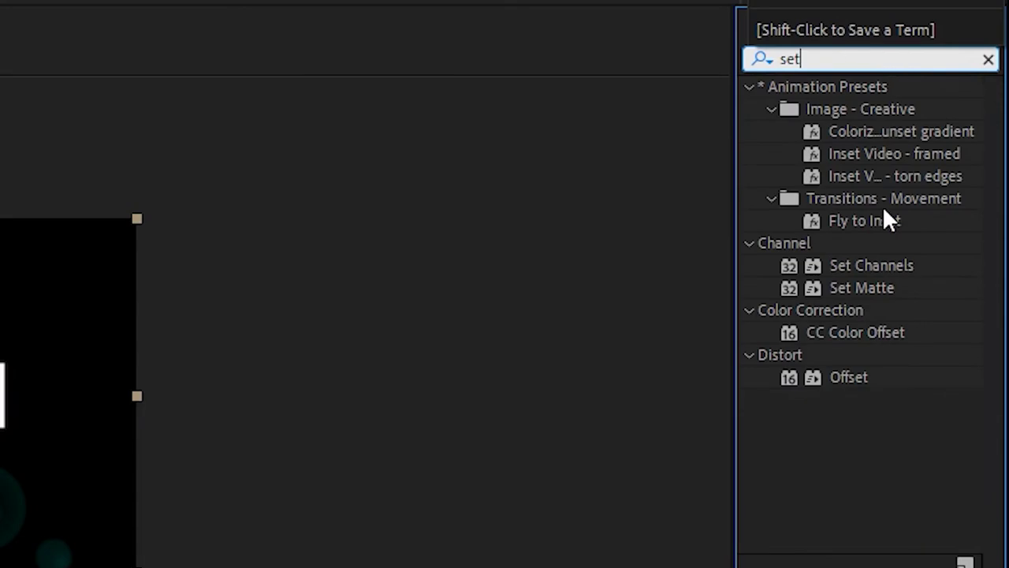
left_click_drag(885, 289, 106, 394)
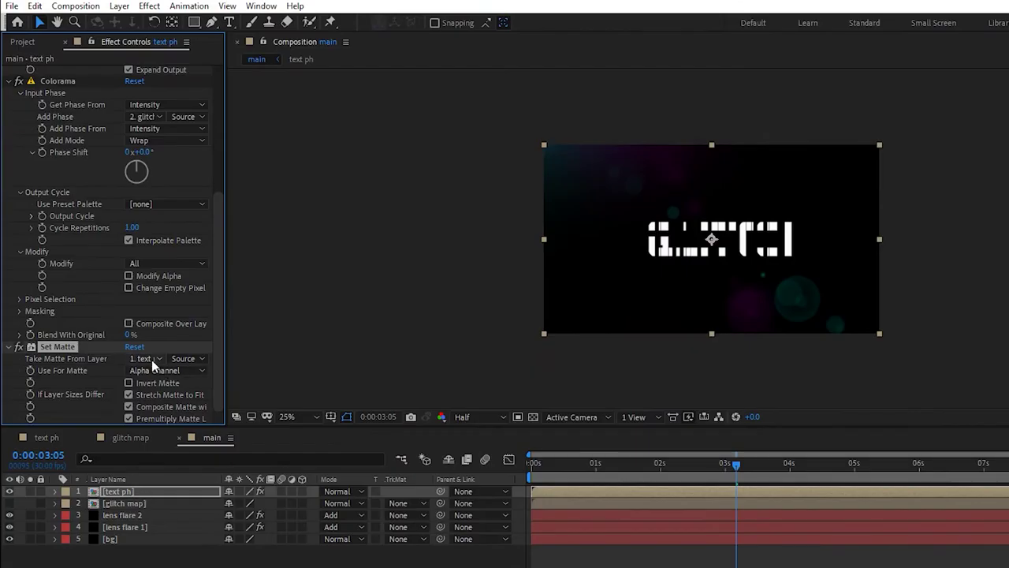
left_click(146, 358)
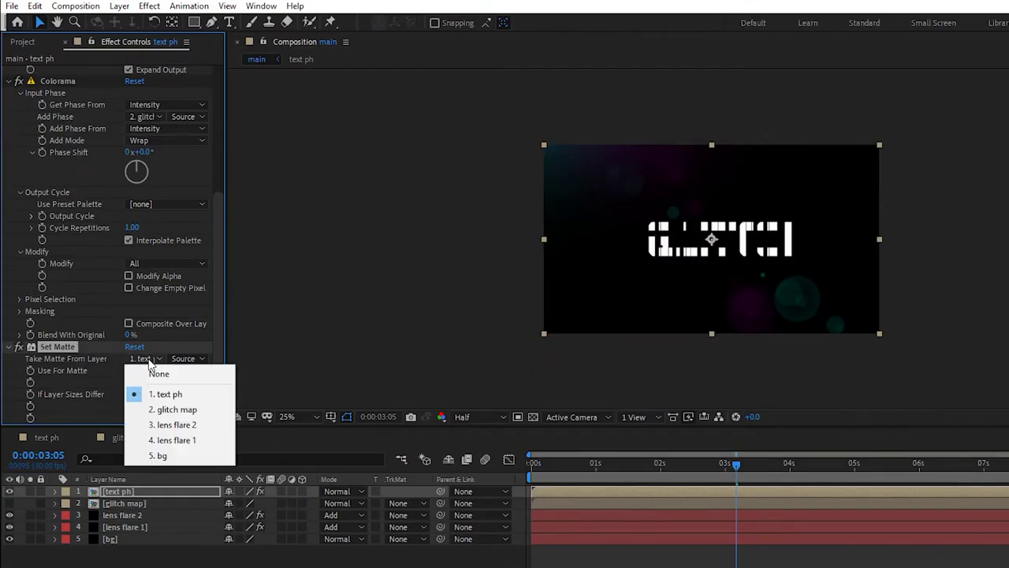
left_click(174, 409)
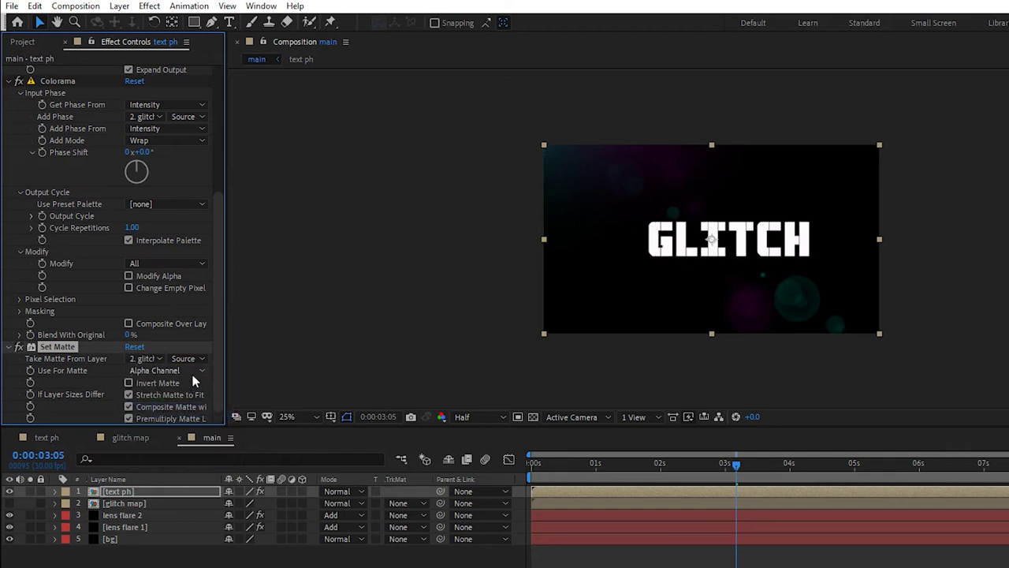
left_click(193, 375)
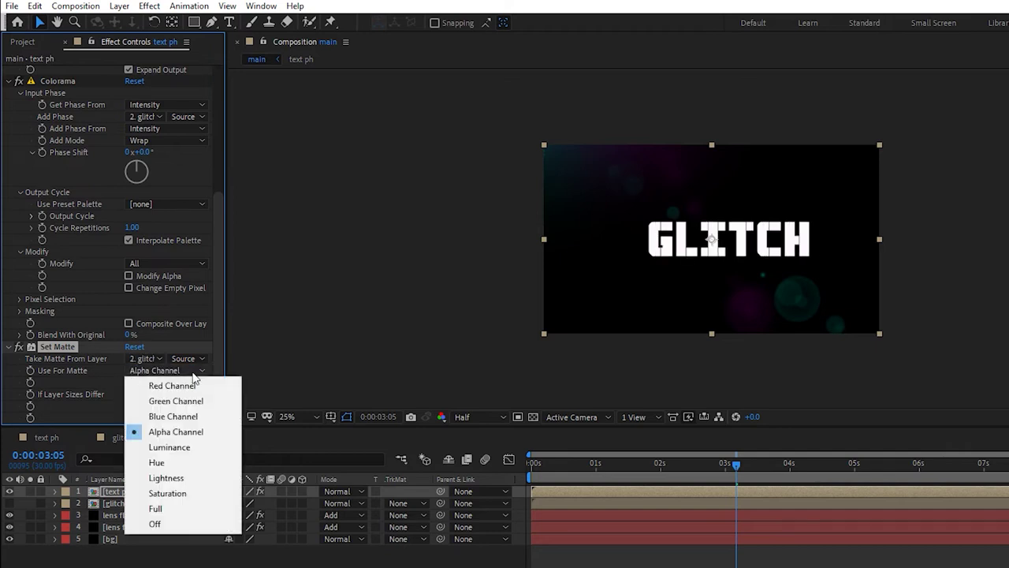
left_click(182, 448)
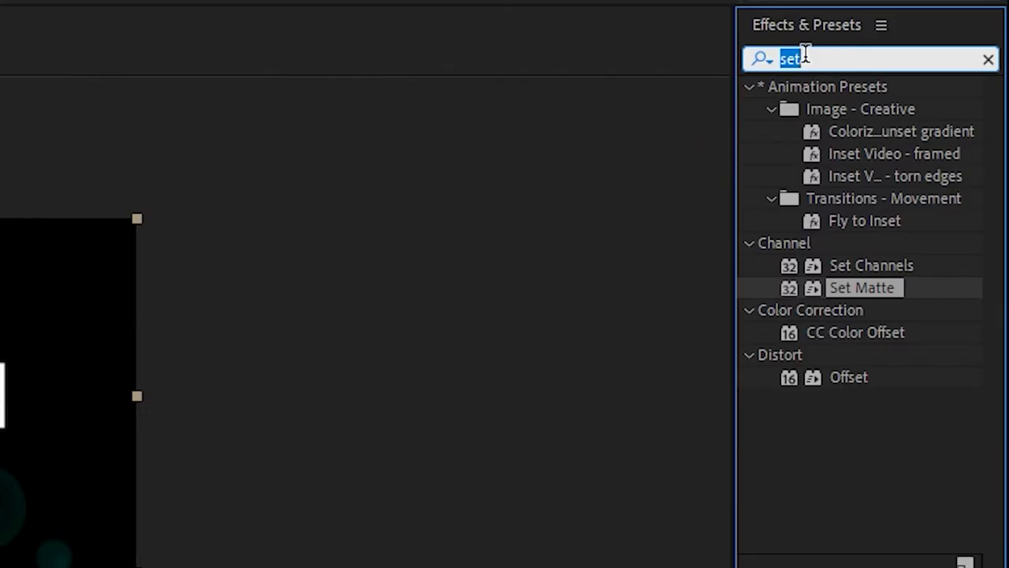
- Apply the Transform effect to the text ph layer and shift its Position to 873, 540
type("trans")
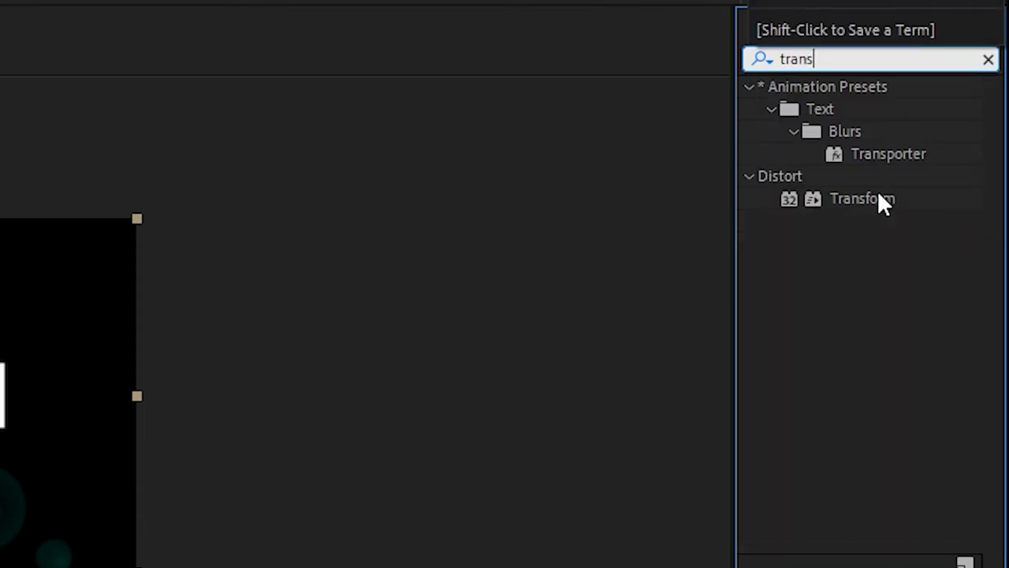
left_click_drag(877, 194, 150, 395)
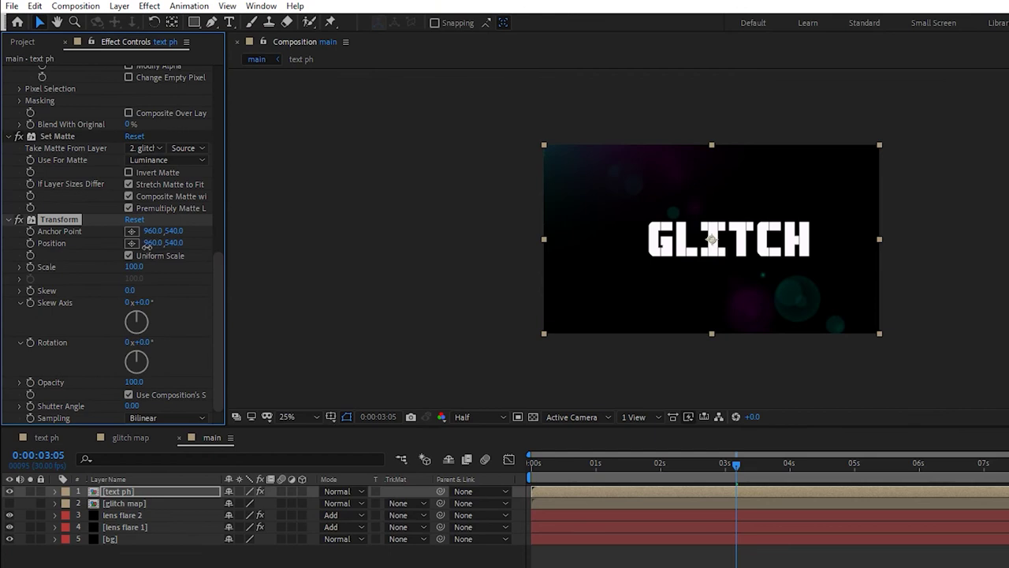
left_click_drag(147, 246, 89, 250)
- Add a new adjustment layer to the main composition and rename it glow
right_click(279, 459)
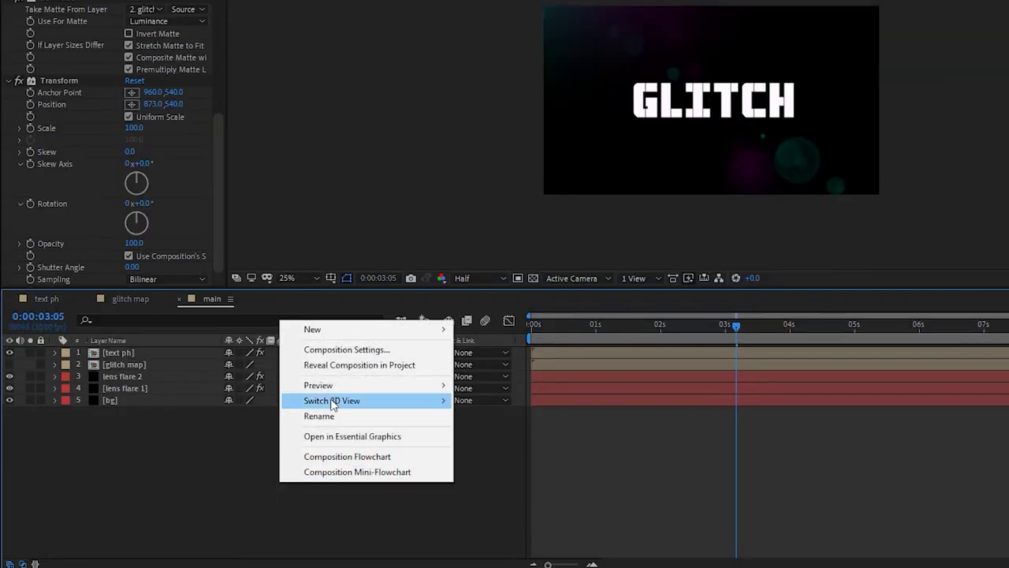
mouse_move(331, 474)
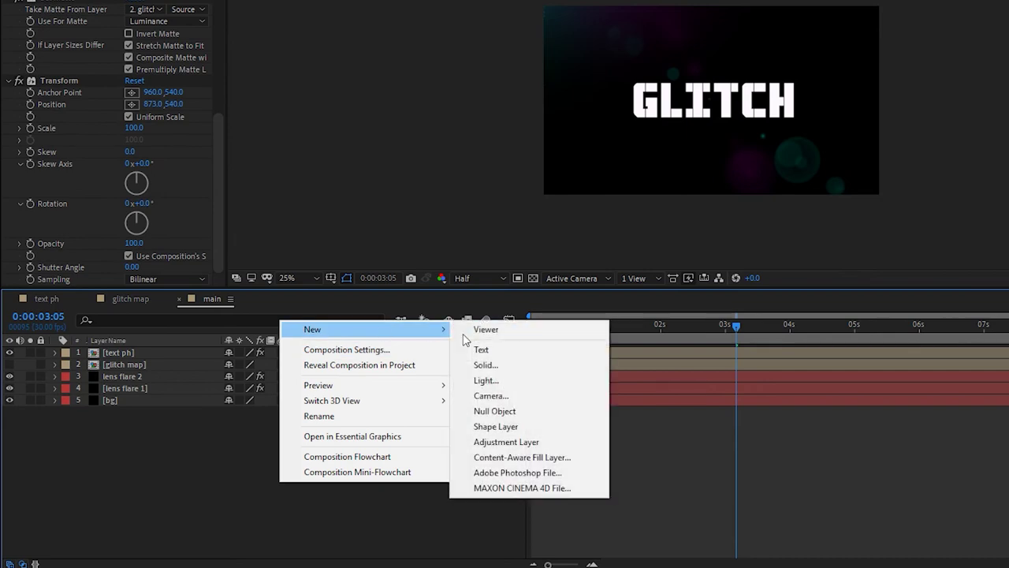
left_click(500, 440)
key("Return")
type("glow")
key("Return")
- Apply the Set Channels effect to the glow layer and set alpha to source 4's Saturation
left_click(867, 59)
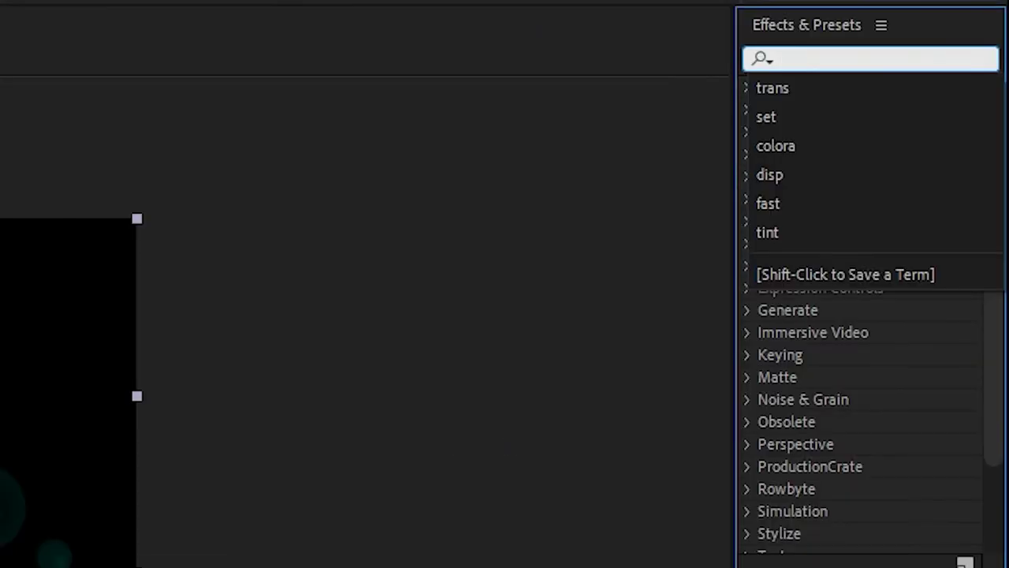
type("set")
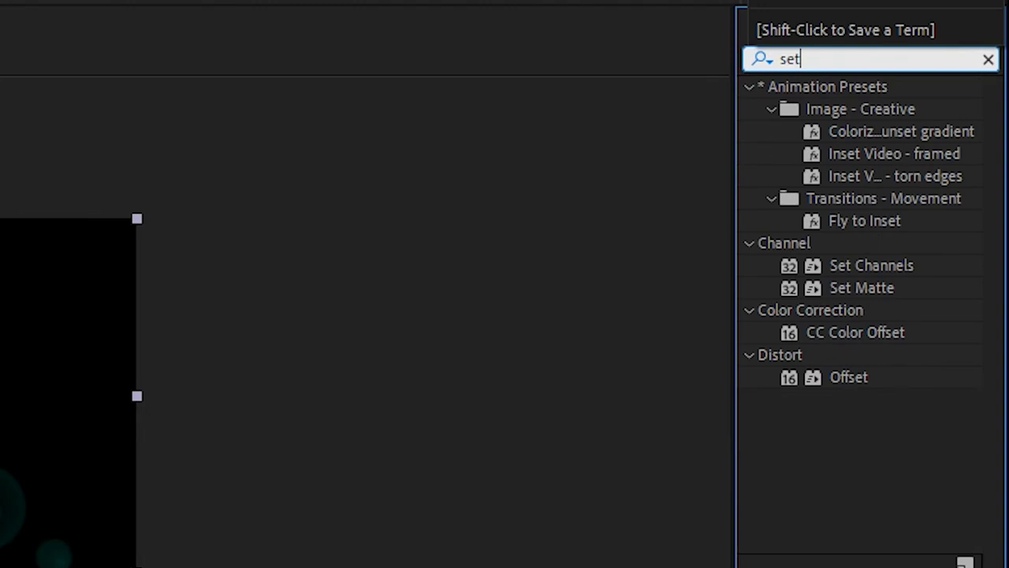
left_click_drag(859, 263, 101, 398)
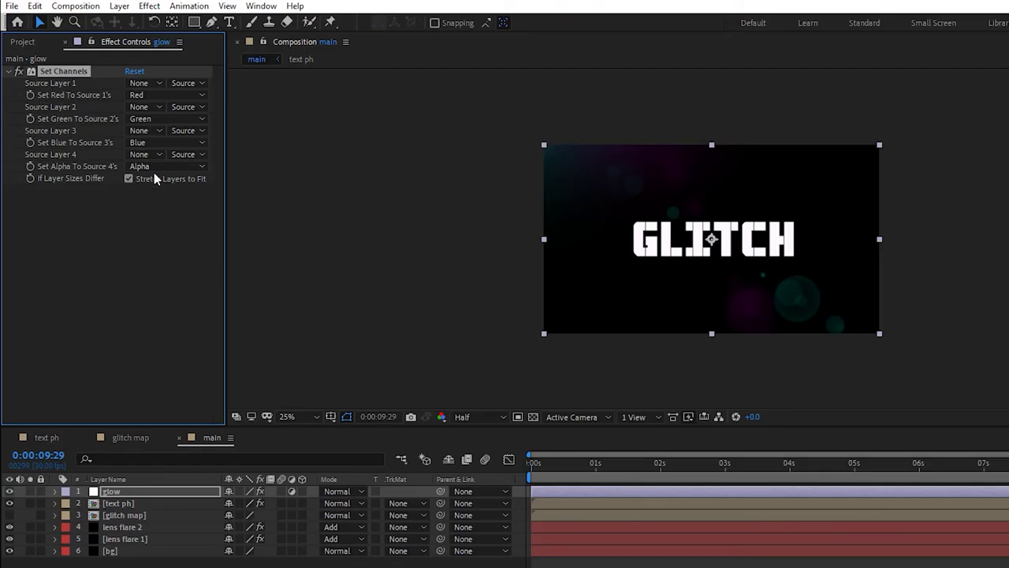
left_click(119, 142)
left_click(165, 289)
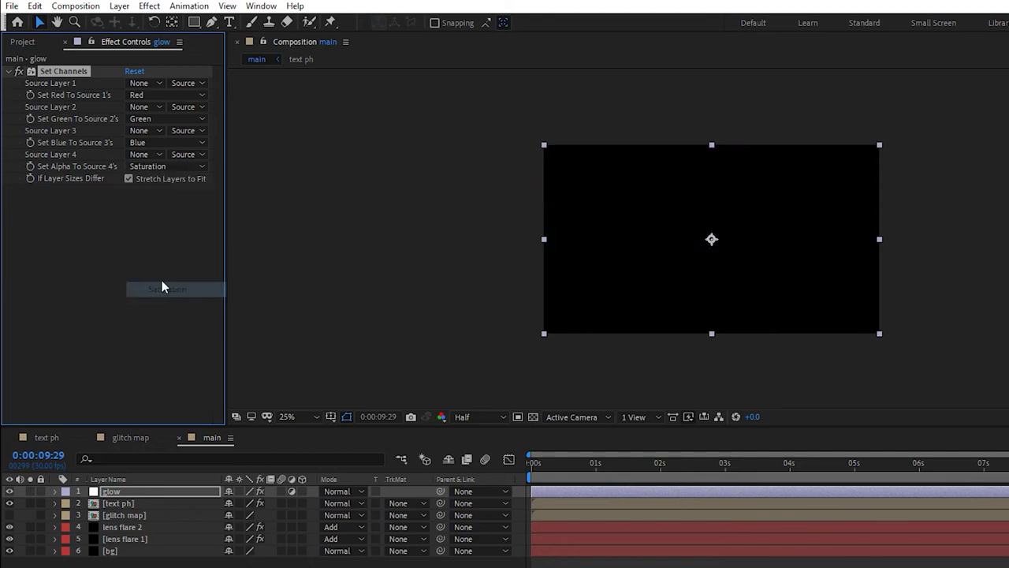
- Apply the Solid Composite effect to the glow layer and set its colour to black
left_click(872, 56)
type("solid")
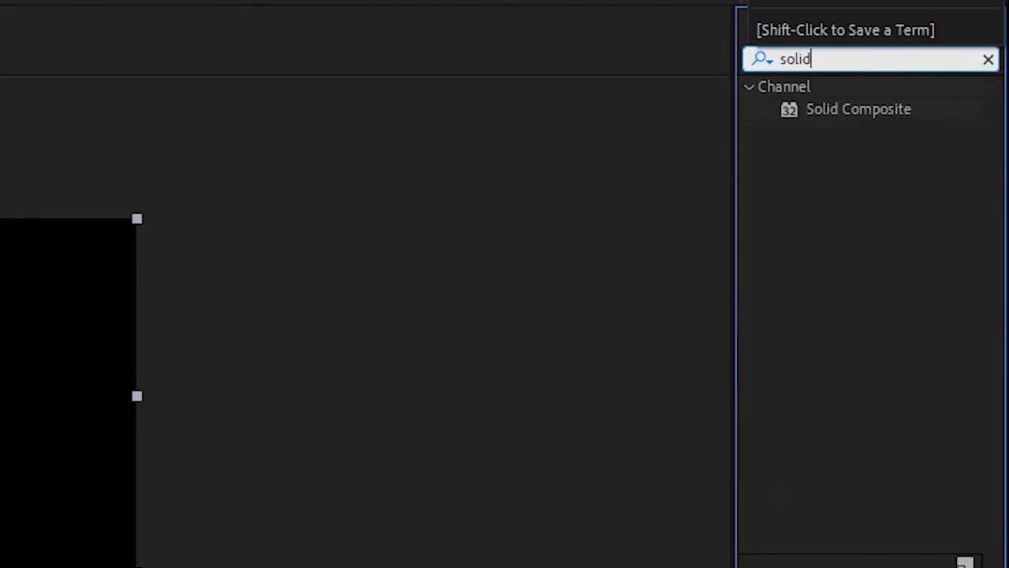
left_click_drag(846, 100, 25, 227)
left_click(131, 214)
left_click_drag(292, 331, 226, 423)
left_click(531, 248)
- Apply the Glow effect to the glow layer and set the layer's blending mode to Add
type("glow")
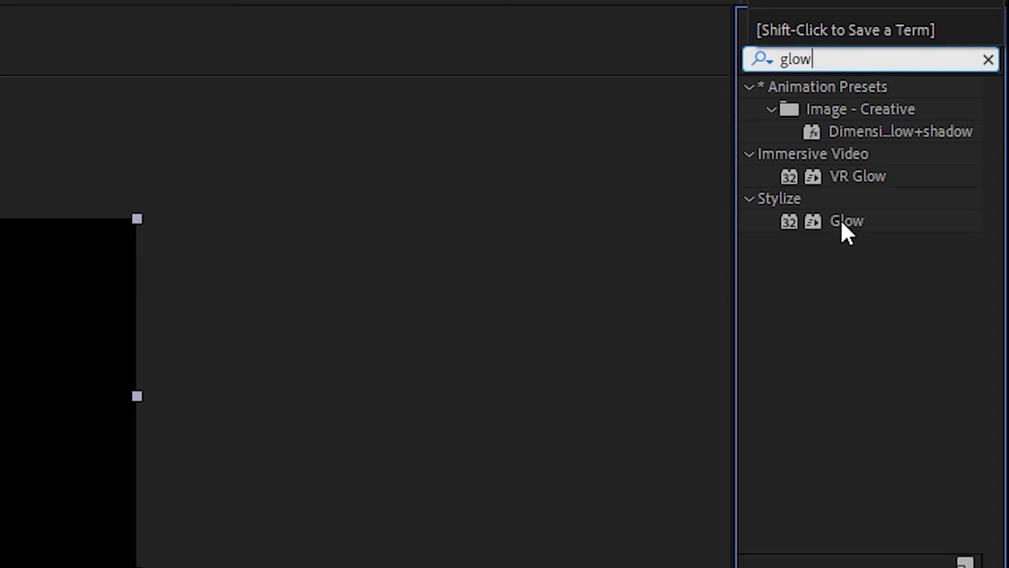
left_click_drag(850, 219, 79, 248)
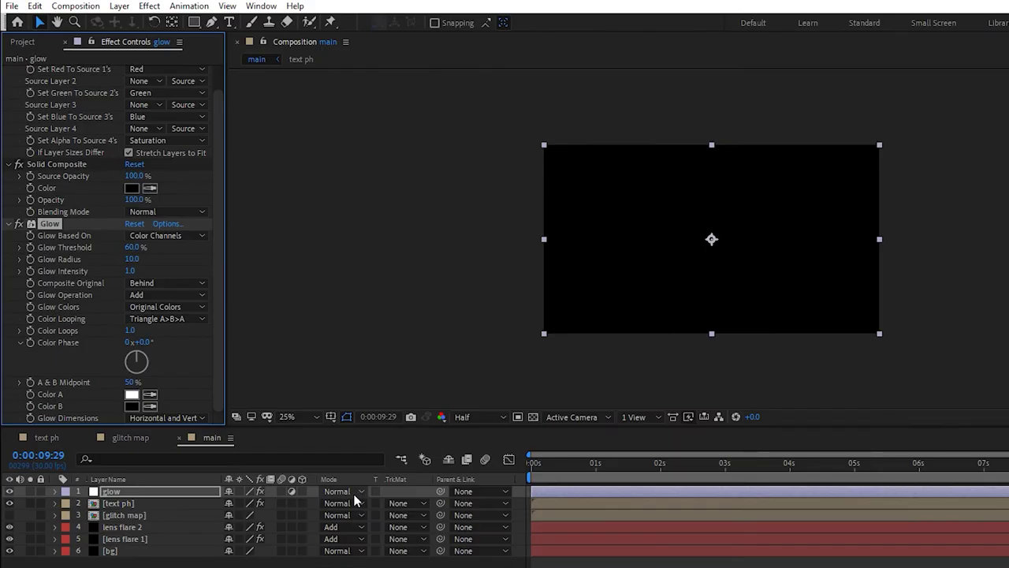
left_click(353, 492)
left_click(407, 246)
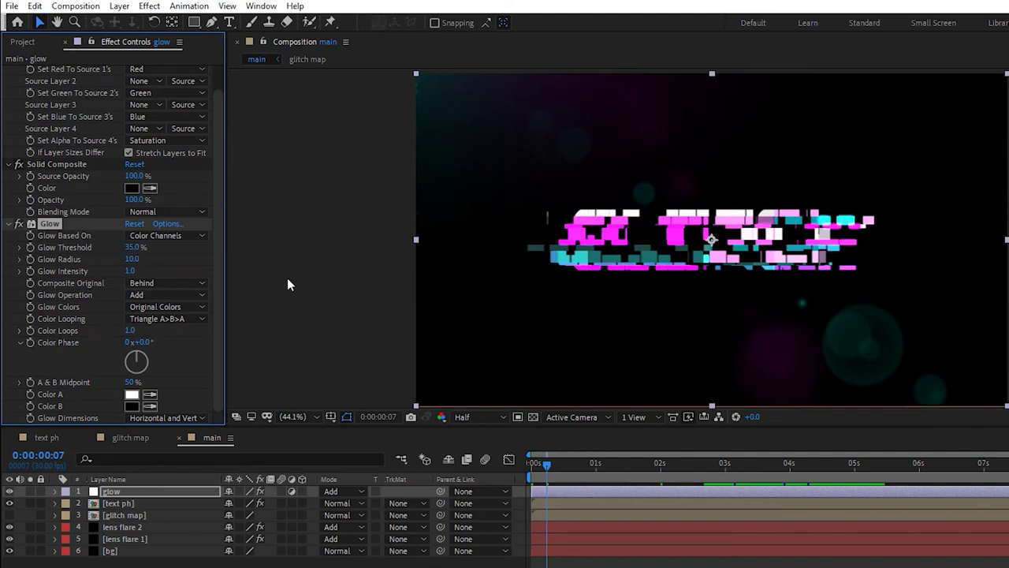
- Set the Glow effect to a Glow Threshold of 35%, Glow Radius of 35 and Glow Intensity of 0.5
left_click(132, 258)
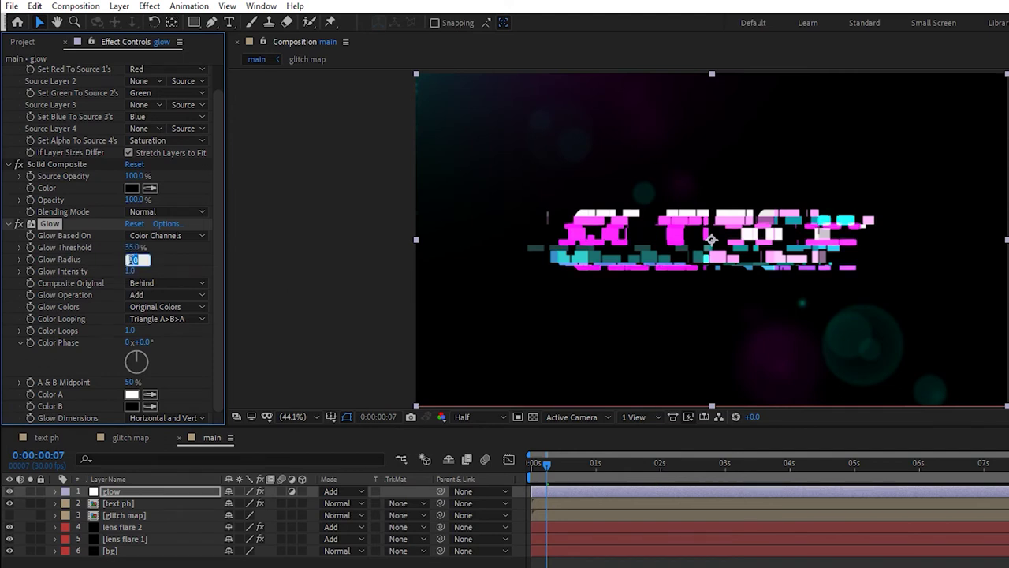
type("35")
key("Return")
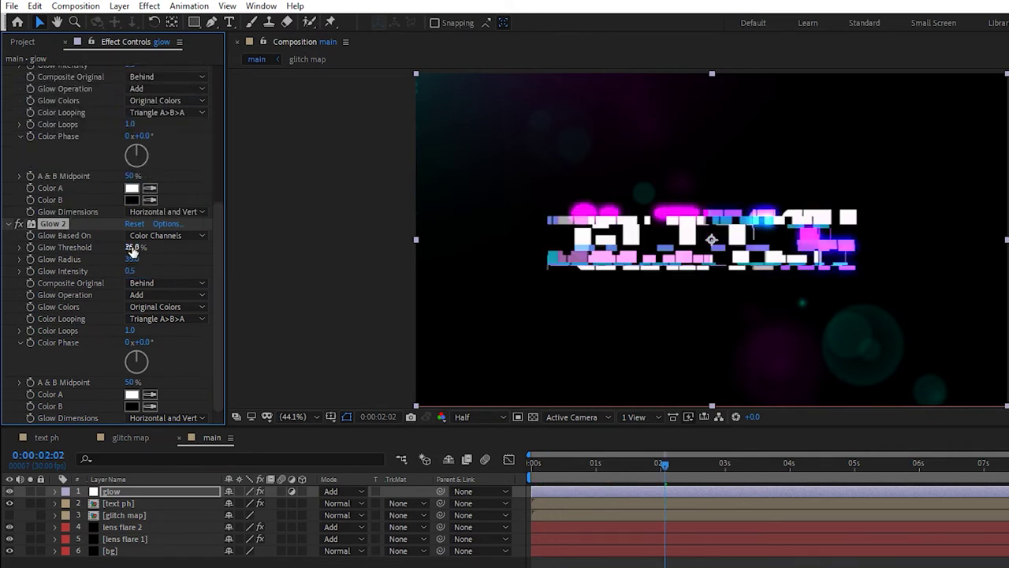
- Duplicate the Glow effect and set the copy's Glow Threshold to 65%, Glow Radius to 65 and Glow Intensity to 0.2
left_click(132, 248)
key("Tab")
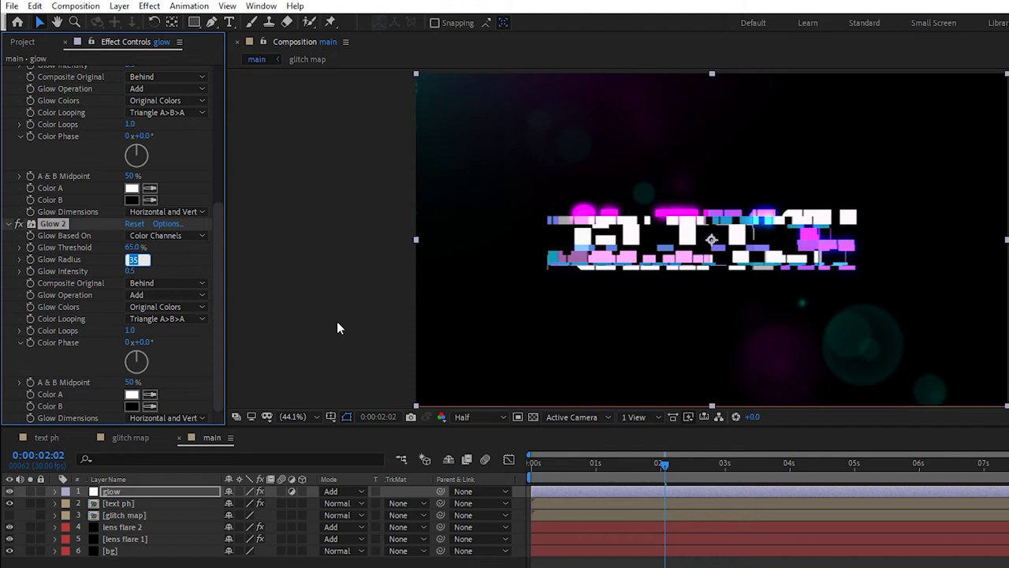
key("Return")
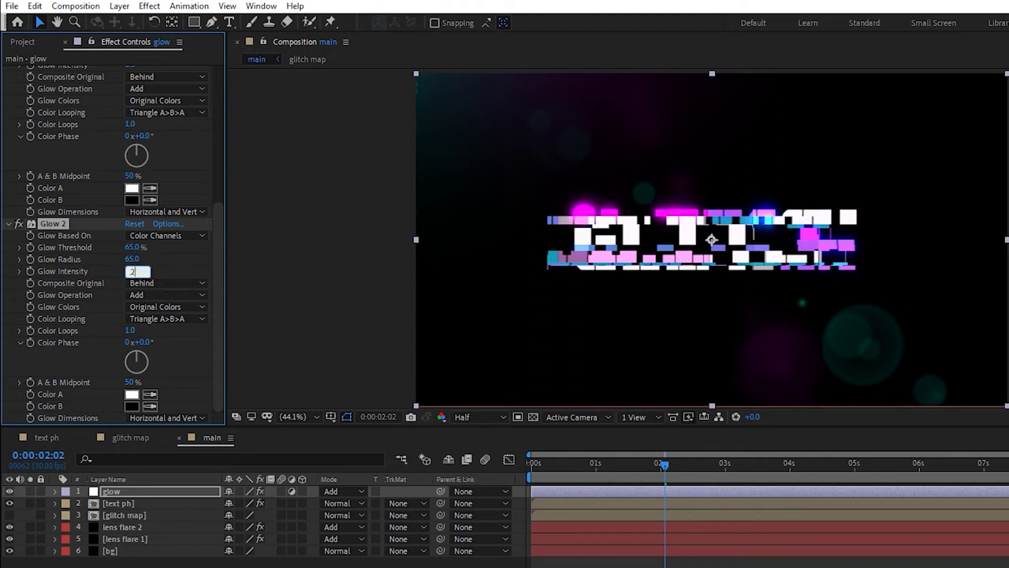
key("Return")
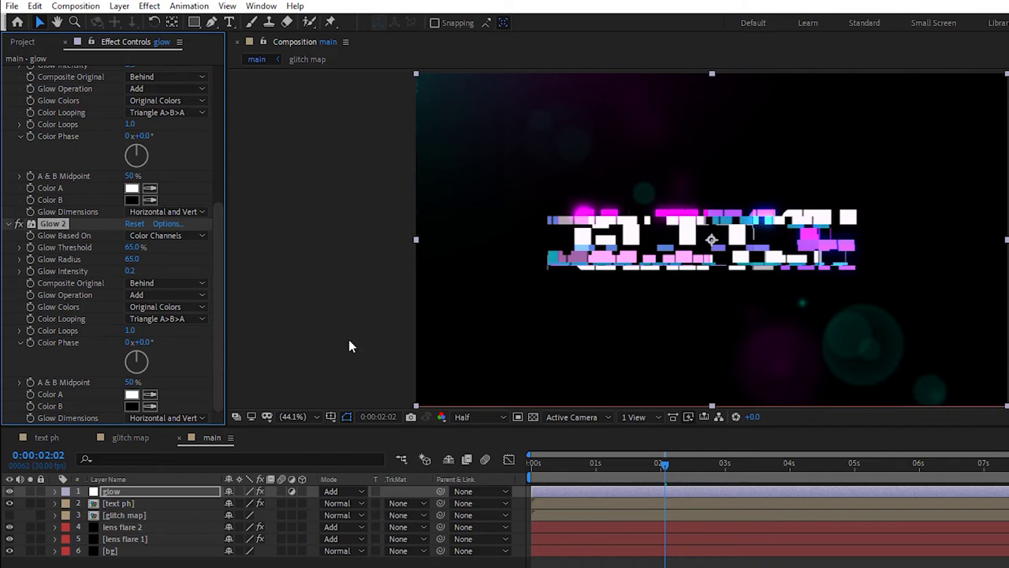
- Duplicate Glow 2 and set the new copy's Glow Threshold to 15%, Glow Radius to 500 and Glow Intensity to 0.5
key("ctrl+d")
left_click(134, 247)
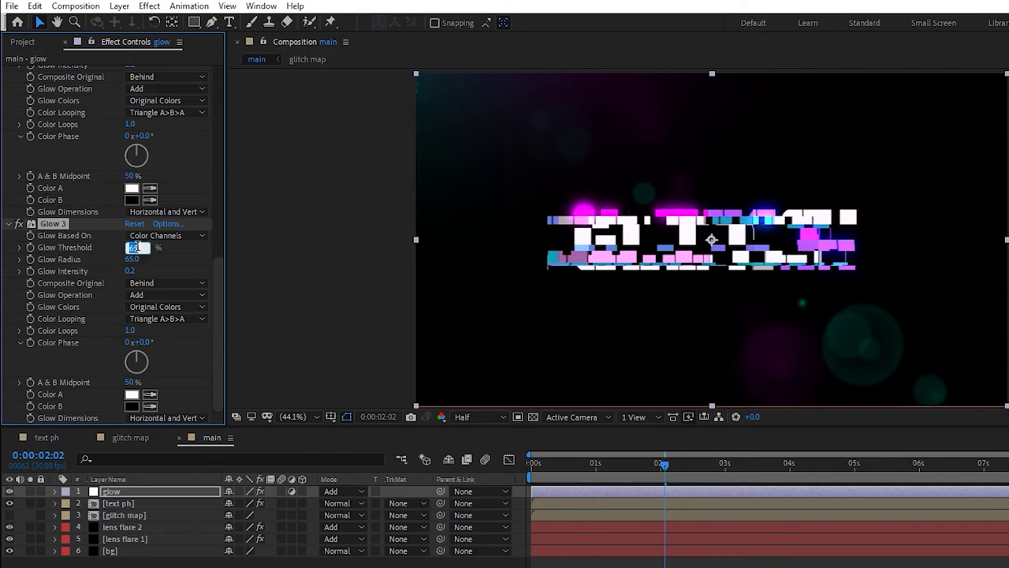
type("15")
key("Tab")
type("500")
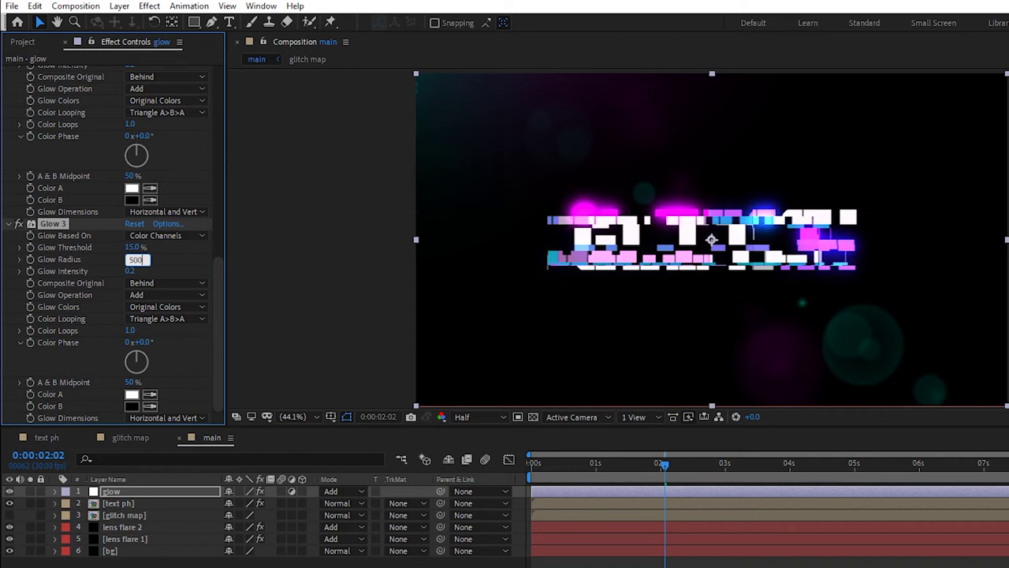
key("Tab")
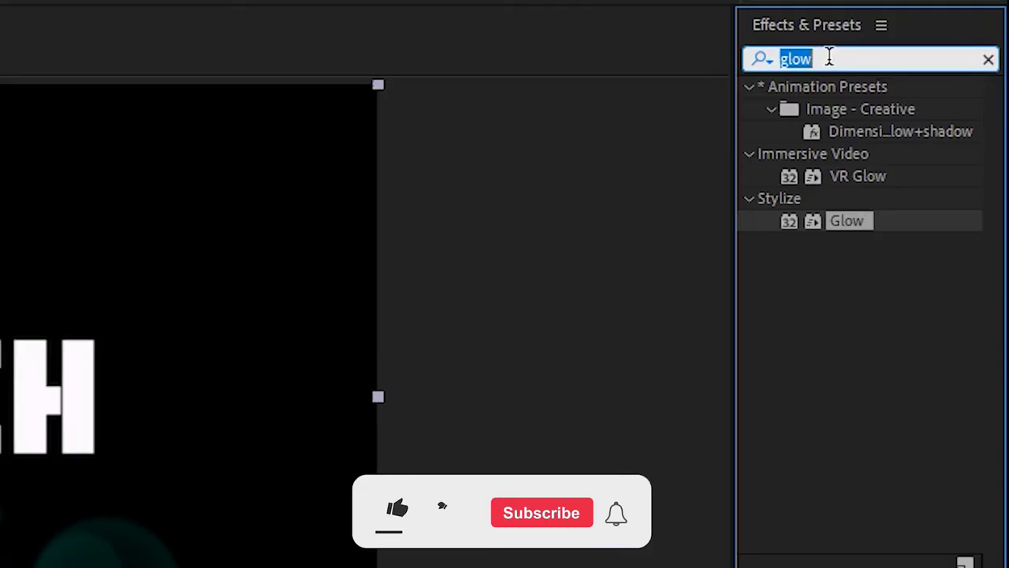
- Apply the Hue/Saturation effect to the glow layer and adjust its settings
type("hue")
left_click_drag(857, 197, 119, 303)
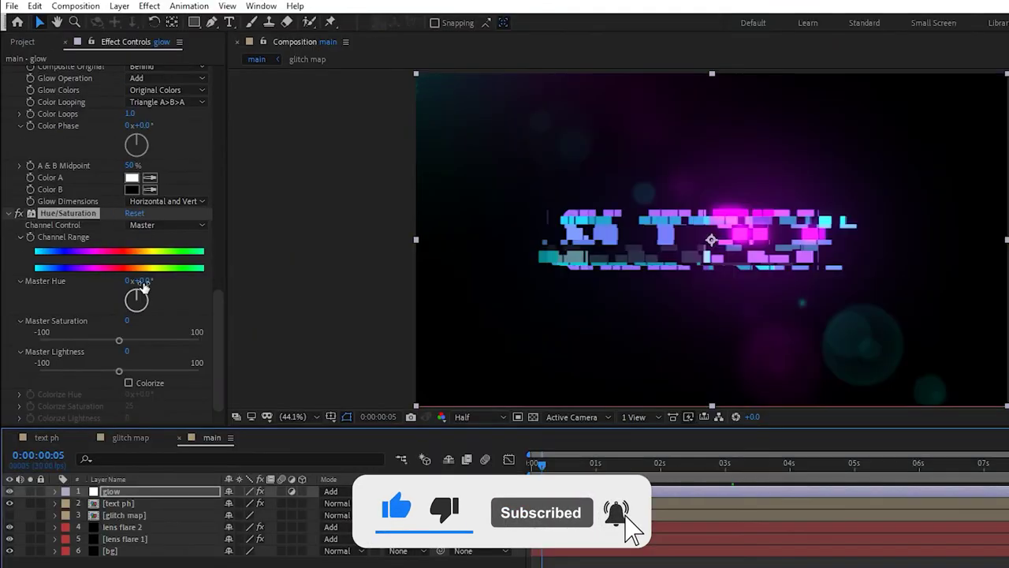
left_click_drag(143, 288, 158, 316)
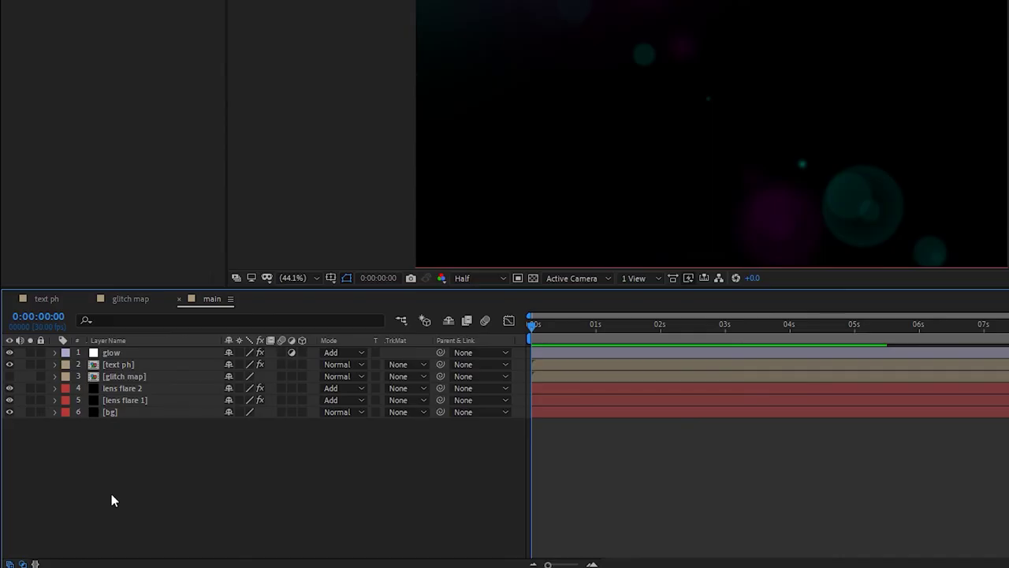
- Create a solid layer named 4 color above the glow layer and set its blending mode to Add
right_click(121, 502)
mouse_move(207, 340)
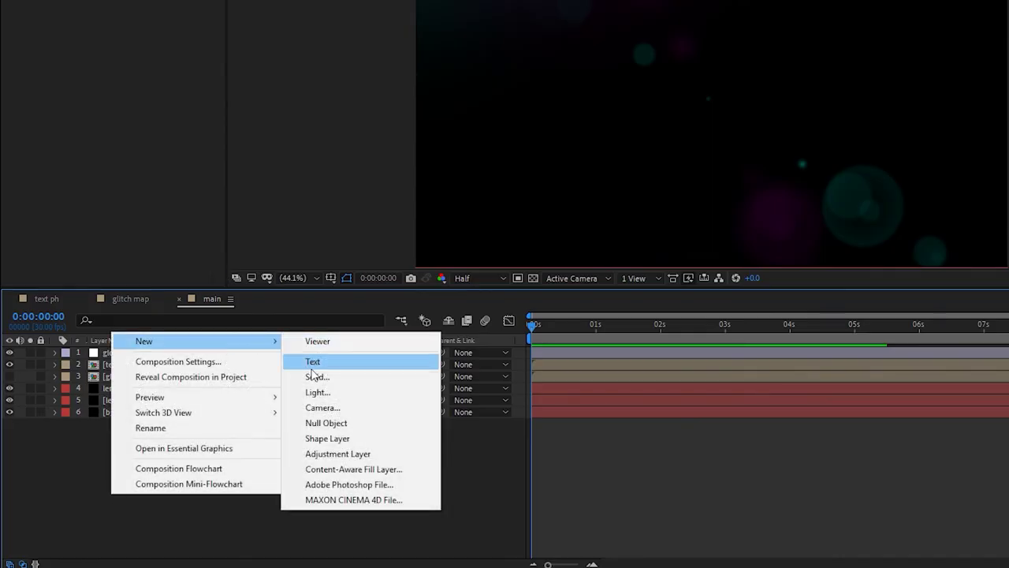
left_click(303, 376)
type("4 color")
left_click(833, 478)
left_click(354, 359)
left_click(387, 103)
- Apply the 4-Color Gradient effect to the 4 color layer
left_click(817, 52)
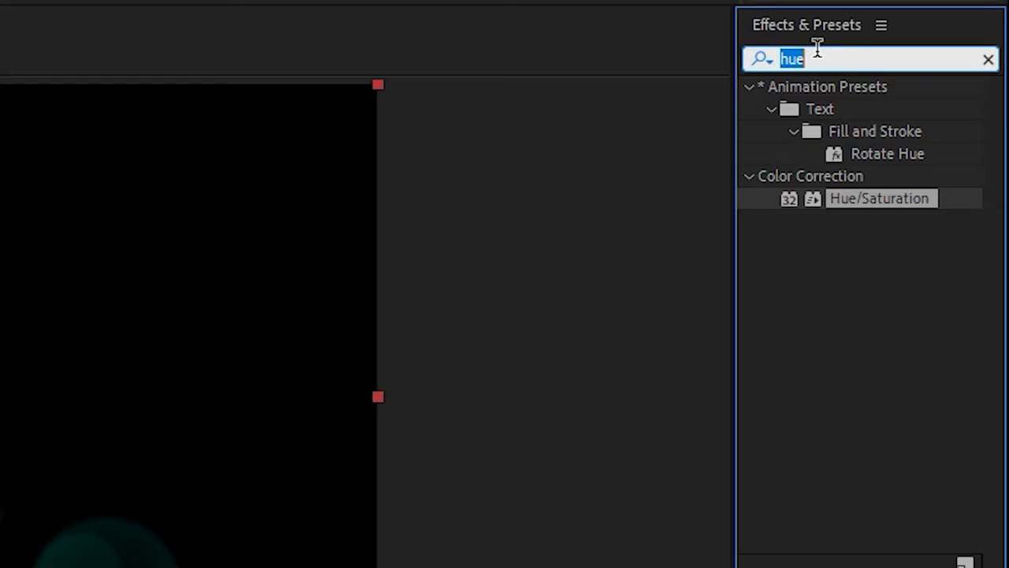
type("4")
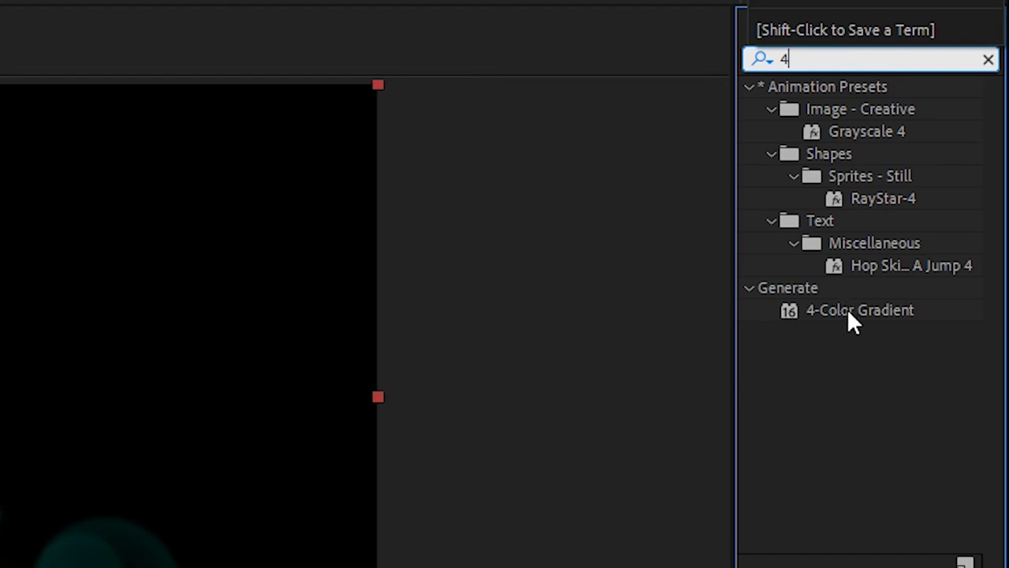
left_click_drag(850, 311, 126, 396)
- Place the four gradient points outside the frame's corners, at about (-616, -248), (2196, -224), (-656, 1316) and (2352, 1396)
left_click(98, 86)
left_click(327, 93)
left_click(98, 105)
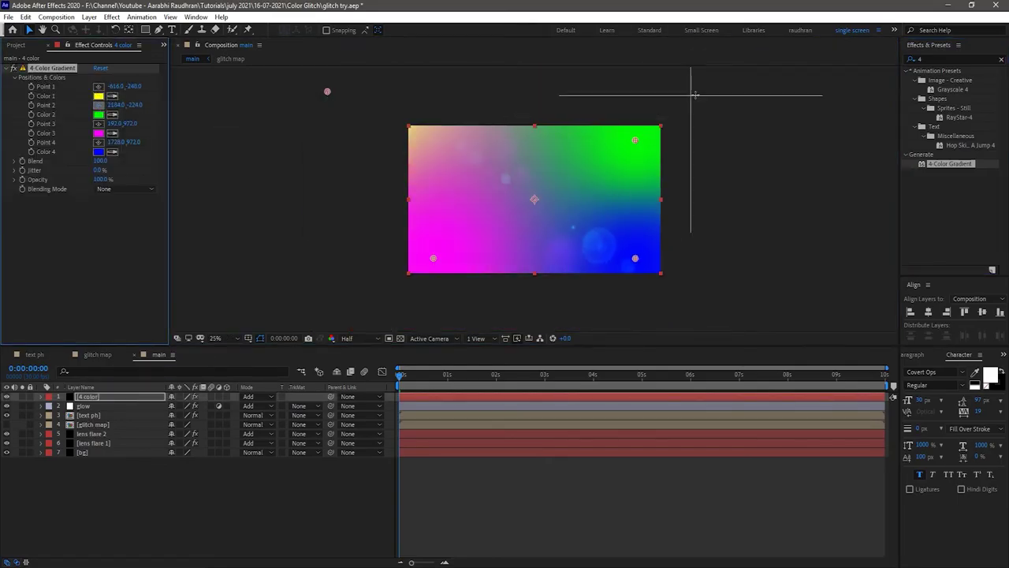
left_click(696, 94)
left_click(98, 124)
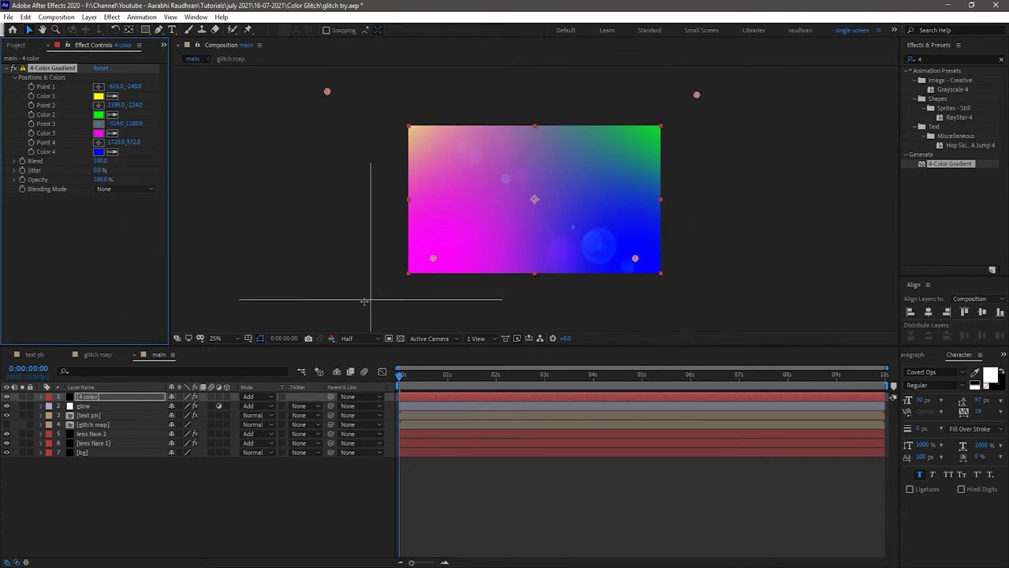
left_click(321, 305)
left_click(98, 142)
left_click(716, 316)
- Set the 4 color layer's opacity to 10%
key("t")
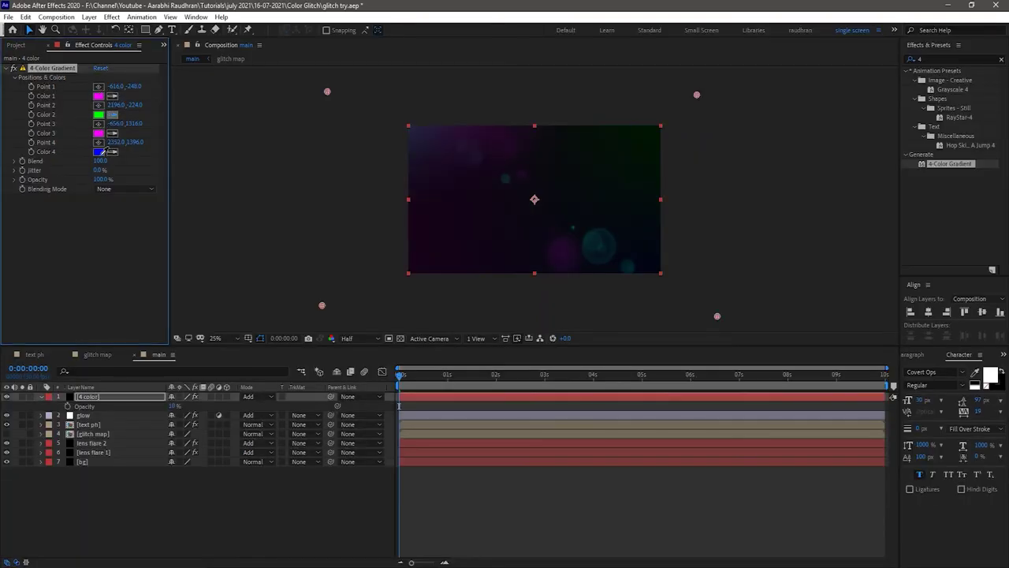
left_click(103, 152)
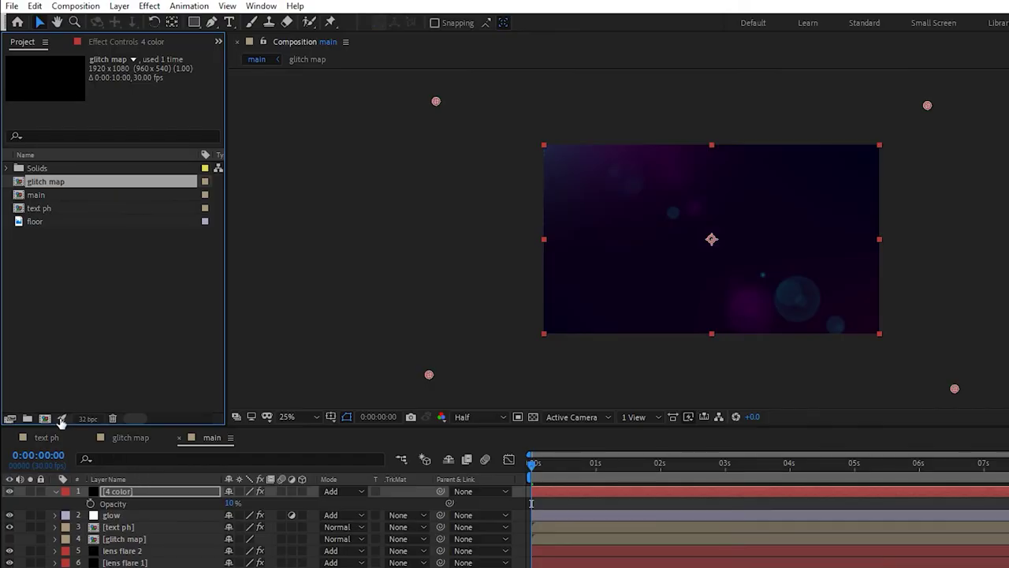
- Create a 1920 by 1080, 30 fps, 10-second composition named reflection and add the floor image to it
left_click(32, 340)
type("reflection")
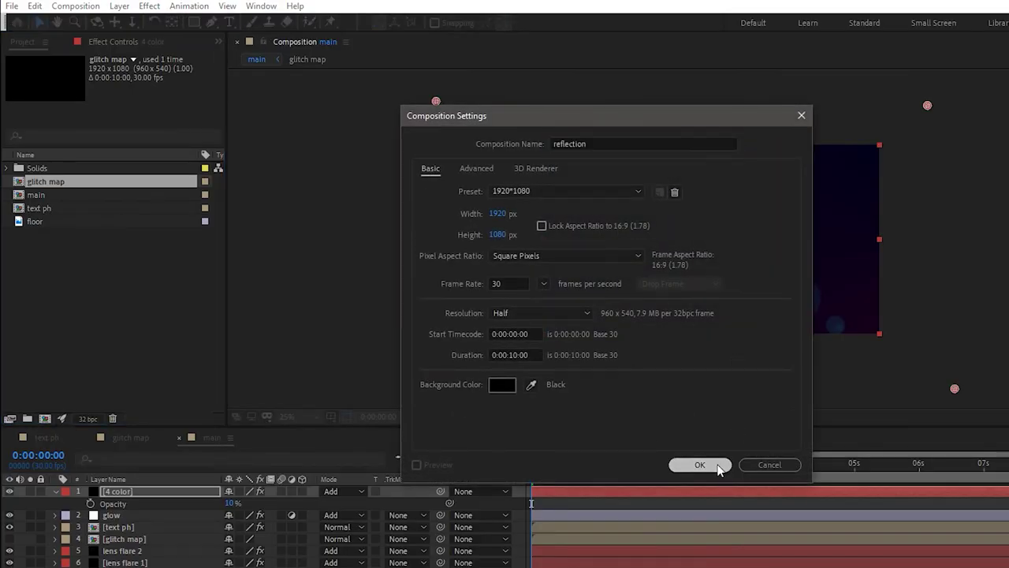
left_click(699, 464)
left_click(35, 234)
left_click_drag(35, 234, 163, 503)
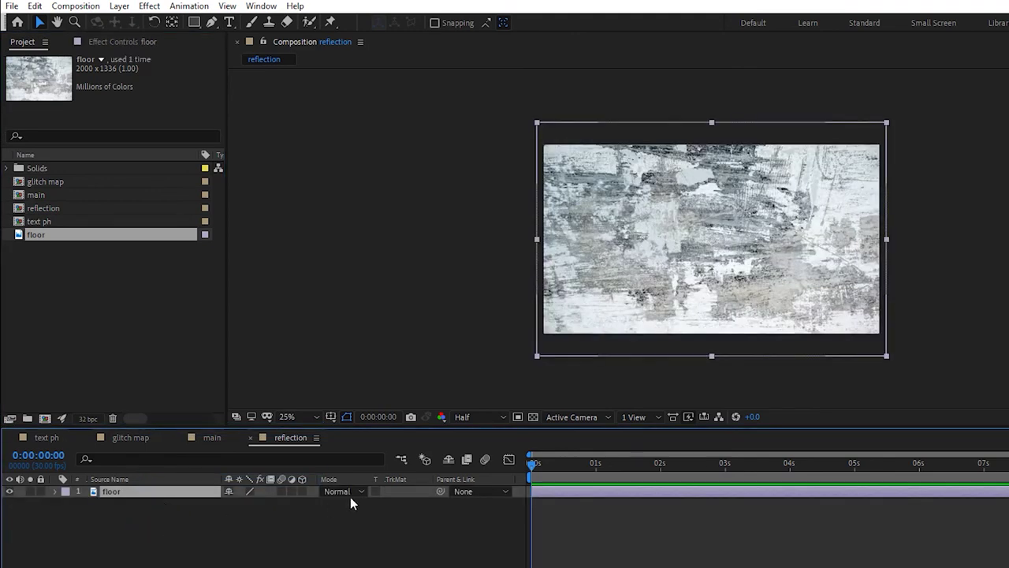
- Make the floor layer 3D, tilt it back about its X axis and lower it to about (960, 667, 0)
left_click(302, 491)
key("r")
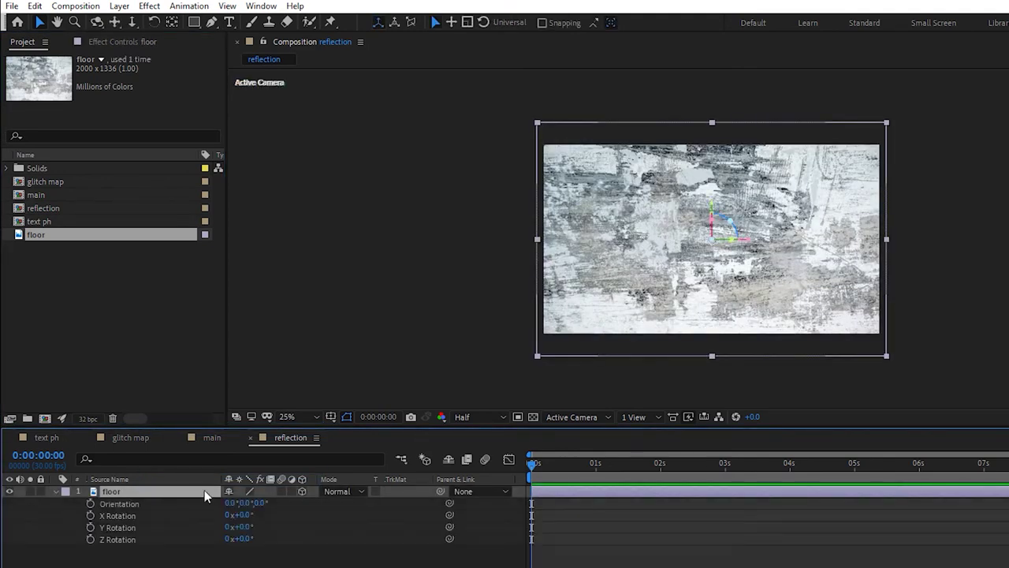
left_click_drag(239, 514, 345, 497)
key("p")
- Apply the Curves effect to the floor layer and pull the RGB curve down to darken the image
left_click(905, 55)
type("c")
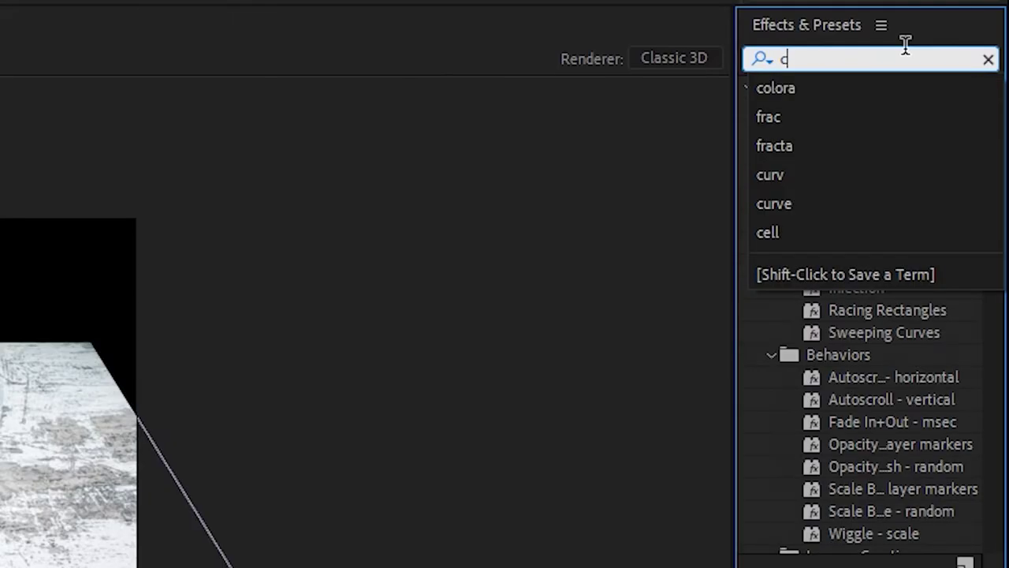
type("ur")
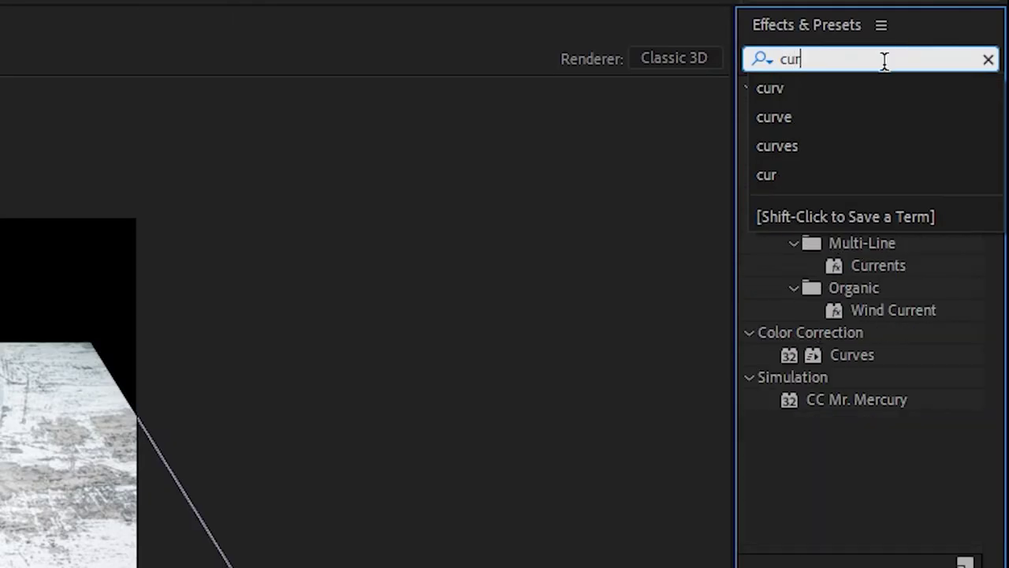
left_click_drag(854, 356, 114, 396)
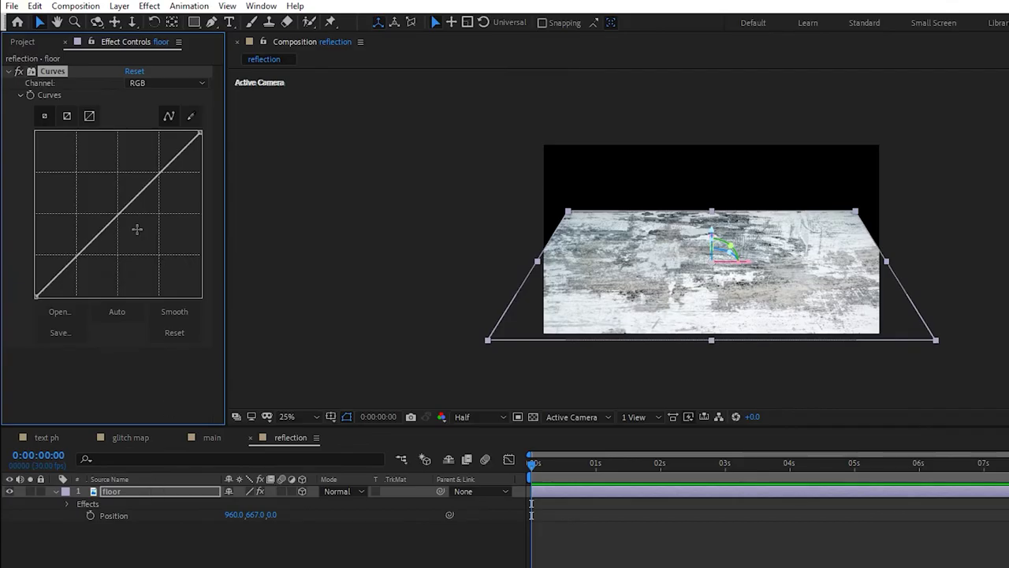
left_click_drag(117, 209, 156, 224)
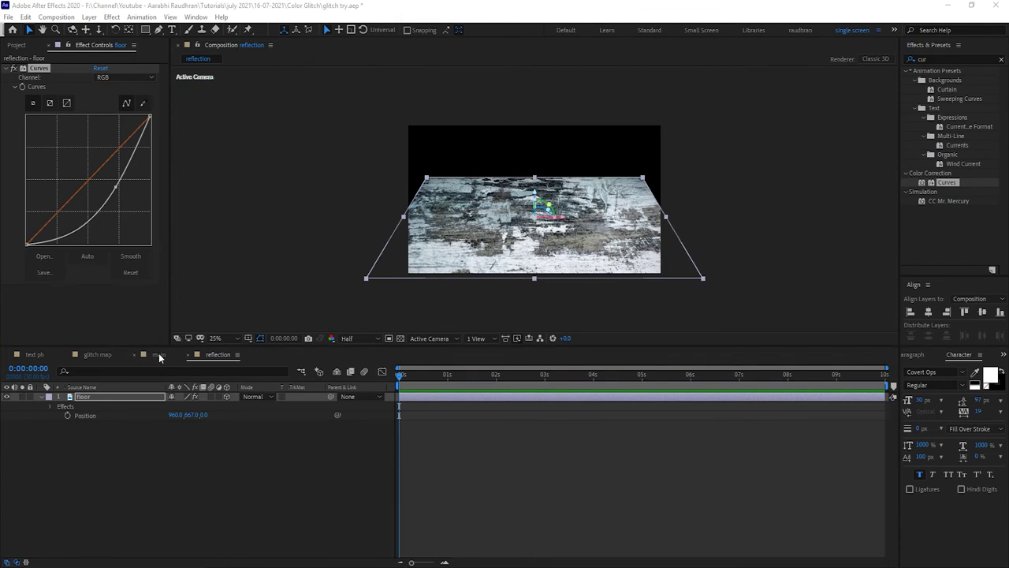
- Place the reflection composition just above the bg layer in the main composition and hide it
left_click(158, 354)
left_click_drag(38, 174, 116, 393)
left_click_drag(122, 359, 130, 435)
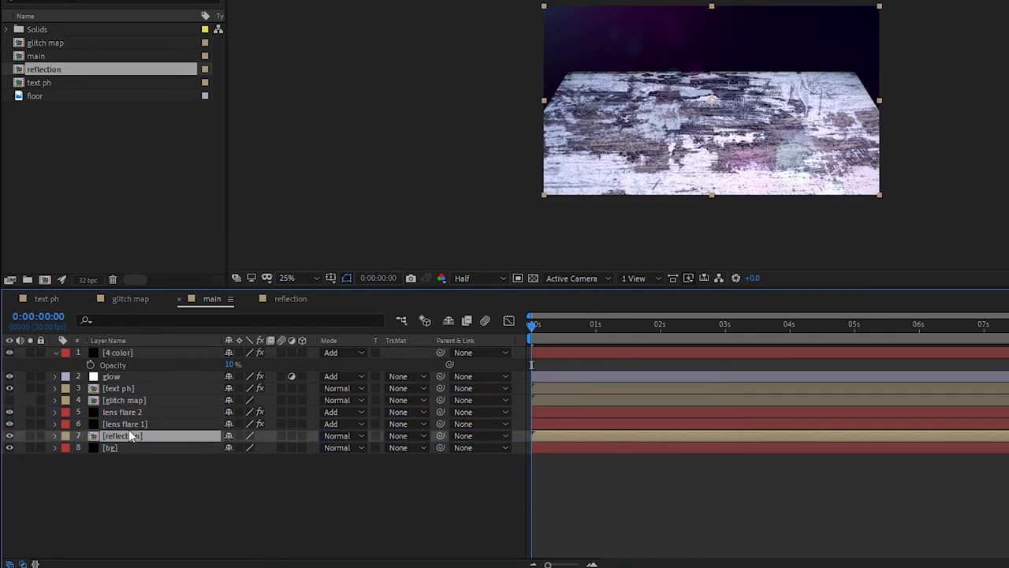
left_click(10, 437)
- Duplicate the text ph layer and place the copy just above the reflection layer
left_click(135, 388)
key("ctrl+d")
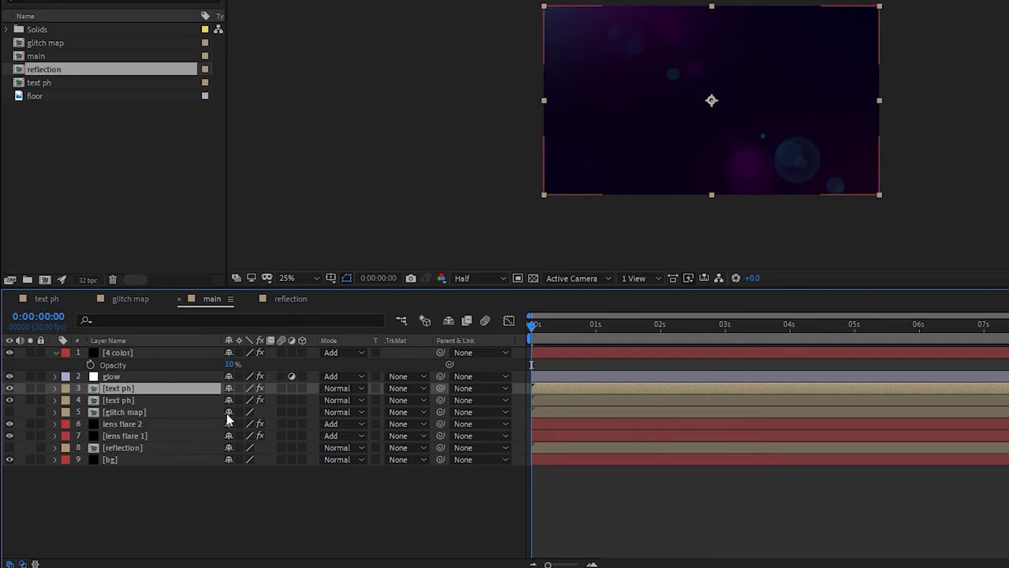
left_click_drag(134, 385, 138, 443)
- Rename the lower text ph layer as text ph reflection
right_click(139, 443)
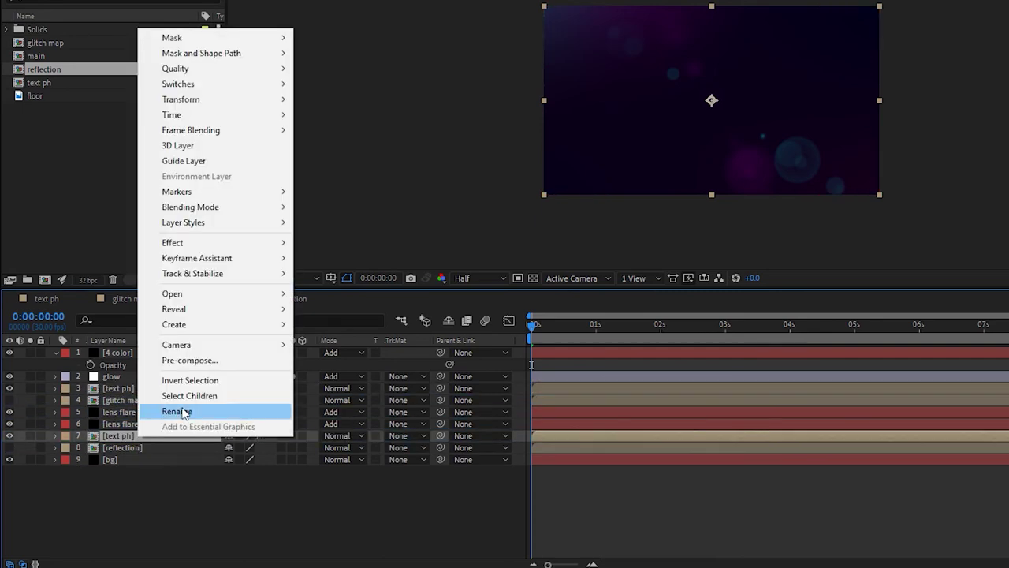
left_click(183, 411)
key("End")
type("re")
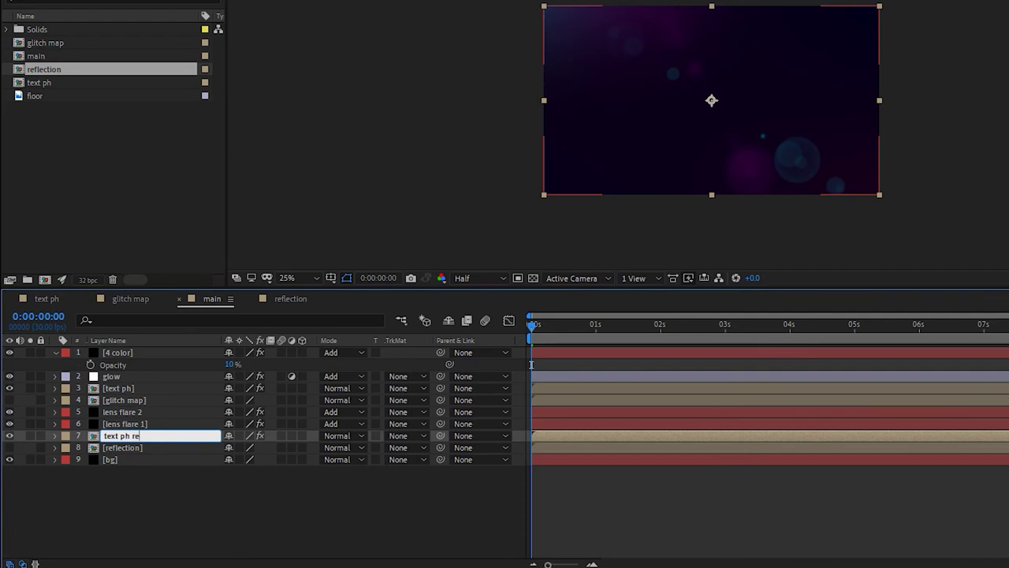
type("flection")
key("Return")
- Add an adjustment layer directly above the text ph reflection layer
right_click(343, 516)
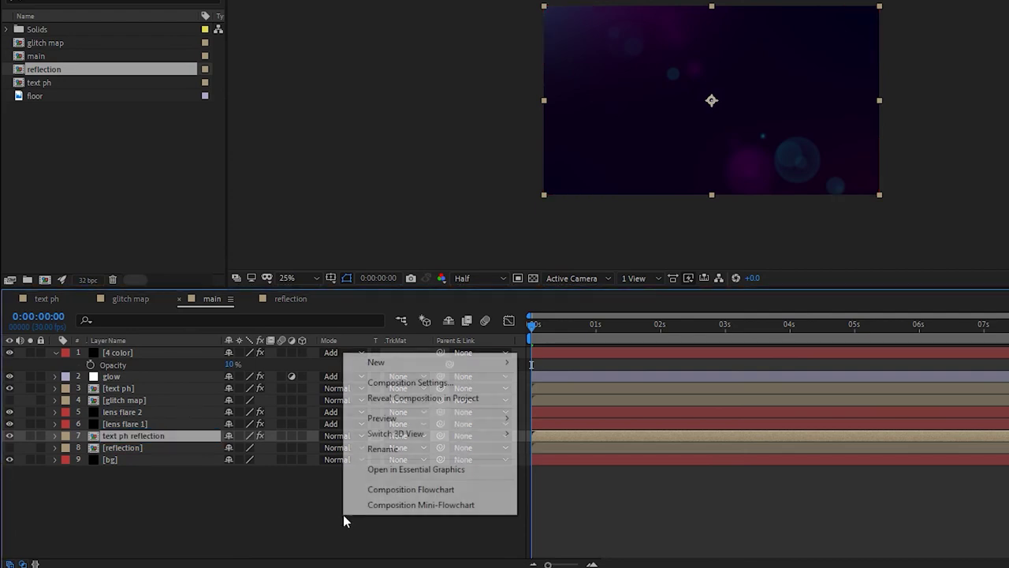
mouse_move(439, 365)
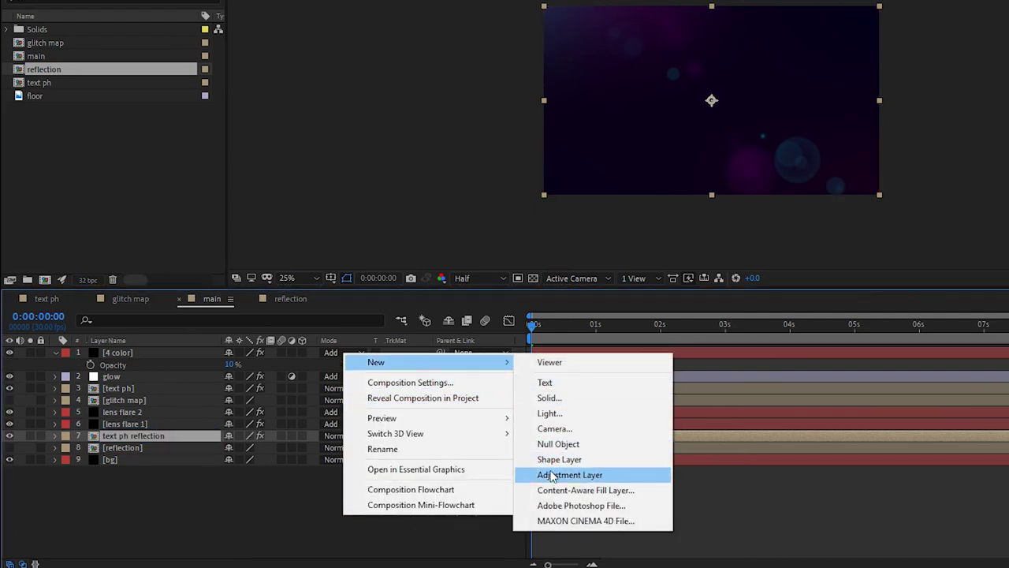
left_click(556, 475)
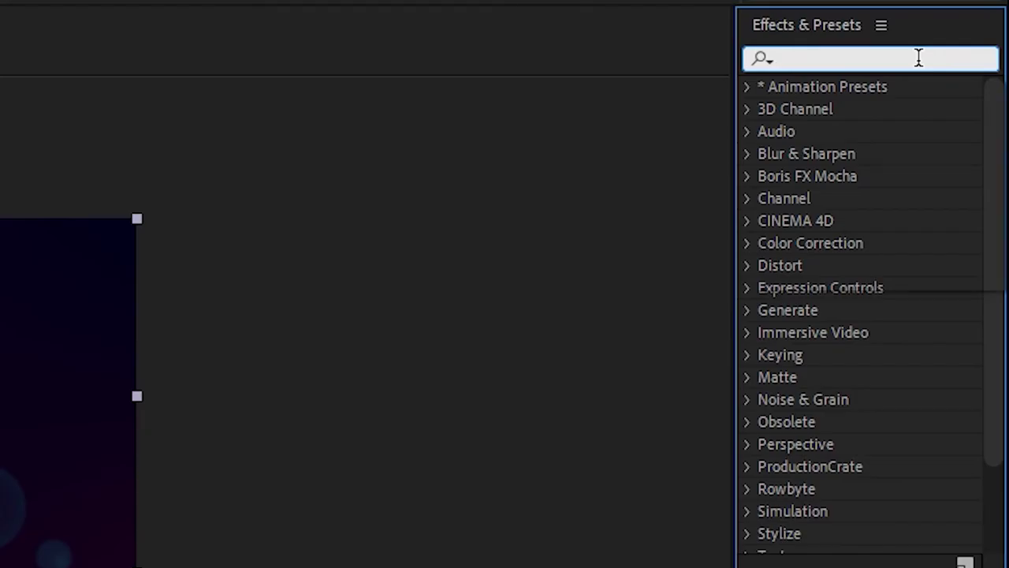
- Apply Compound Blur to the new adjustment layer with the reflection layer as its Blur Layer
type("compo")
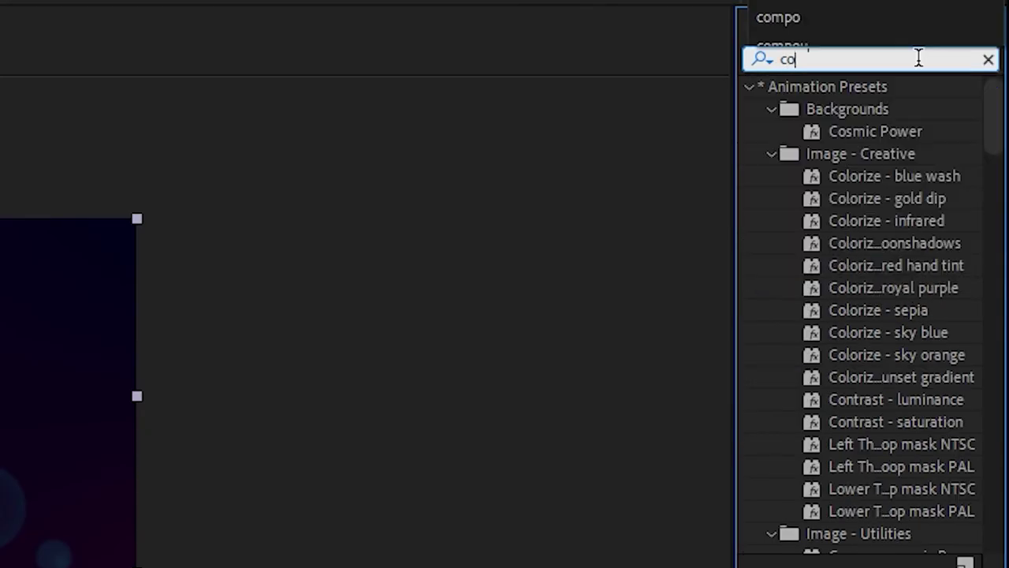
left_click_drag(856, 110, 139, 461)
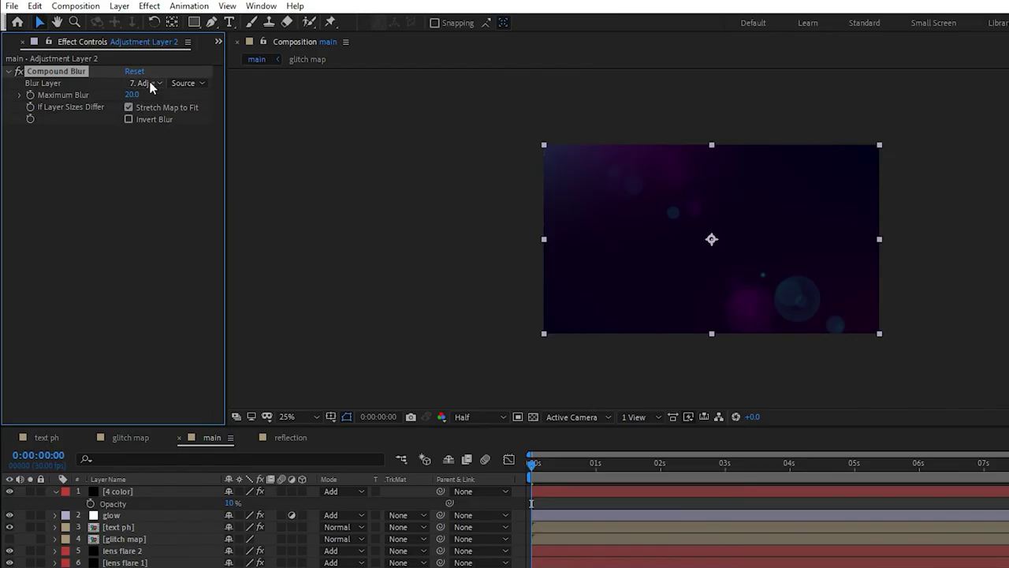
left_click(153, 85)
left_click(169, 241)
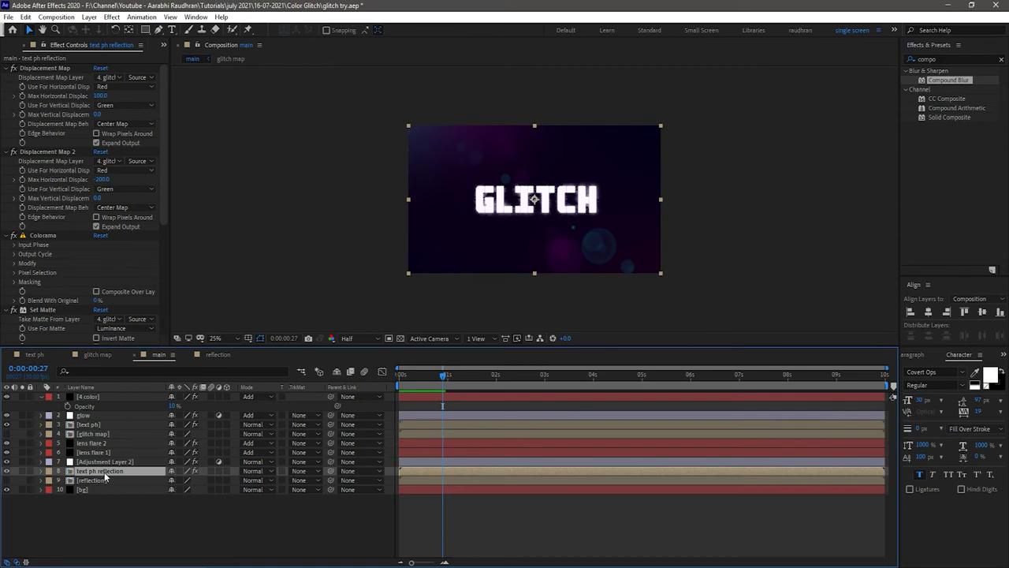
- Flip the text ph reflection layer vertically and move it down so it sits just below the GLITCH text
right_click(105, 476)
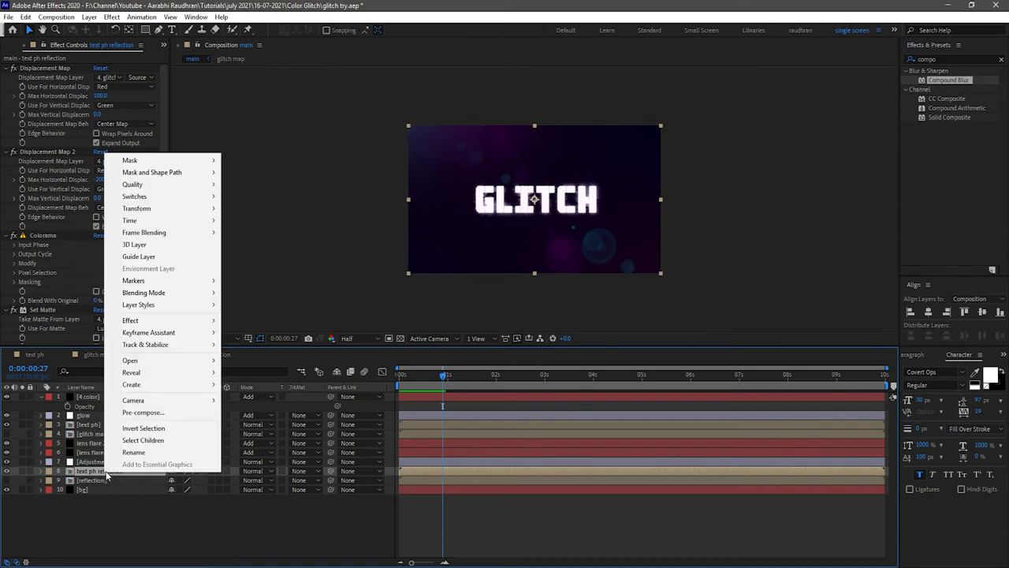
mouse_move(161, 210)
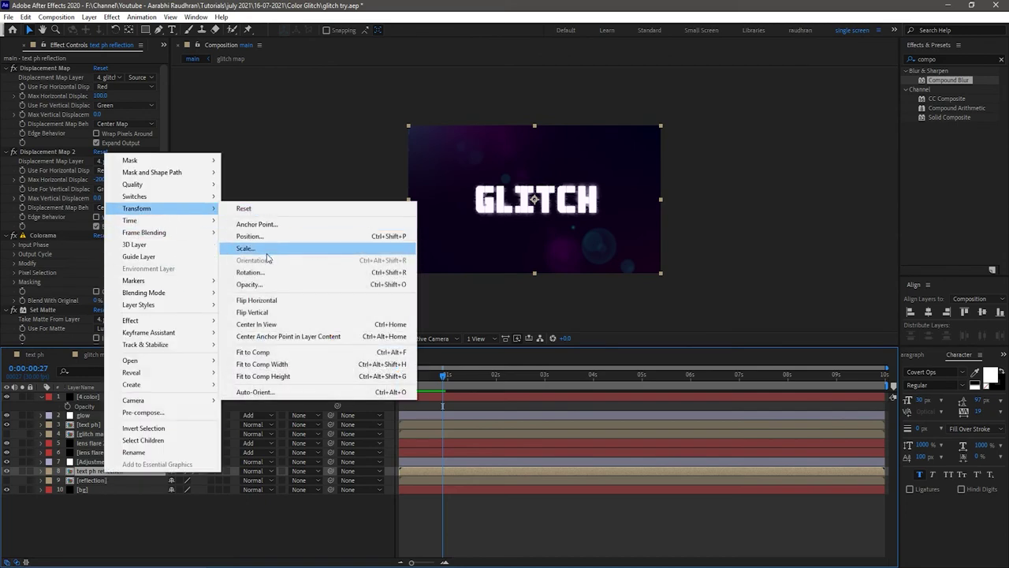
left_click(273, 310)
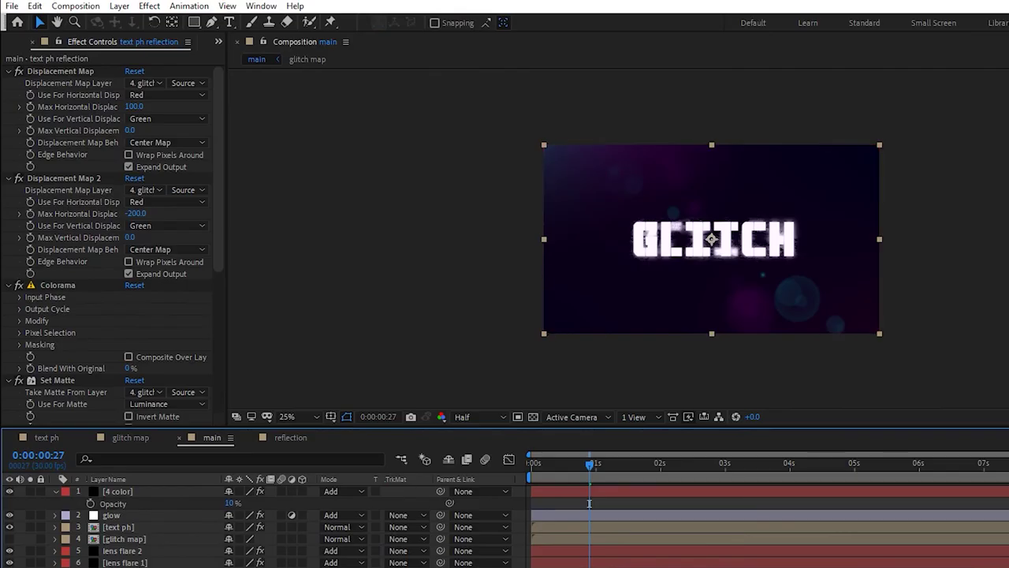
left_click_drag(712, 239, 712, 254)
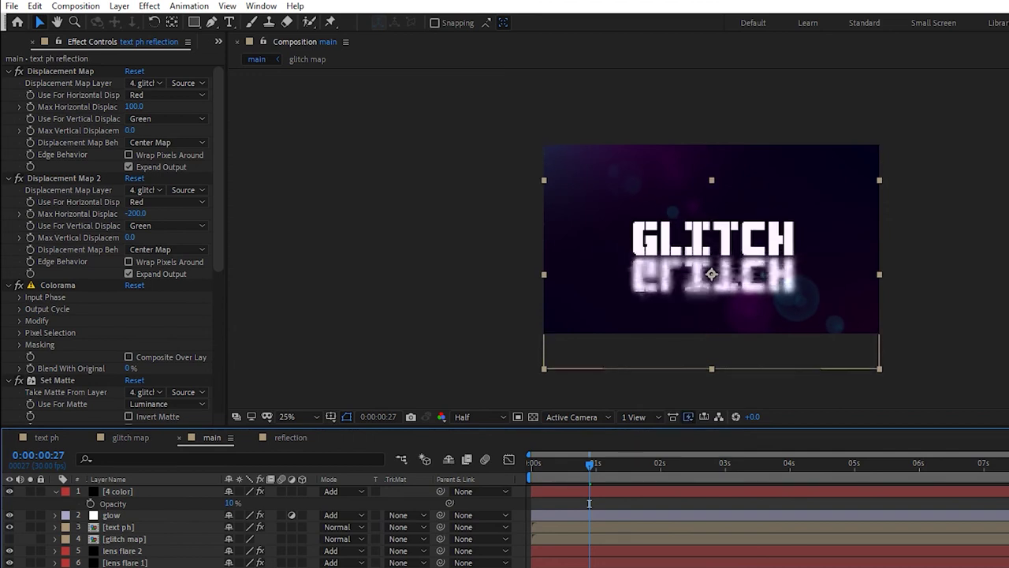
- Set the text ph reflection layer's opacity to 50%
key("t")
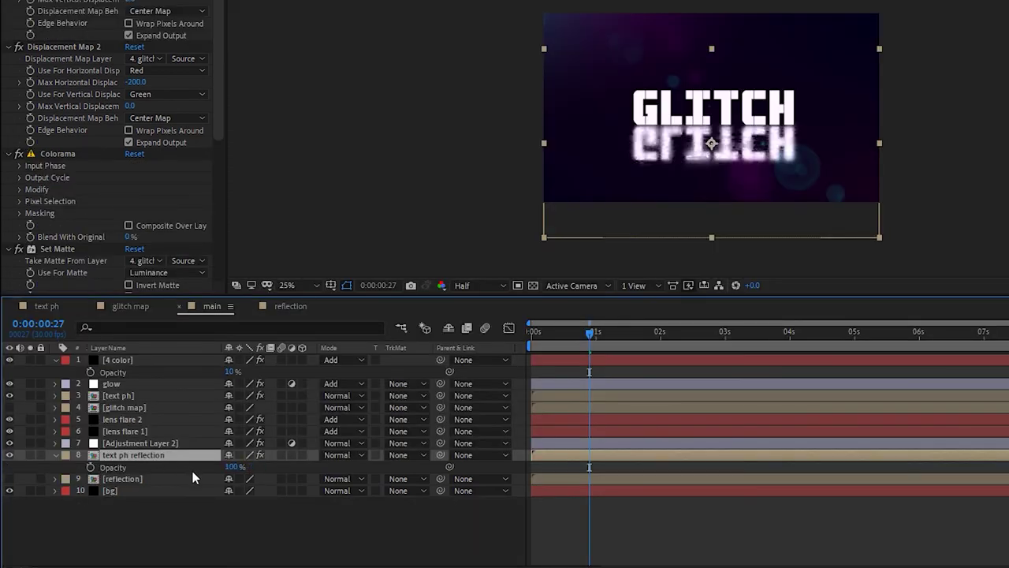
left_click(231, 466)
key("Return")
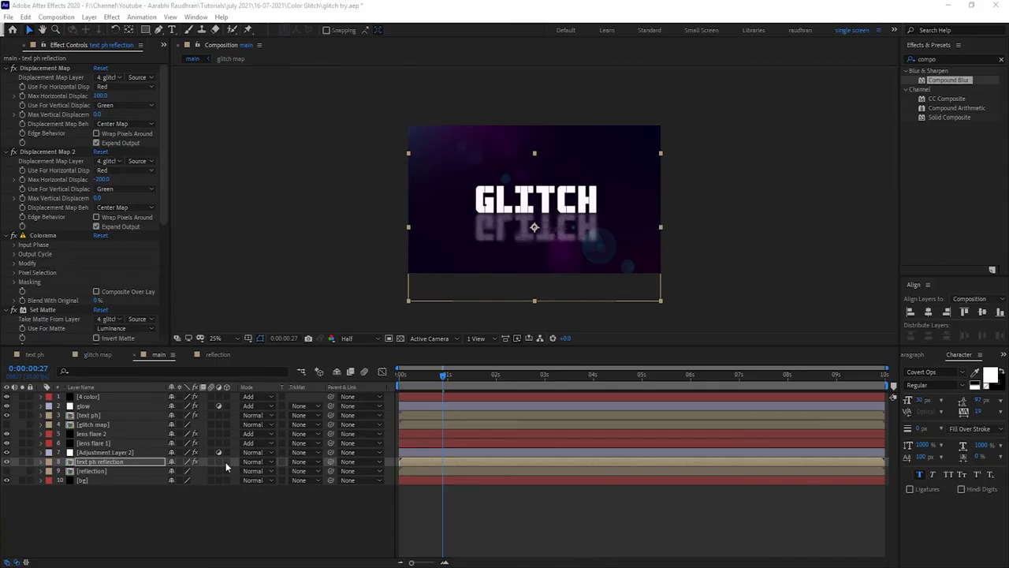
- Make the text ph reflection layer 3D and rotate it about its X axis to lie like a floor reflection
left_click(226, 462)
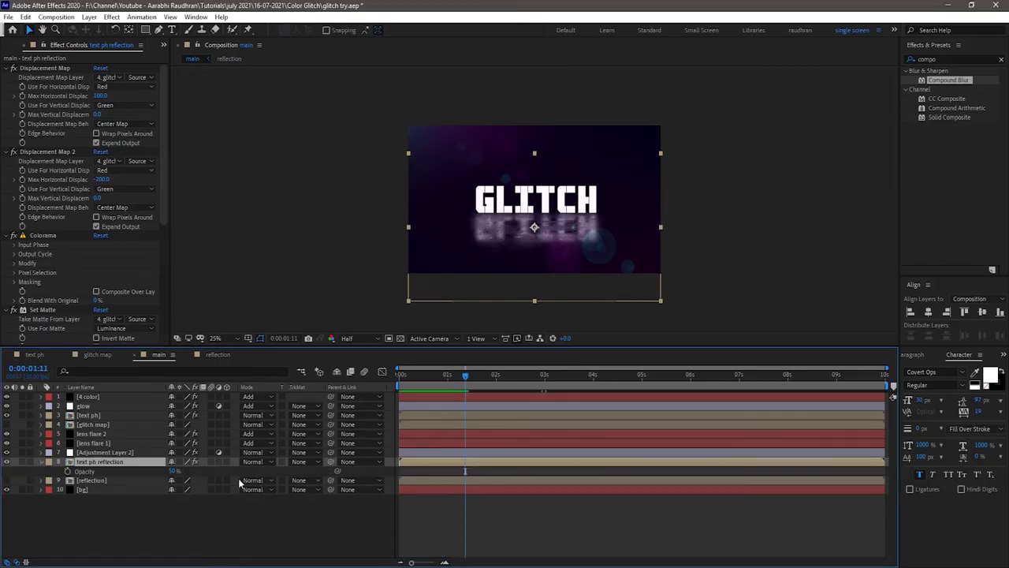
left_click(227, 461)
key("r")
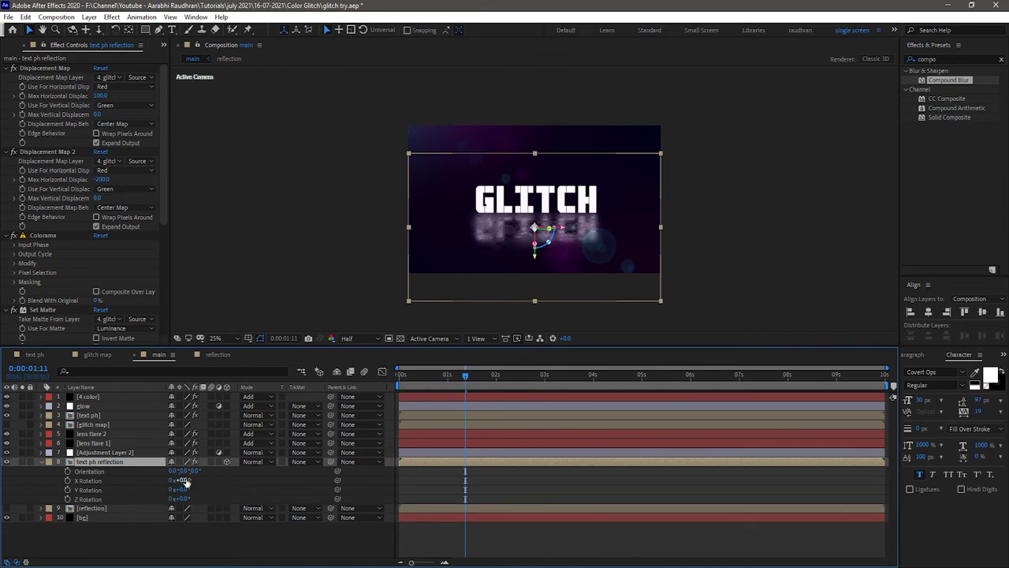
left_click_drag(179, 480, 203, 487)
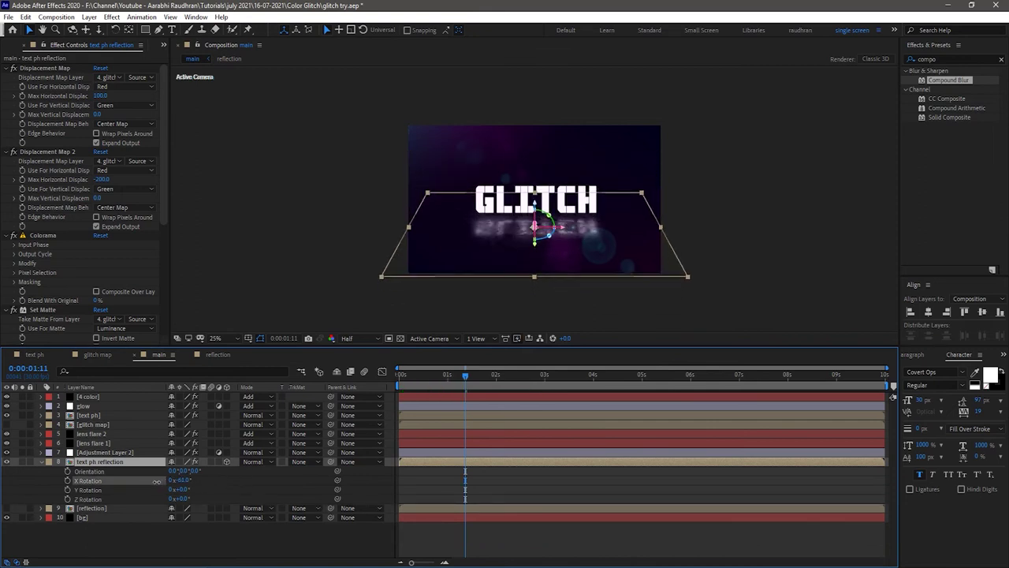
left_click(184, 480)
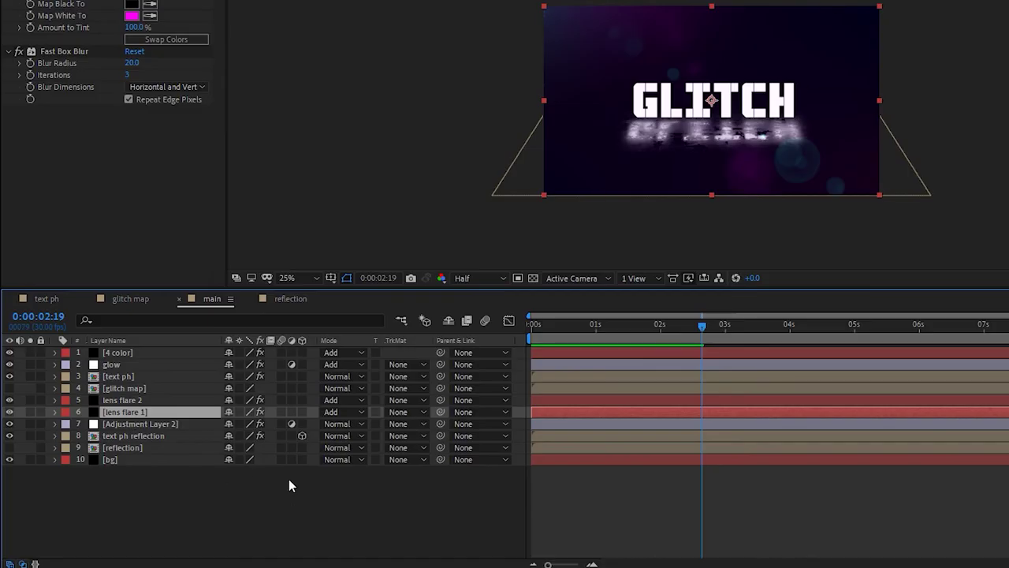
- Duplicate the lens flare 1 layer and move the copy to the top of the layer stack
key("ctrl+d")
left_click_drag(125, 412, 172, 350)
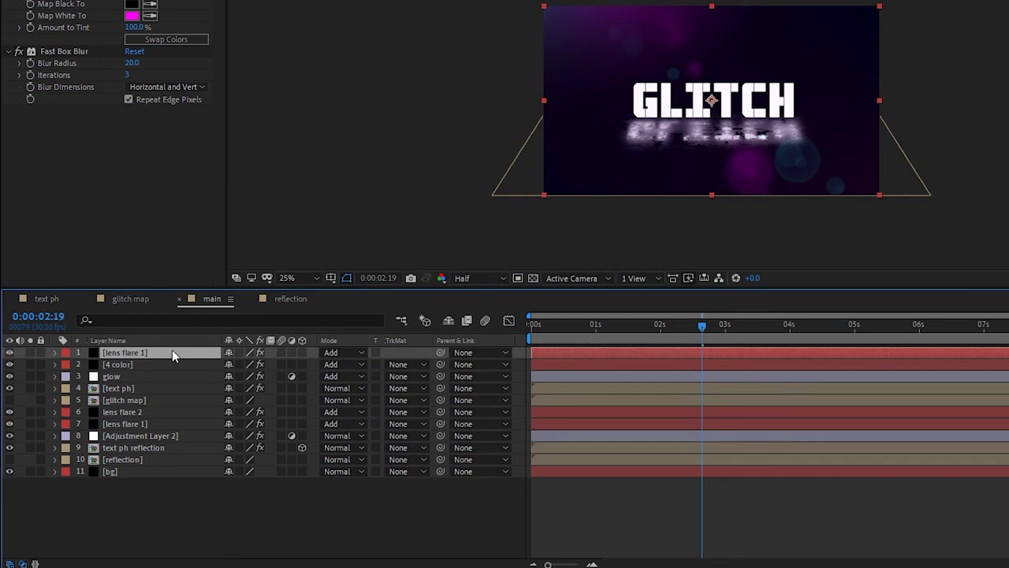
- Place the copied lens flare's center at about (-228, -188) and set its Lens Type to 35mm Prime
left_click(132, 82)
left_click(524, 105)
mouse_move(524, 104)
left_mouse_down()
mouse_move(535, 102)
mouse_move(503, 111)
left_mouse_up()
left_click(139, 109)
left_click(163, 138)
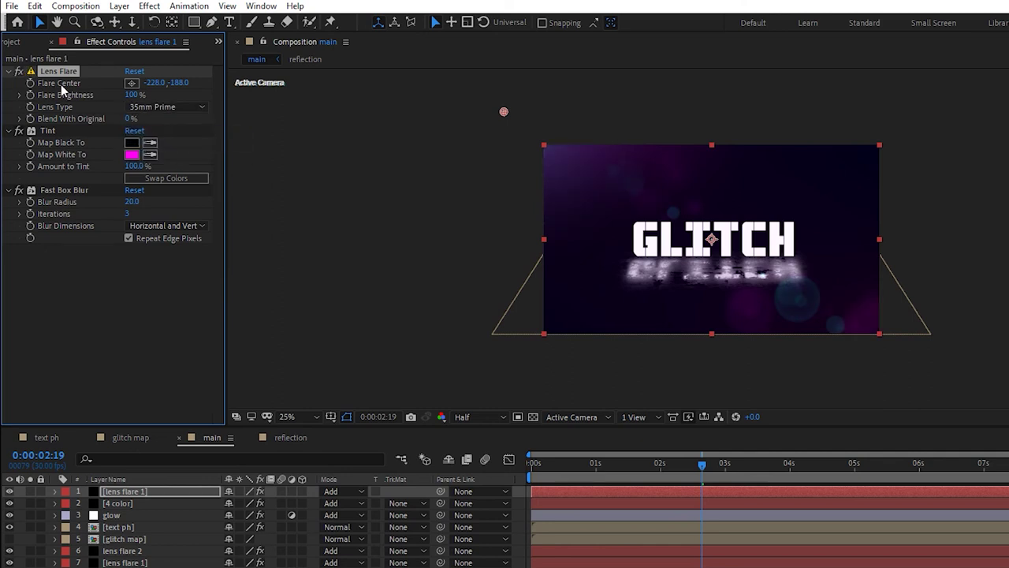
- Set the copied lens flare's Tint Map White To color to yellow, E4FF00
left_click(131, 155)
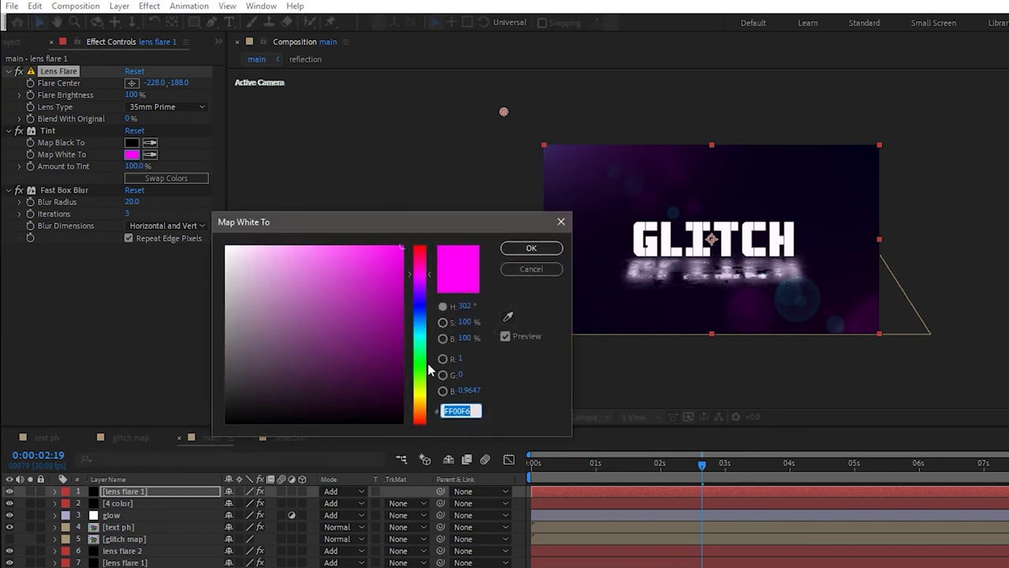
left_click(421, 393)
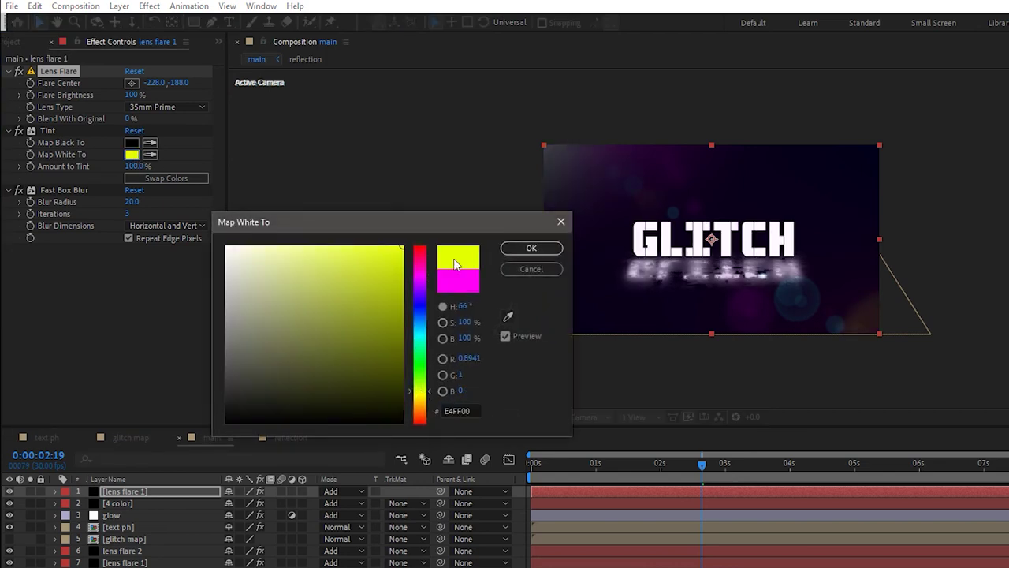
left_click(535, 249)
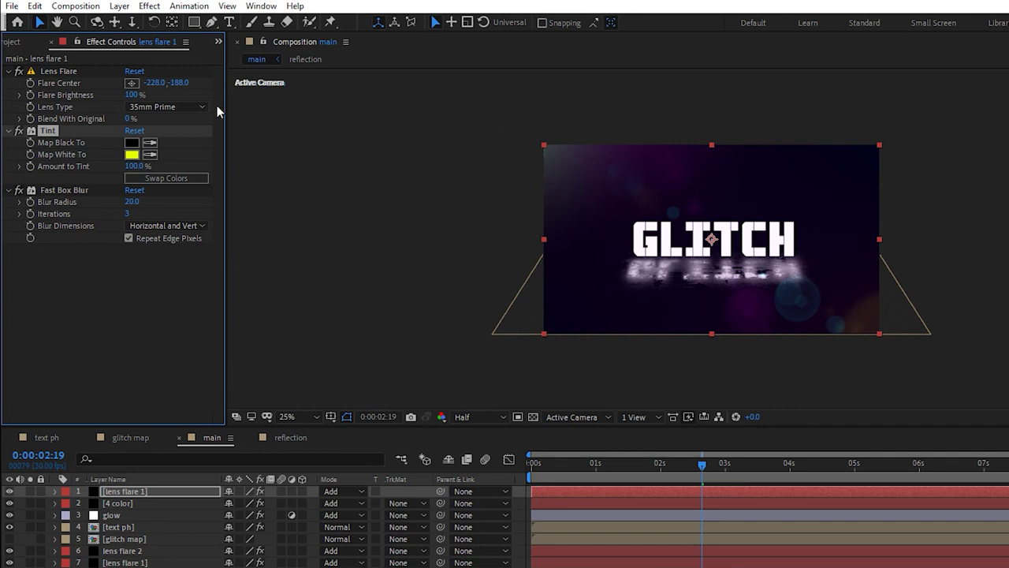
- Place the copied flare's center at about (204, -52) and set its Fast Box Blur radius to 5
left_click(132, 82)
left_click(570, 140)
left_click_drag(571, 140, 579, 136)
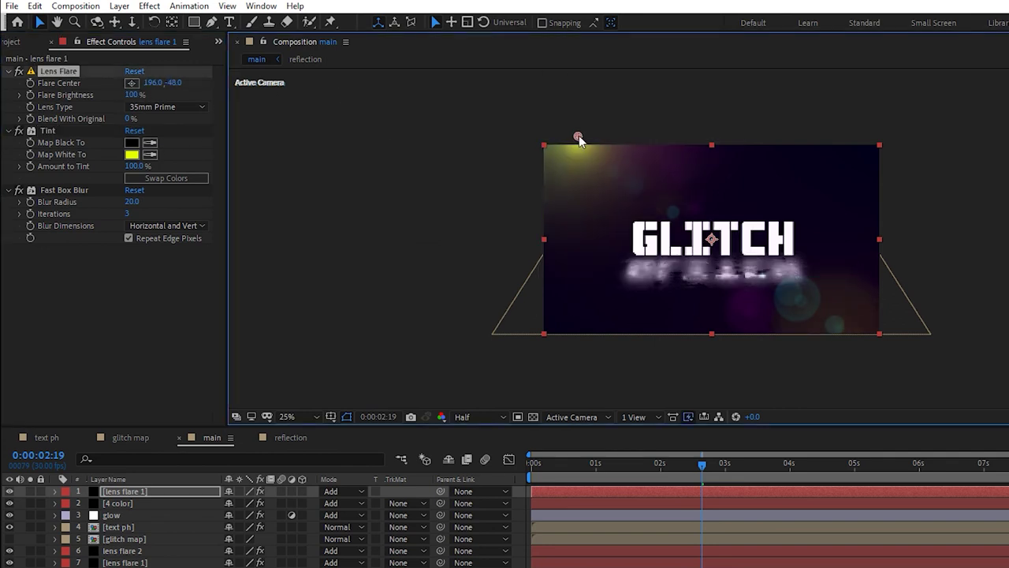
left_click(132, 203)
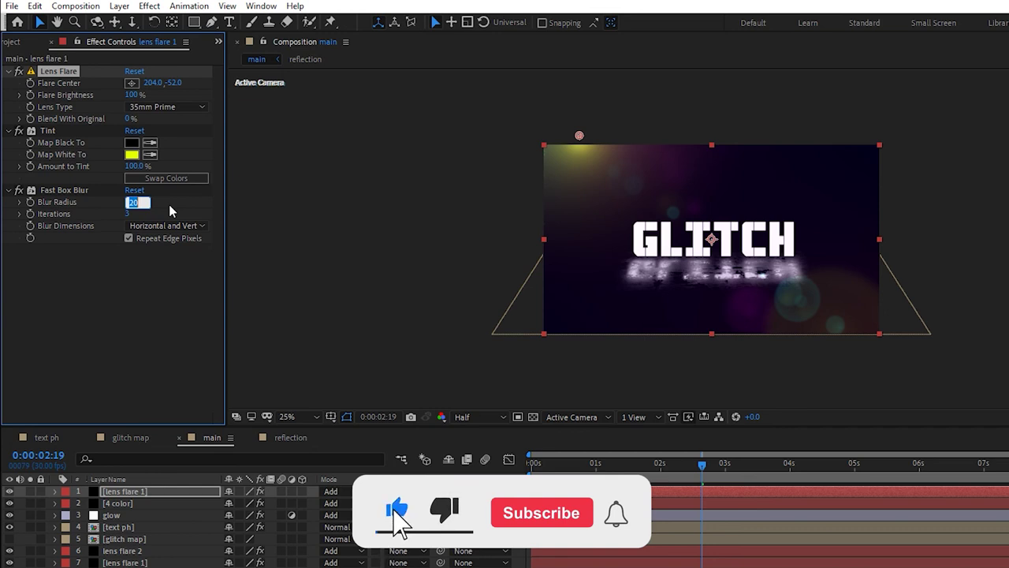
type("5")
key("Return")
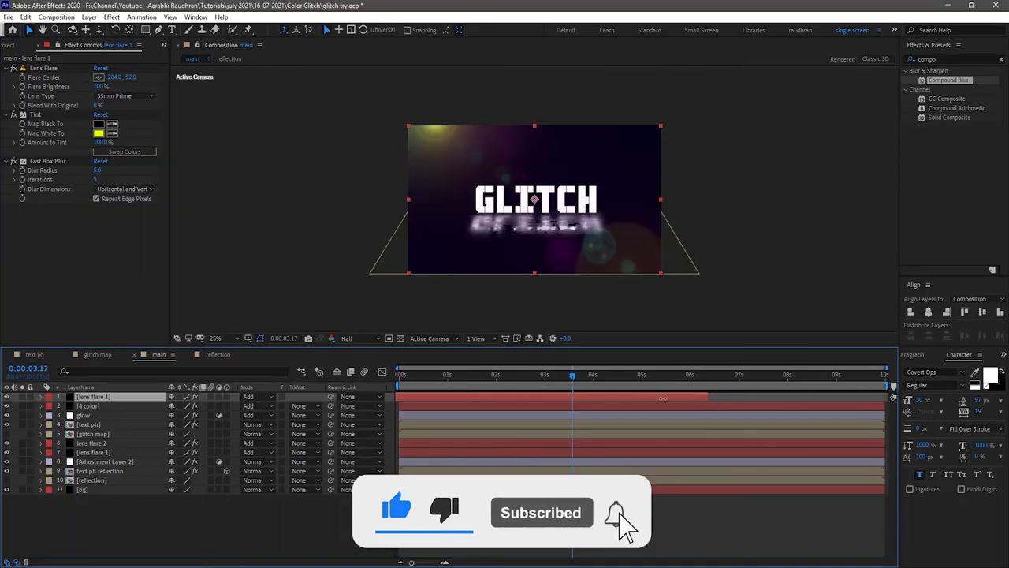
- Shorten the copied lens flare layer to a brief flash from about 2:00 to 2:05
left_click_drag(663, 398, 572, 398)
left_click_drag(400, 397, 504, 397)
key("equal")
key("equal")
key("equal")
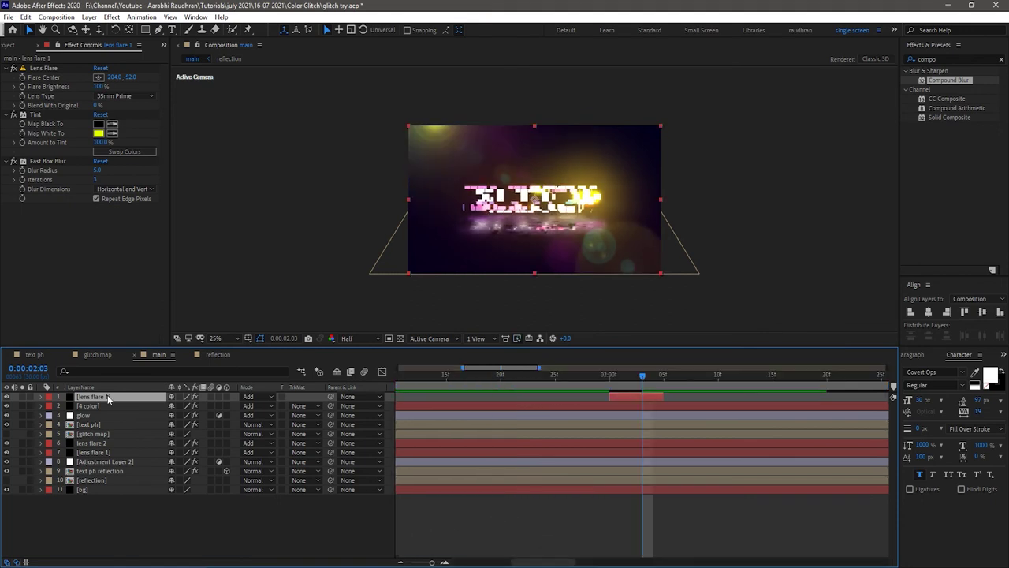
- Duplicate the brief lens flare layer to start at about 1:27, with the copy's Tint Map White To color set to orange, FF5A00
key("ctrl+d")
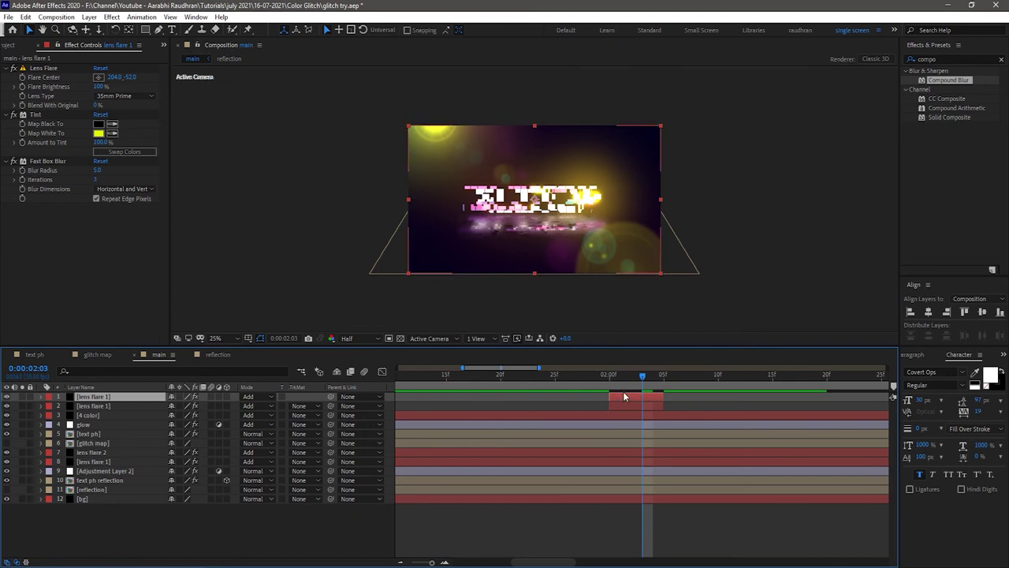
left_click_drag(629, 394, 596, 394)
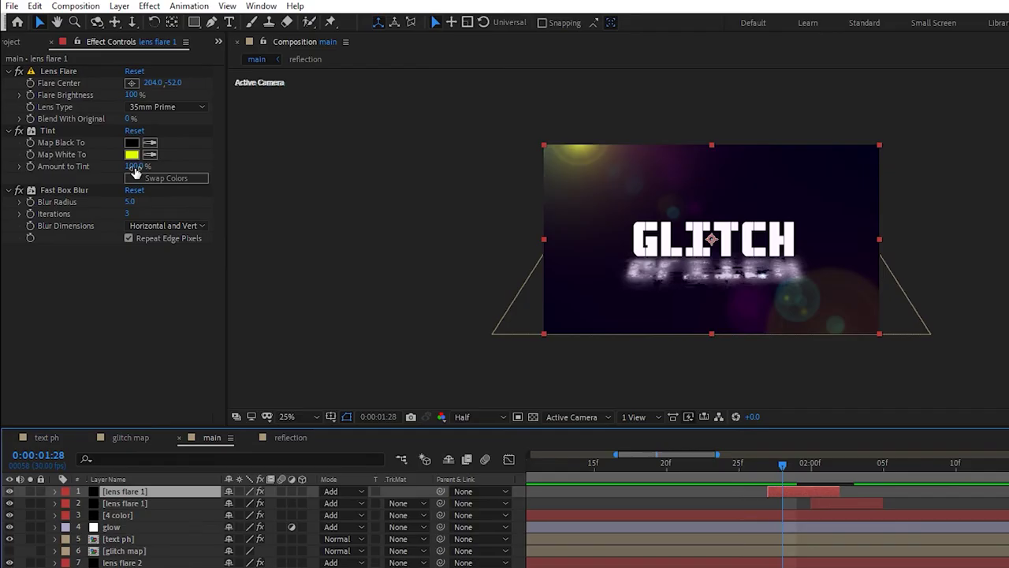
left_click(98, 134)
left_click(130, 155)
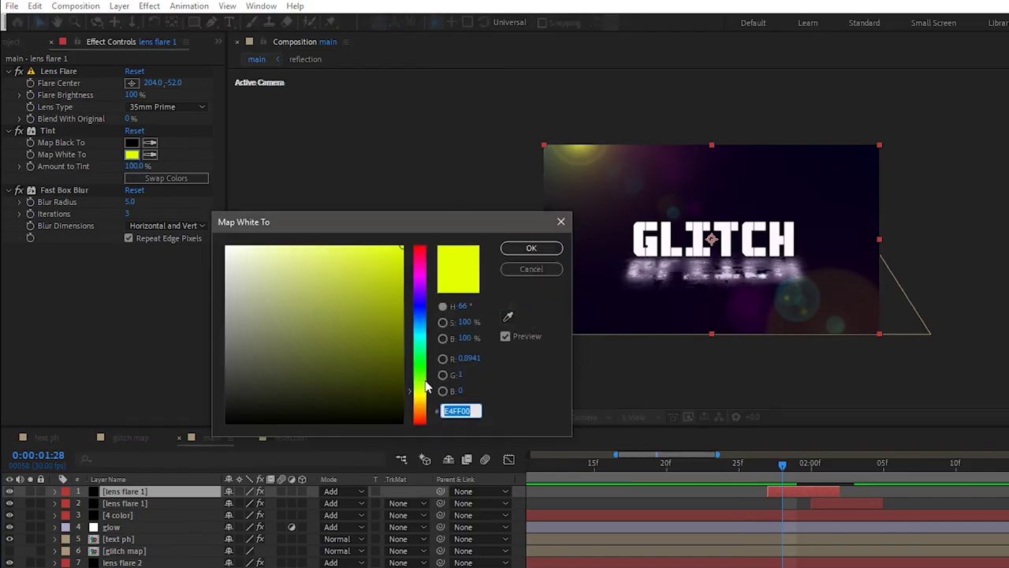
left_click(420, 410)
left_click(521, 249)
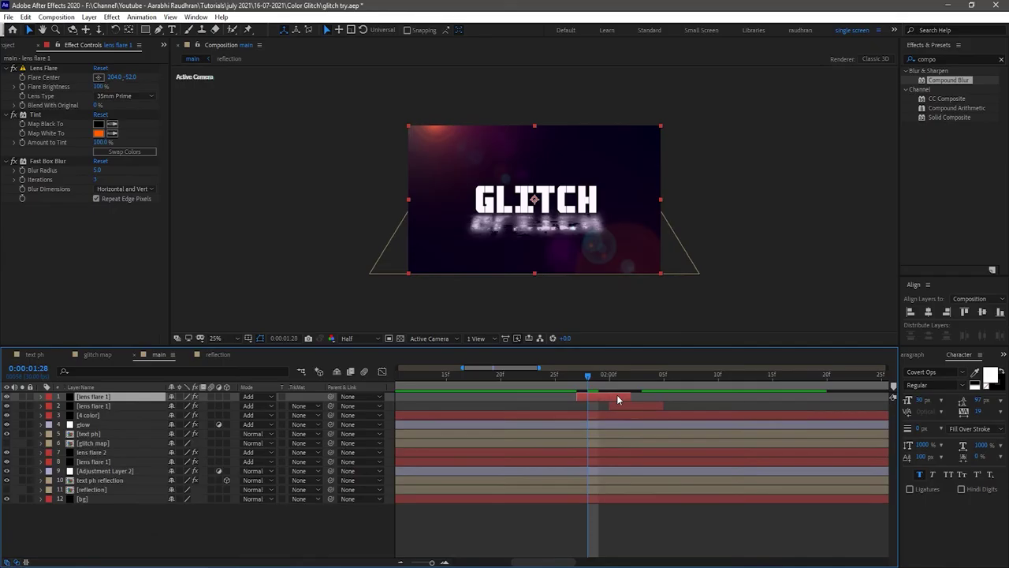
- Place a copy of the orange lens flare flash at about 2:02 and change its Tint Map White To color to cyan
left_click_drag(820, 488, 886, 490)
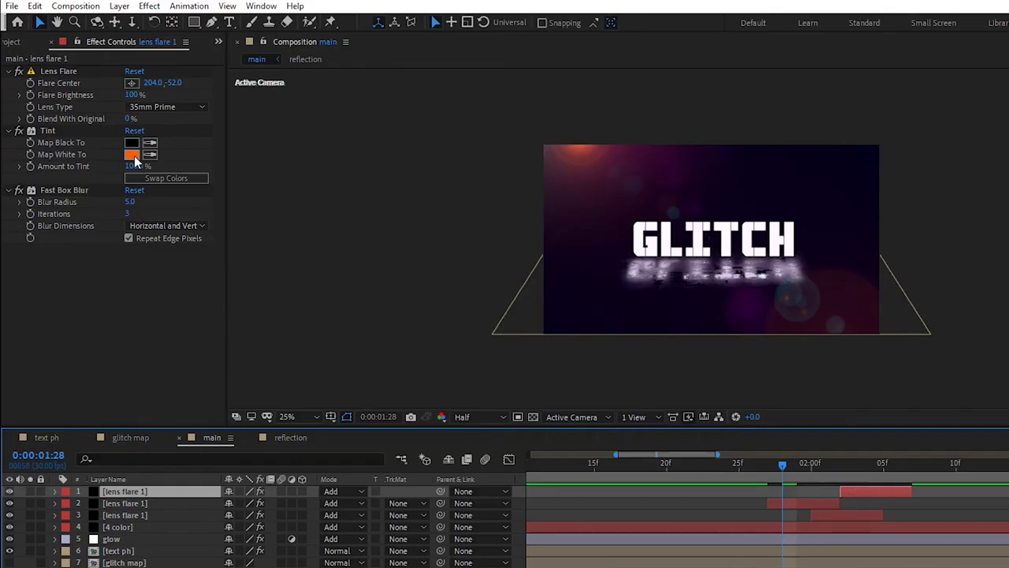
left_click(99, 133)
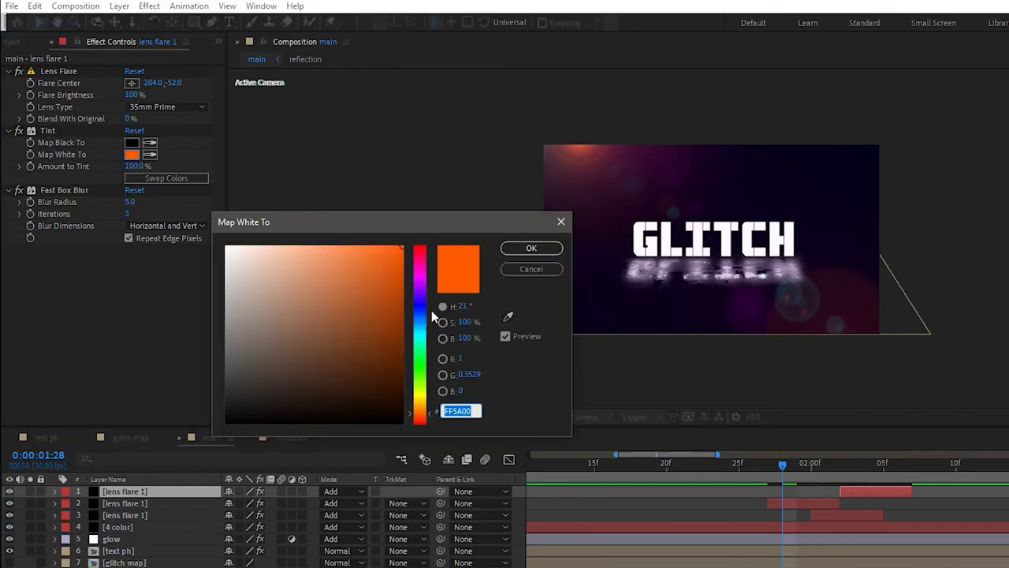
left_click(420, 305)
left_click(420, 339)
left_click(532, 248)
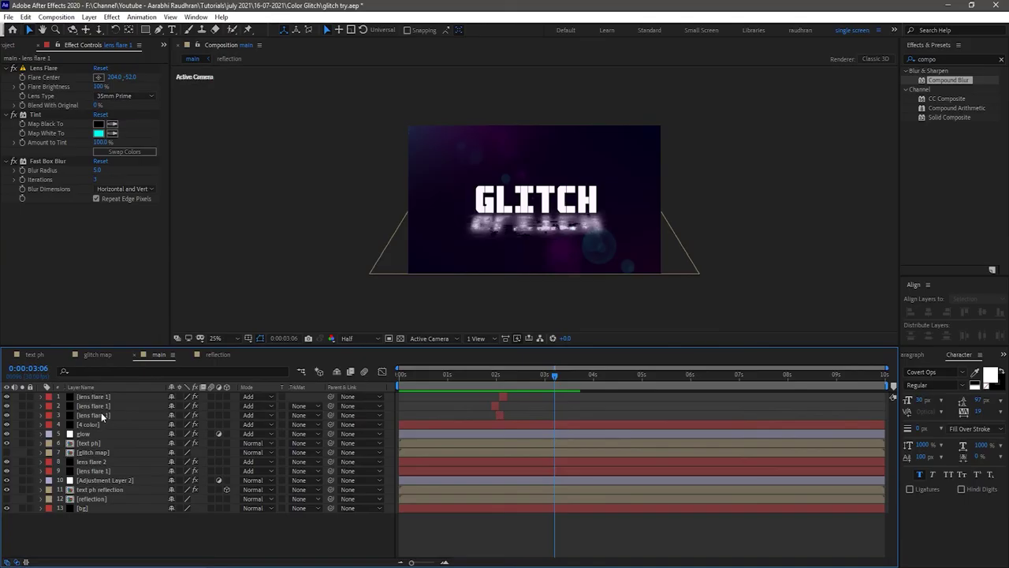
- Duplicate the three brief lens flare layers together and shift the copies to near the start of the composition
left_click(98, 415)
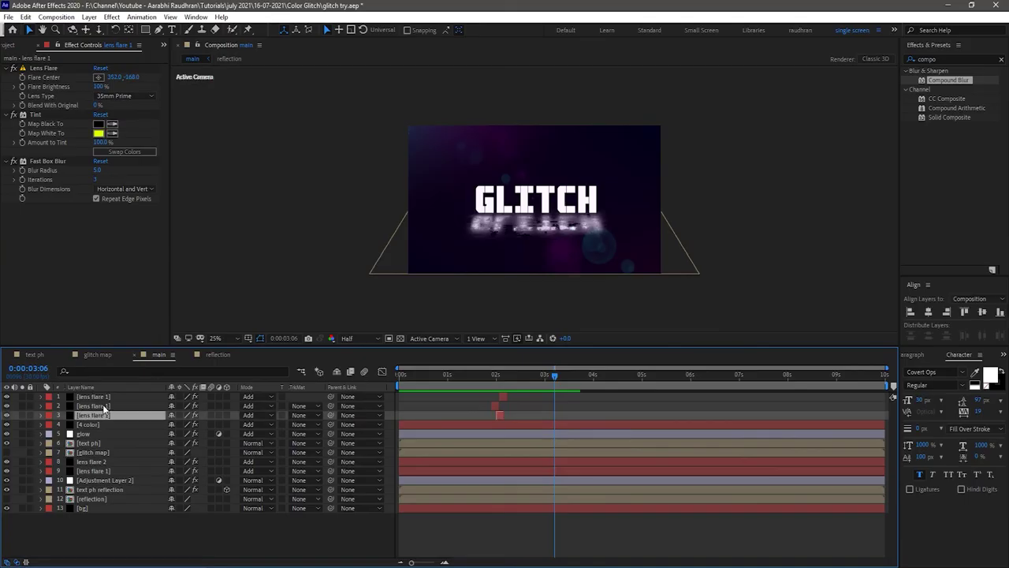
left_click(103, 405, "ctrl")
left_click(103, 395, "ctrl")
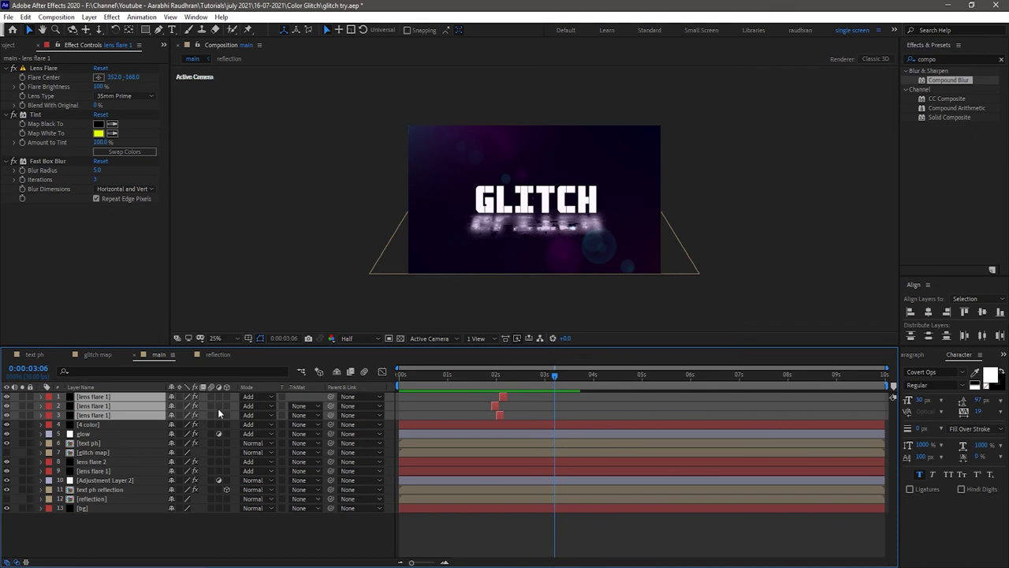
key("ctrl+d")
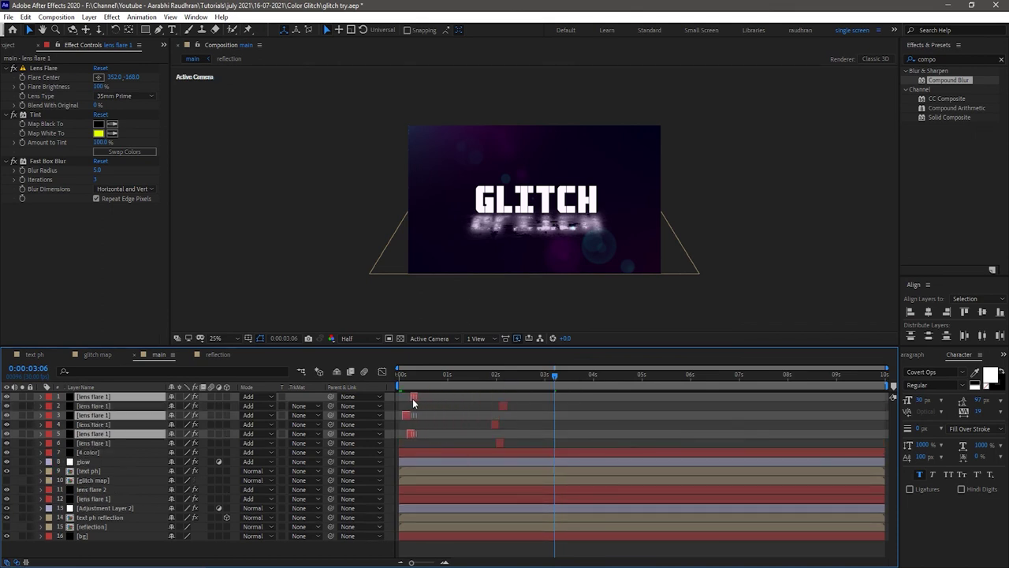